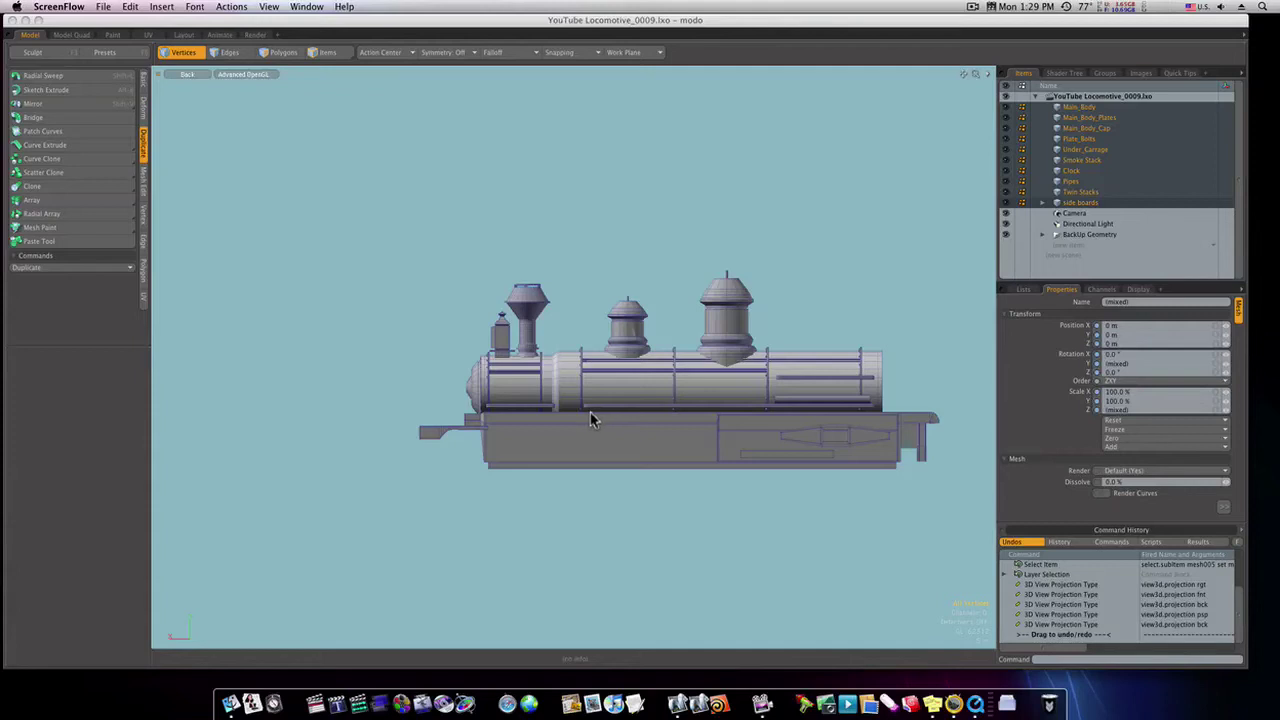
Examine the locomotive's side in perspective, then return to the back view and focus on the front undercarriage.
click(600, 405)
key(ctrl+space)
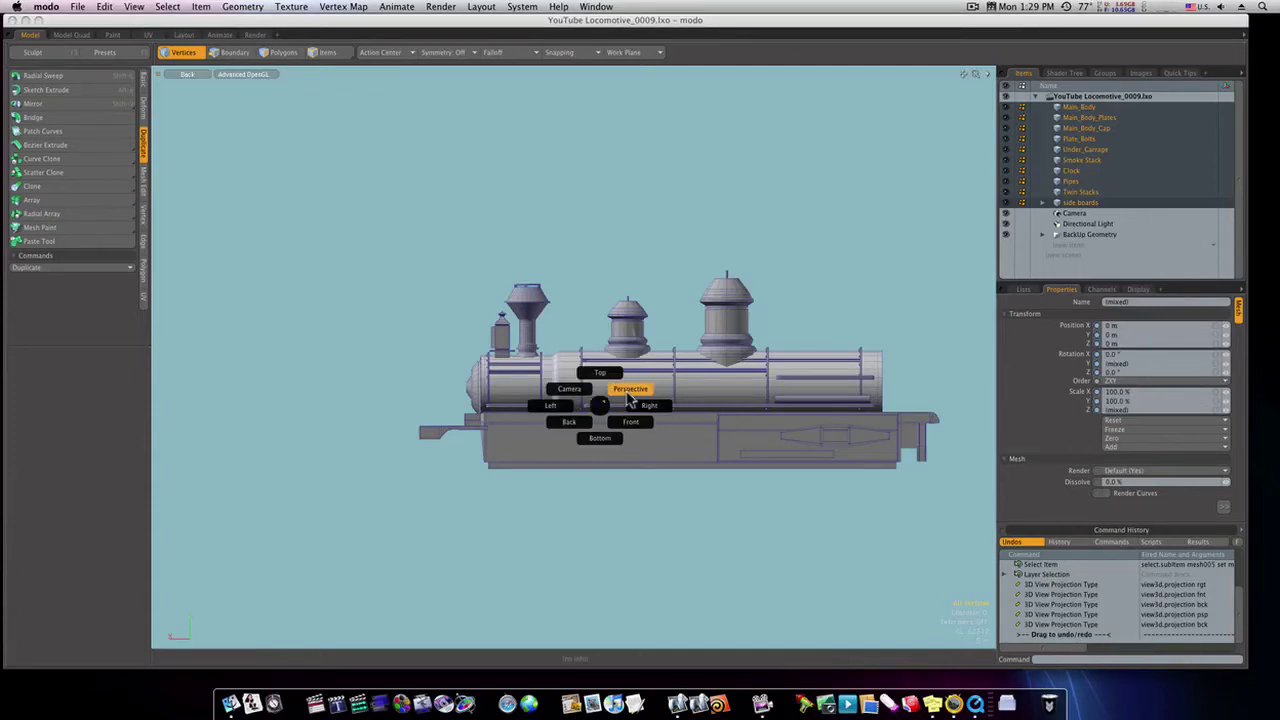
click(630, 390)
alt+drag(632, 394, 510, 468)
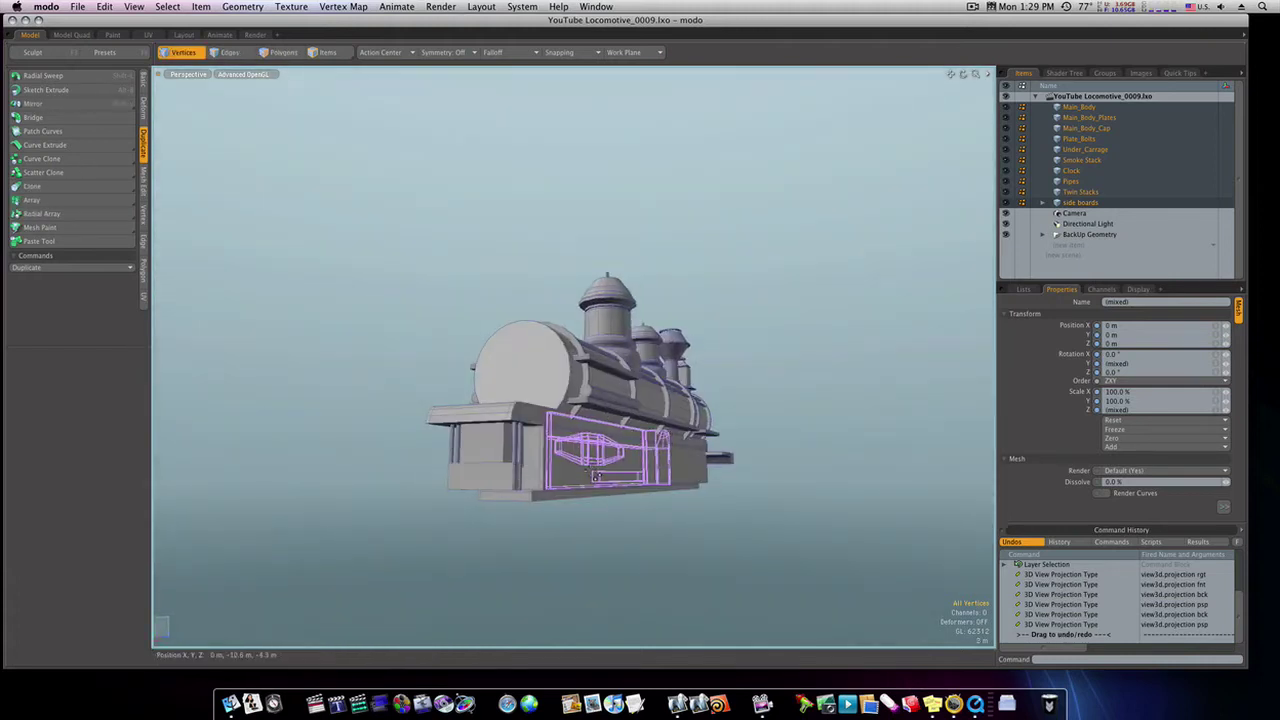
alt+drag(594, 475, 826, 492)
key(ctrl+space)
click(796, 506)
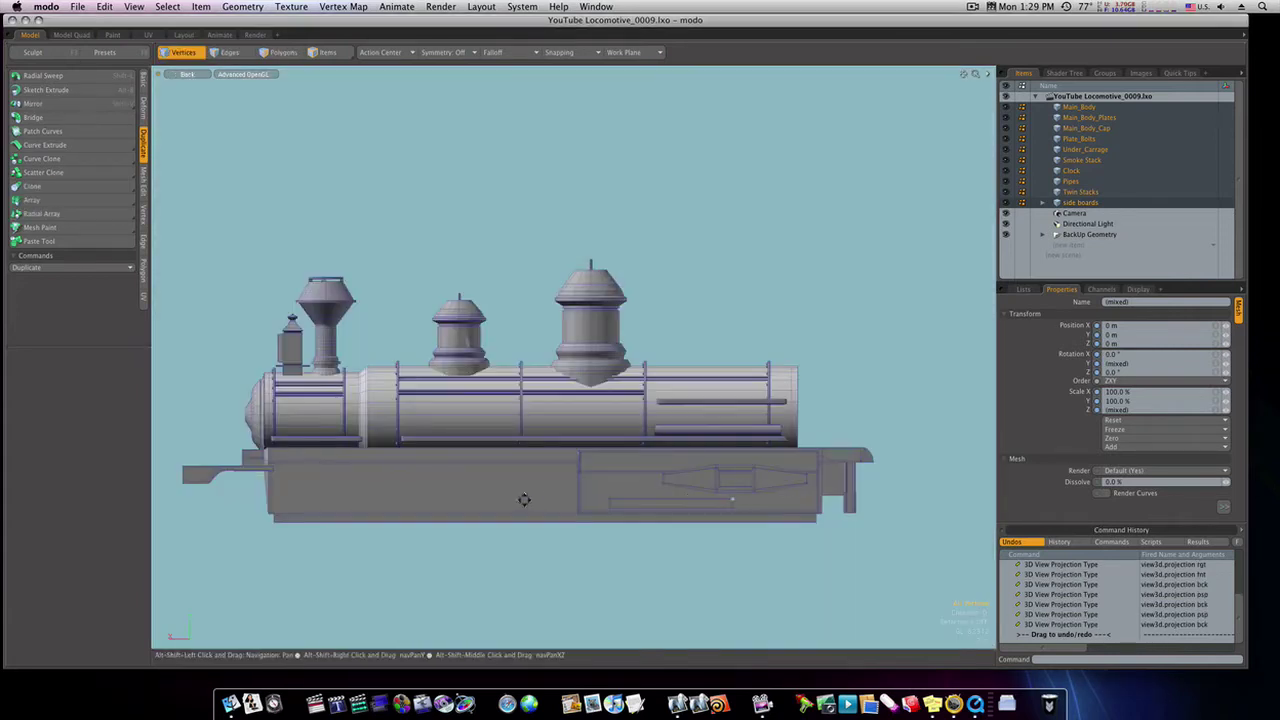
alt+shift+drag(523, 500, 691, 444)
ctrl+alt+drag(426, 446, 507, 445)
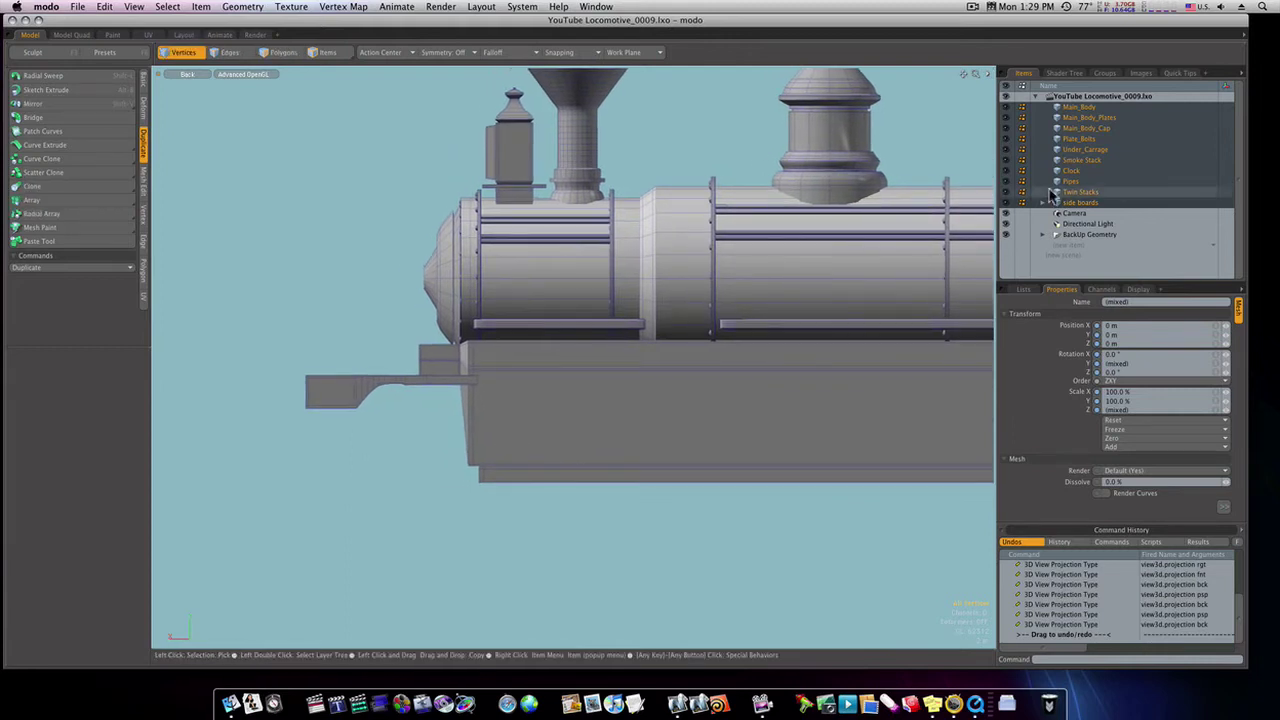
Make the side boards mesh the only active item and set up a Cylinder primitive with 24 sides.
click(1080, 203)
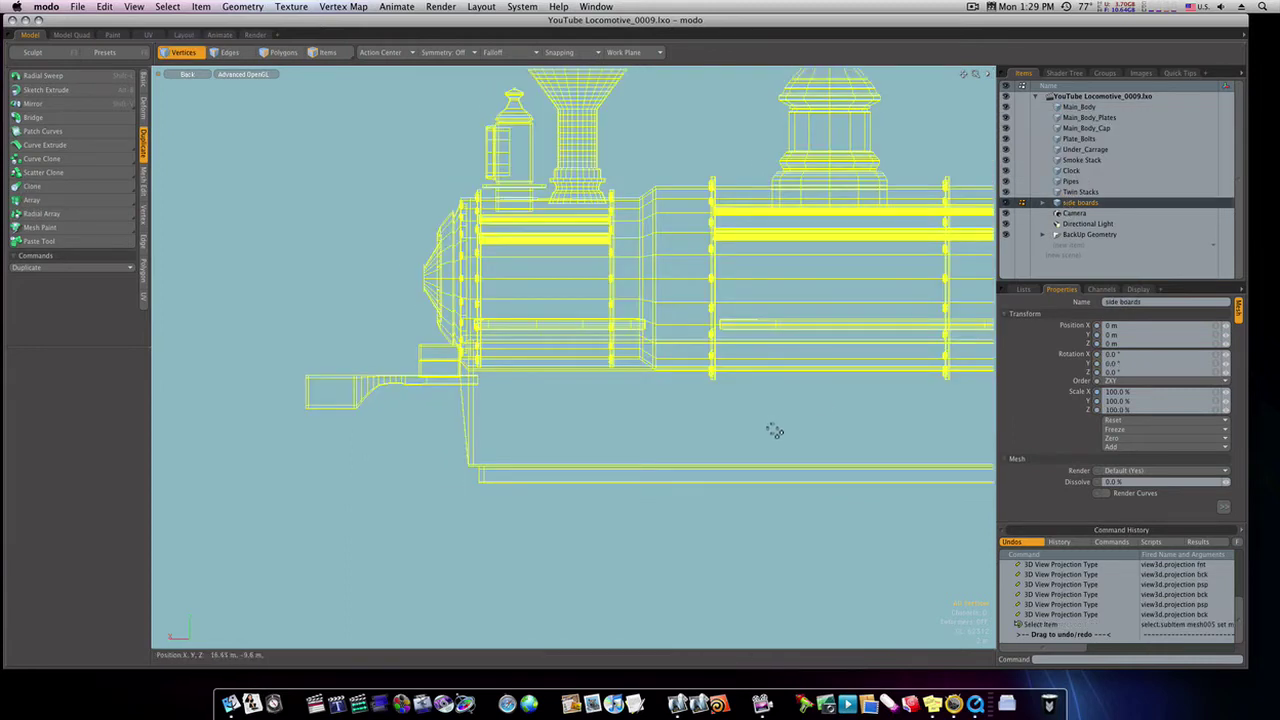
ctrl+alt+drag(806, 429, 696, 421)
ctrl+alt+drag(502, 406, 538, 407)
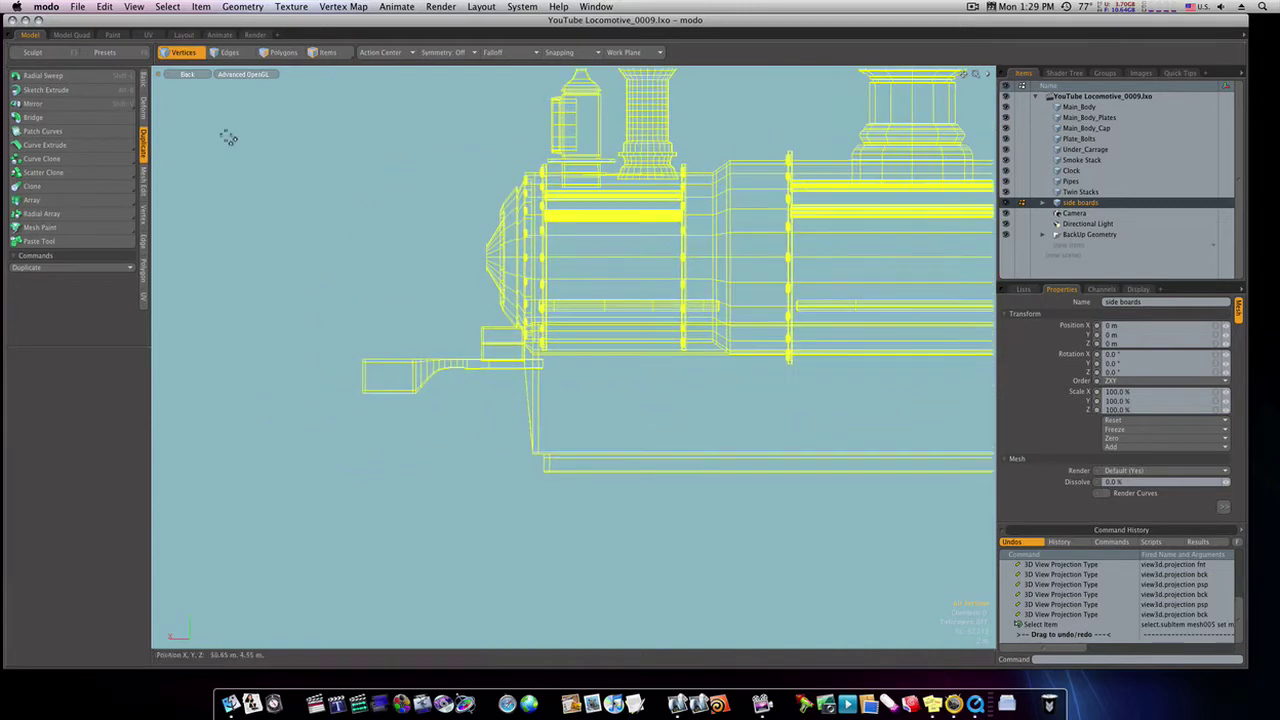
click(143, 86)
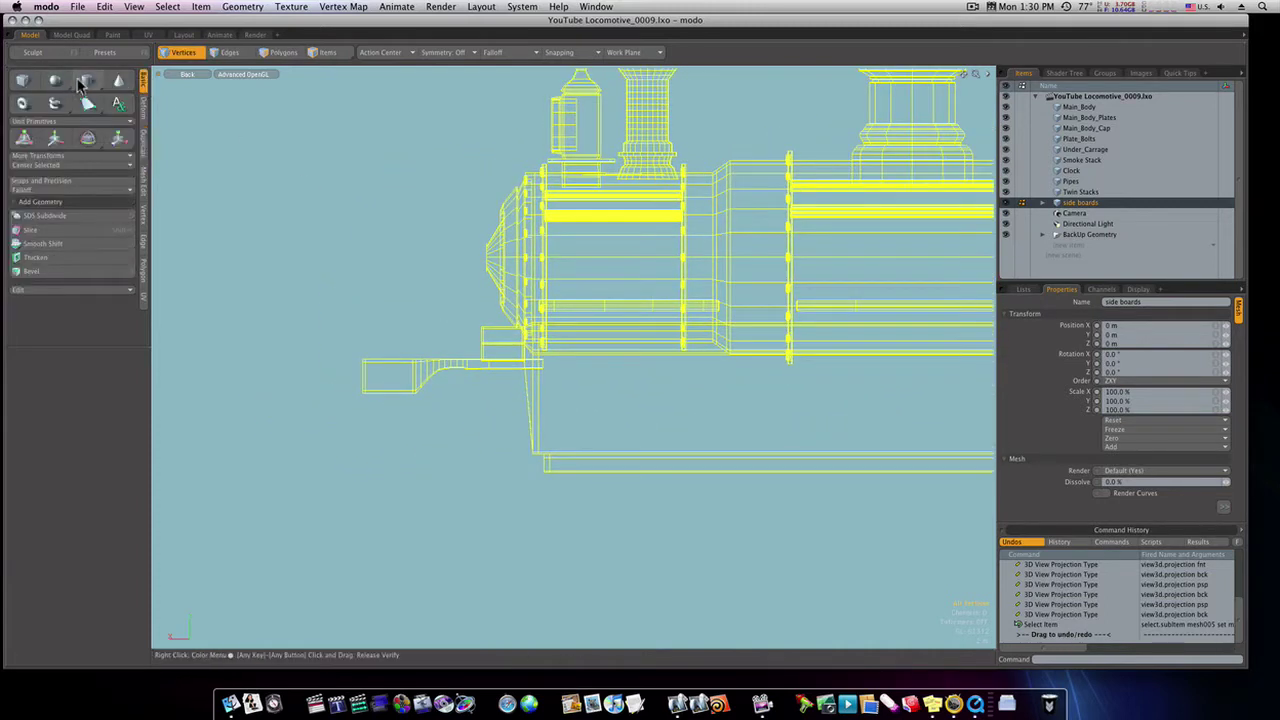
click(86, 82)
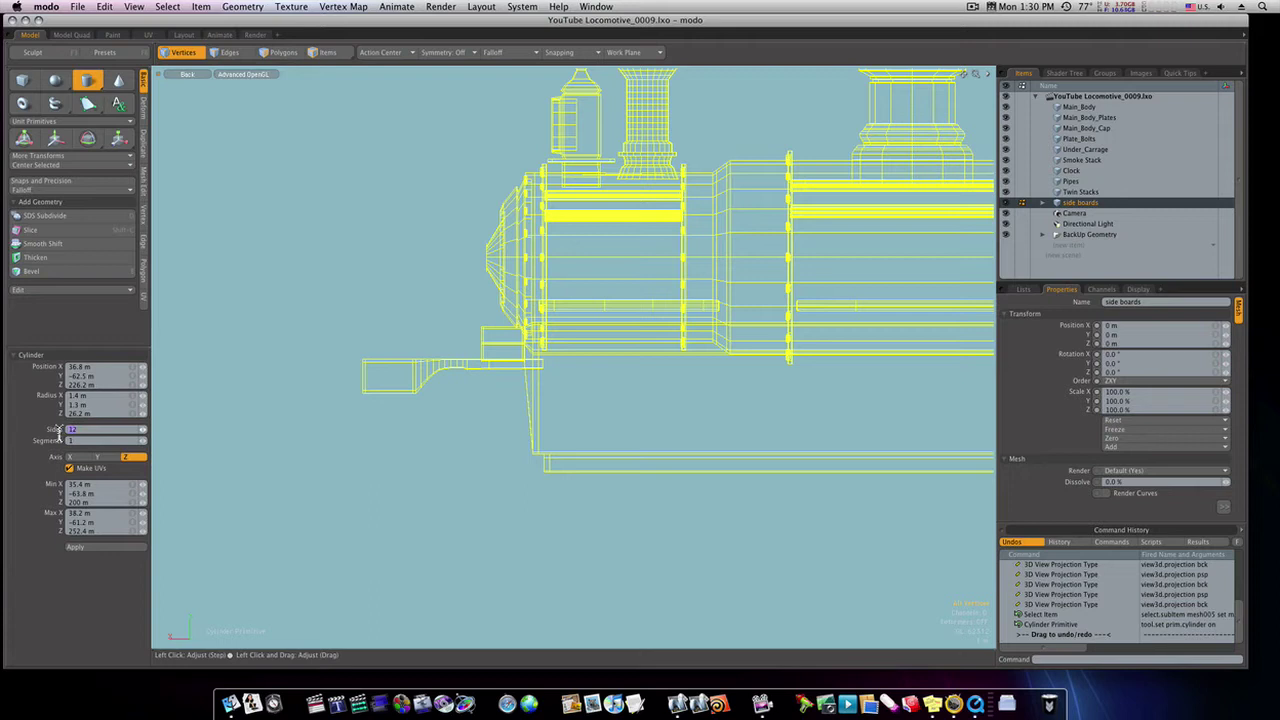
text(24)
key(Return)
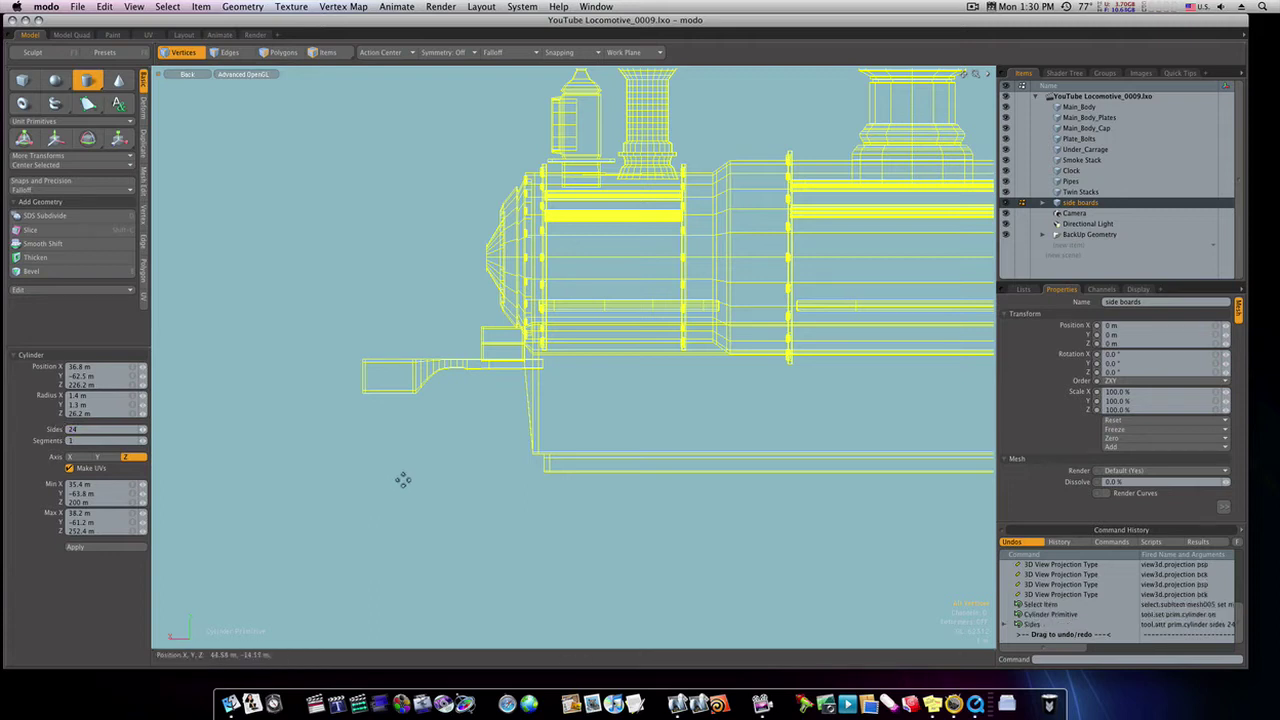
Create a flat disc below the front platform with 3.5 m X and Y radii, positioned at about X 40.25 m, Y -10.6 m.
click(468, 441)
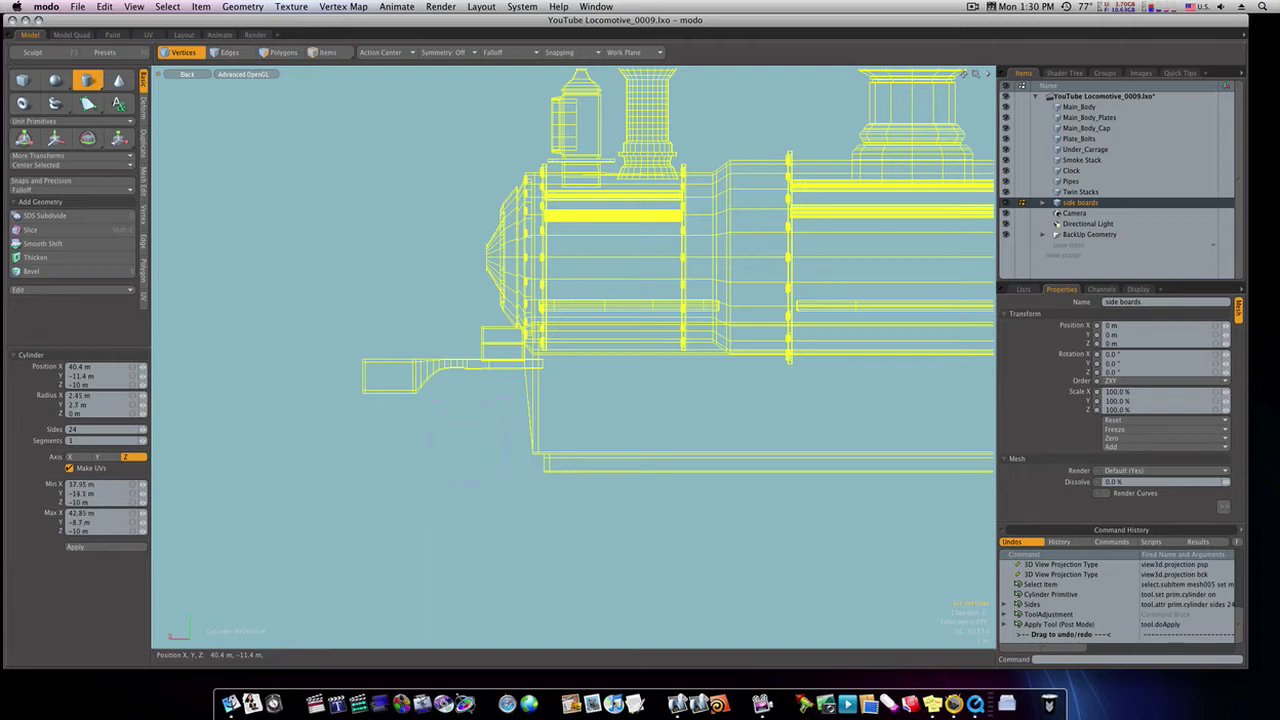
click(141, 406)
click(141, 406)
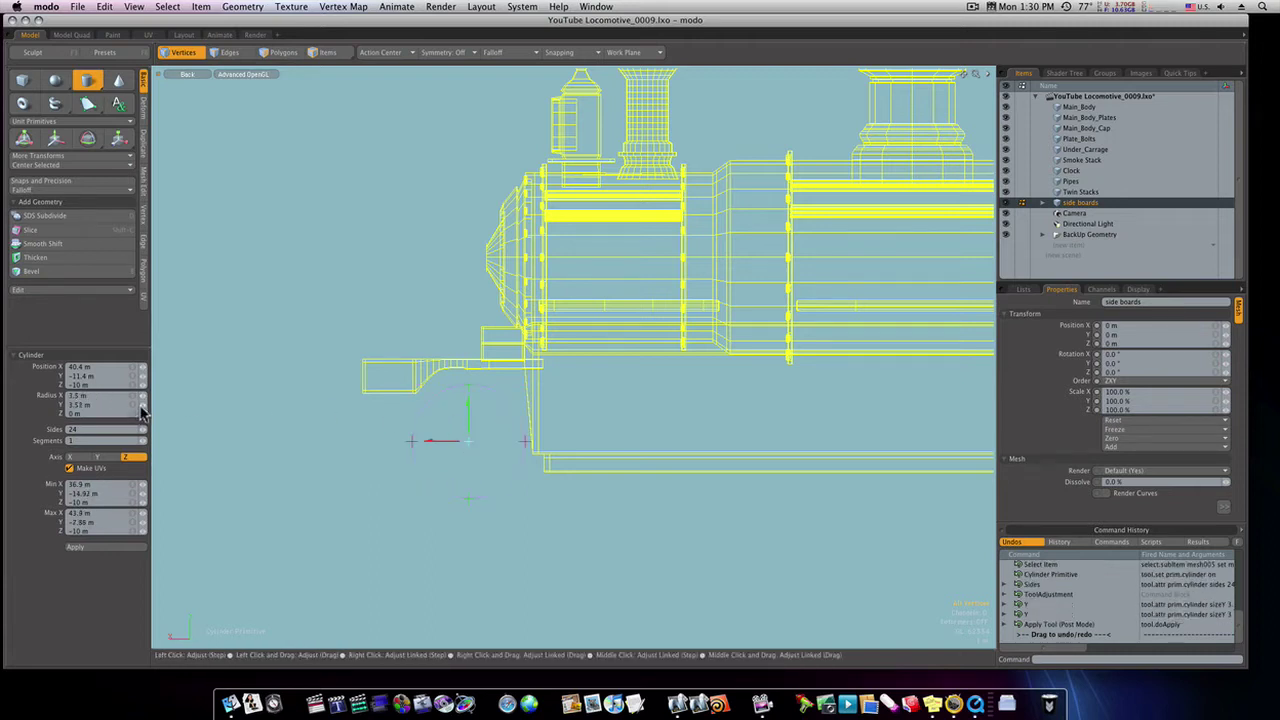
click(141, 406)
click(141, 406)
click(141, 406)
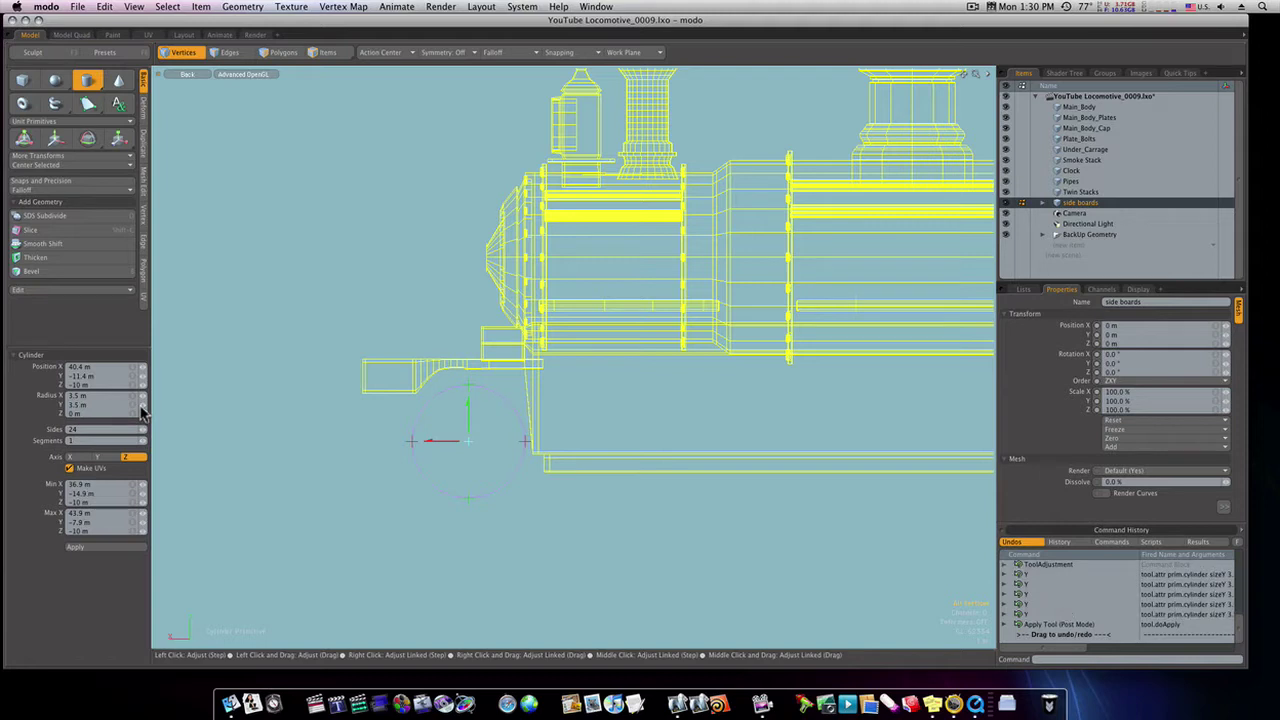
drag(468, 403, 420, 430)
In the perspective view, thicken the disc into a wheel with a Z radius of 400 mm, centred at about Z -8.1 m.
key(ctrl+space)
click(467, 412)
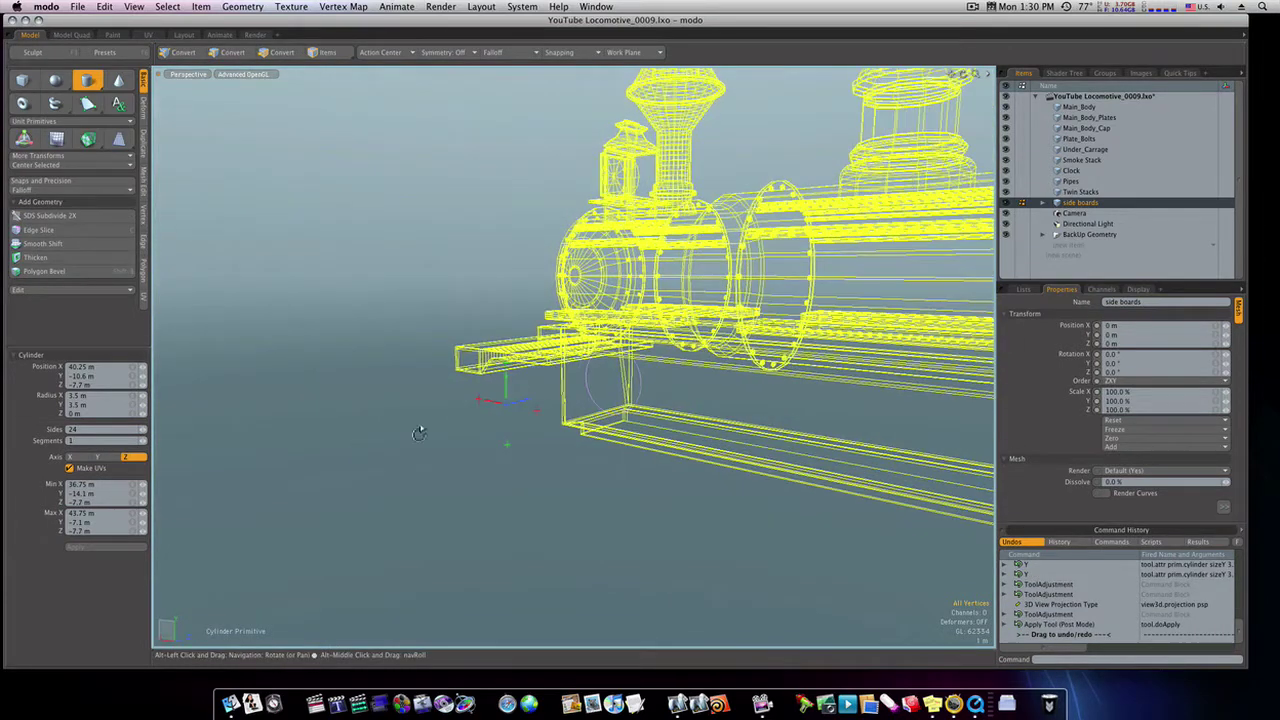
mouse_move(506, 405)
mouse_down()
mouse_move(766, 388)
mouse_move(767, 409)
mouse_up()
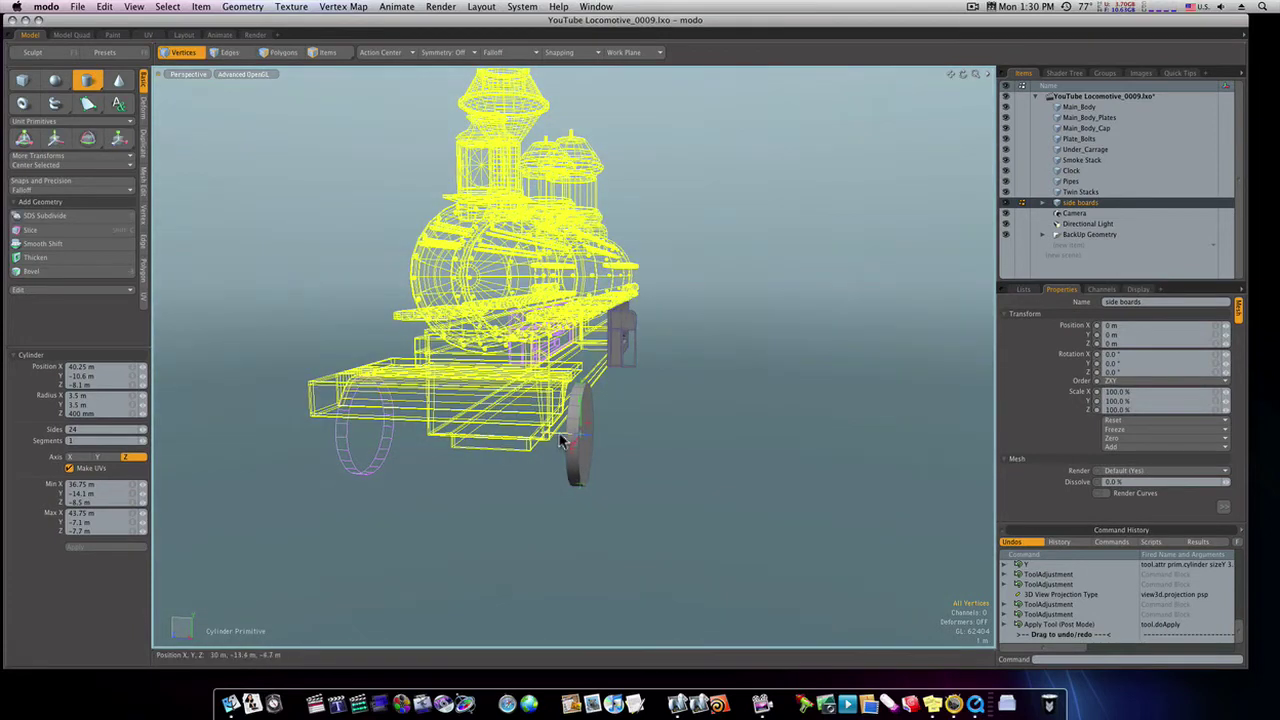
mouse_move(572, 435)
mouse_down()
mouse_move(395, 436)
mouse_move(623, 423)
mouse_move(697, 443)
mouse_up()
key(space)
Select the wheel's two flat faces and bevel them with an inset of about 510 mm to form the rim.
key(space)
key(space)
click(500, 418)
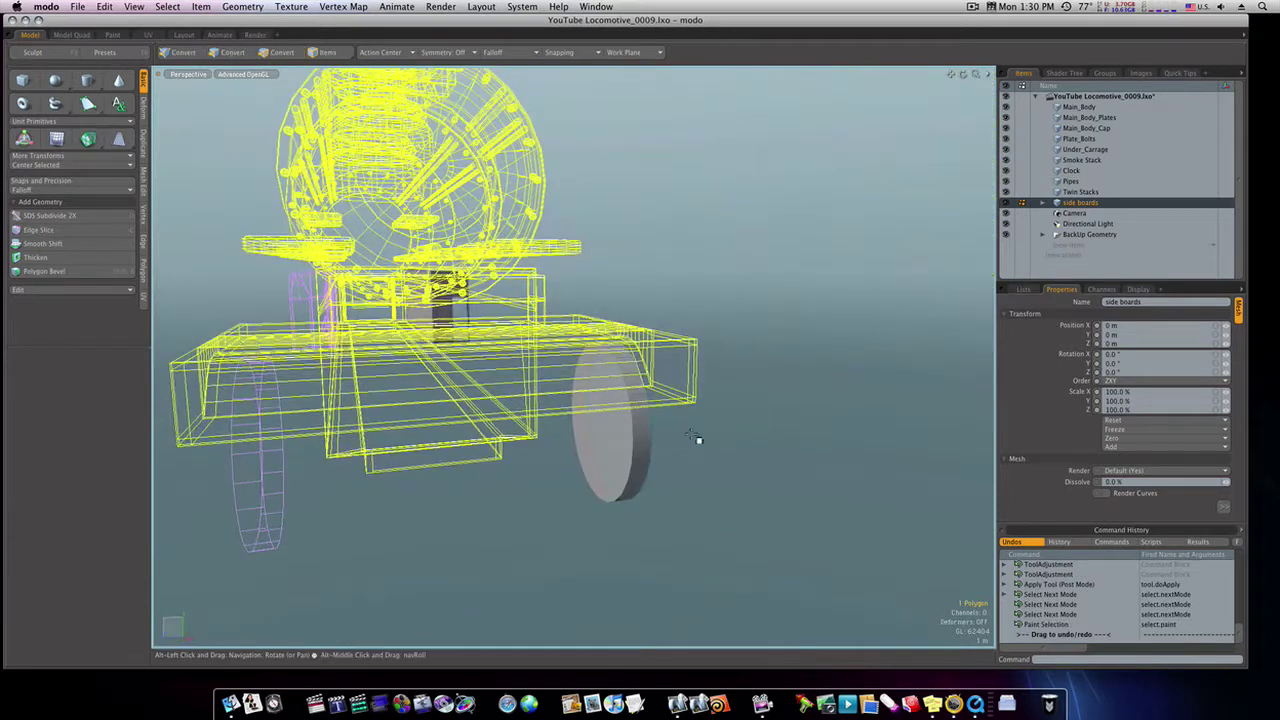
shift+click(623, 448)
key(b)
click(619, 451)
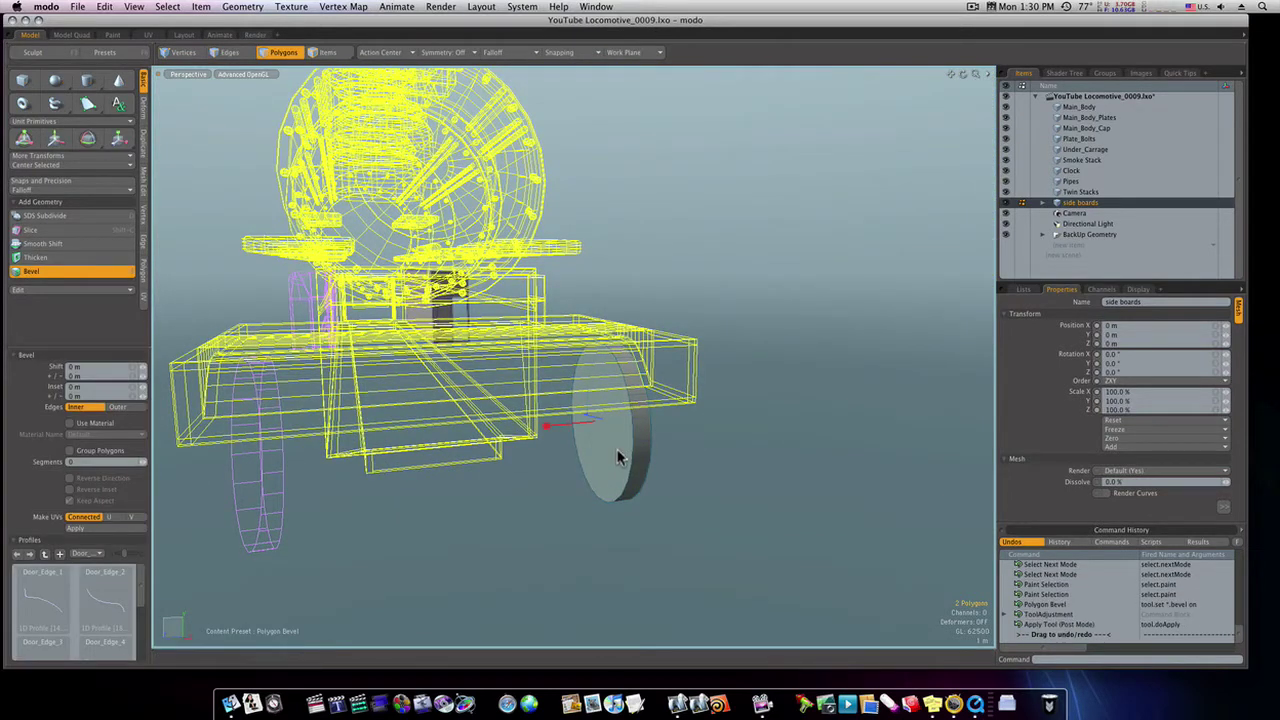
drag(546, 428, 462, 451)
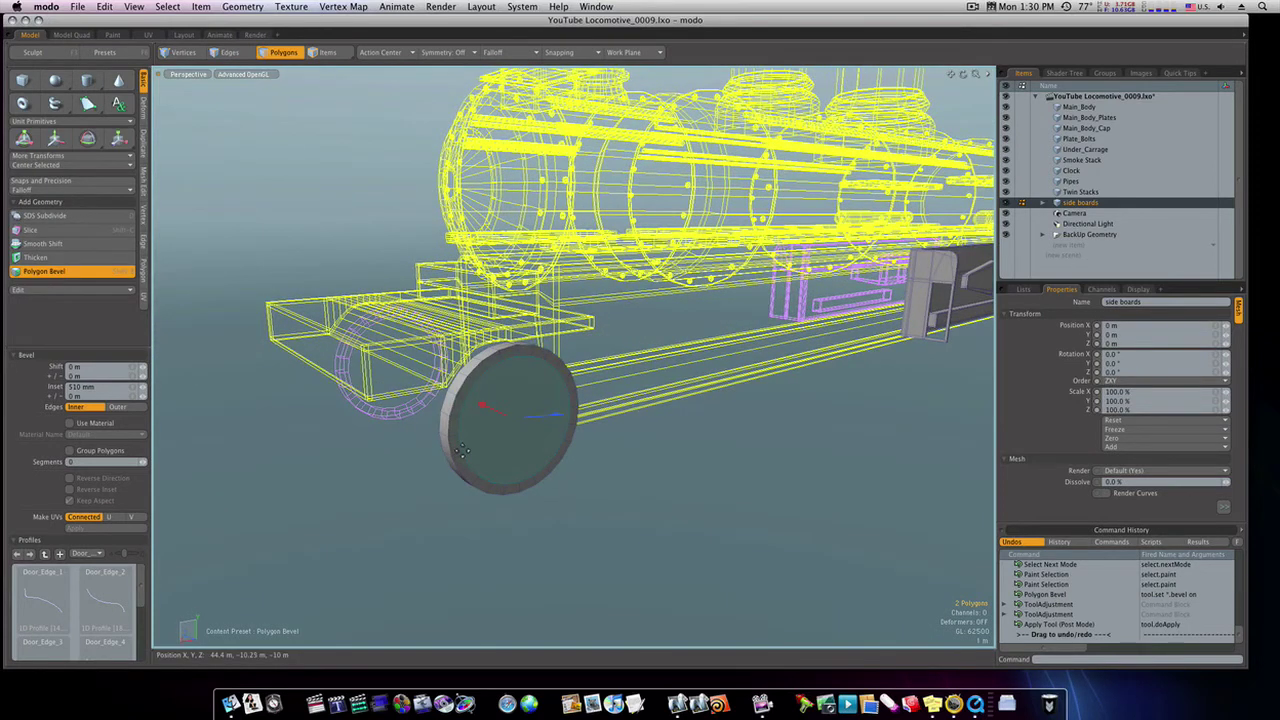
Bevel both wheel faces a second time with an inset of about 2.53 m, leaving a small central hub.
shift+click(555, 528)
drag(551, 437, 482, 404)
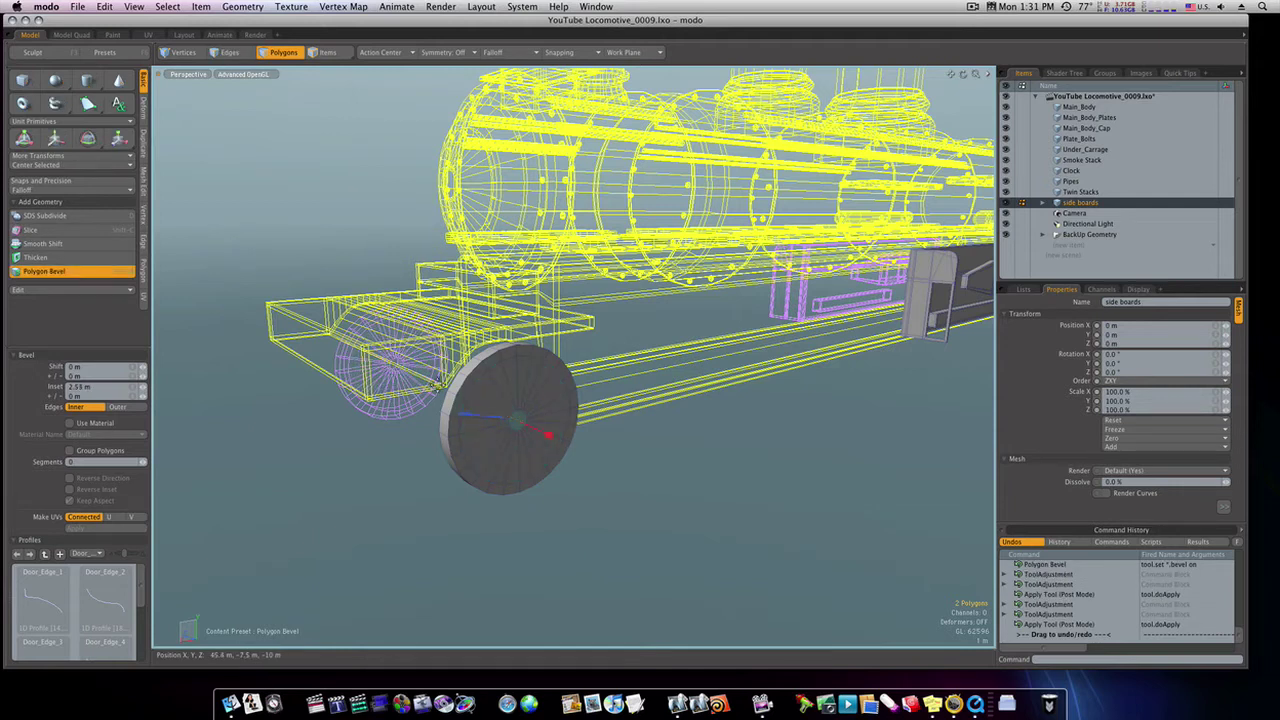
key(space)
Select the polygon loops between rim and hub on both sides of the wheel and delete them.
drag(539, 396, 492, 410)
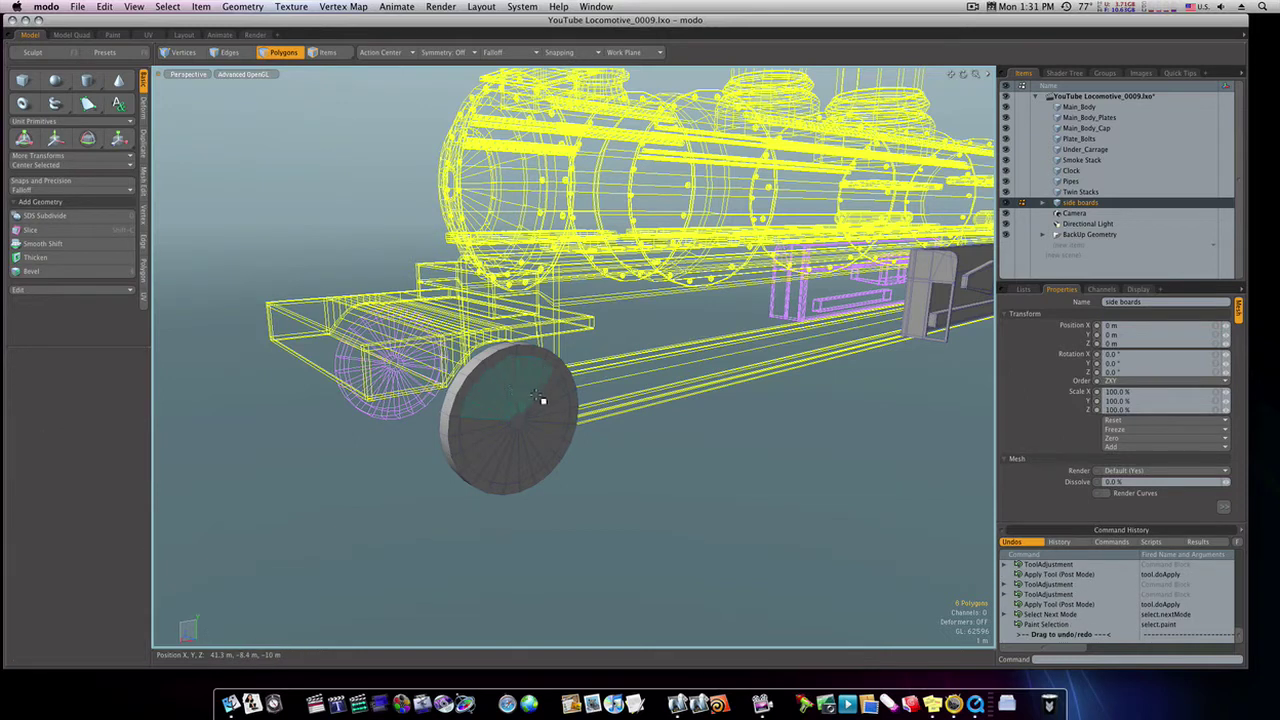
key(l)
mouse_move(535, 398)
alt+mouse_down()
mouse_move(540, 420)
mouse_move(688, 402)
alt+mouse_up()
shift+drag(617, 422, 616, 431)
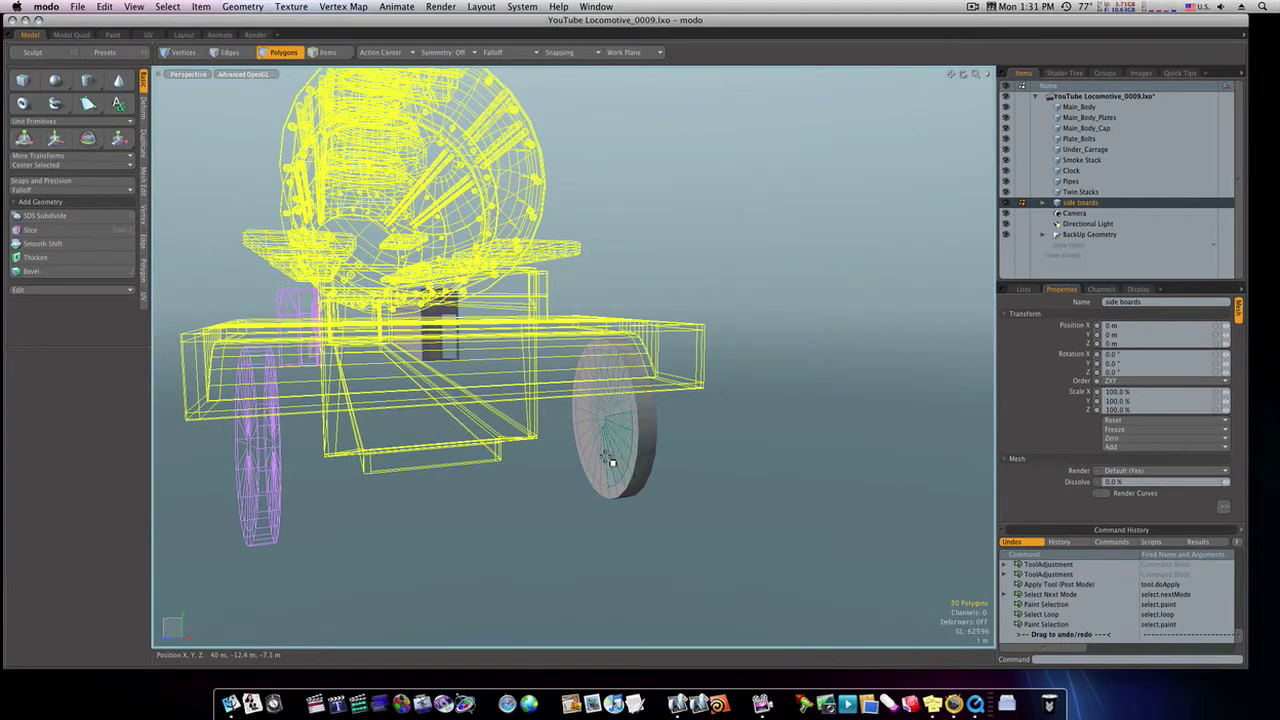
key(l)
key(Delete)
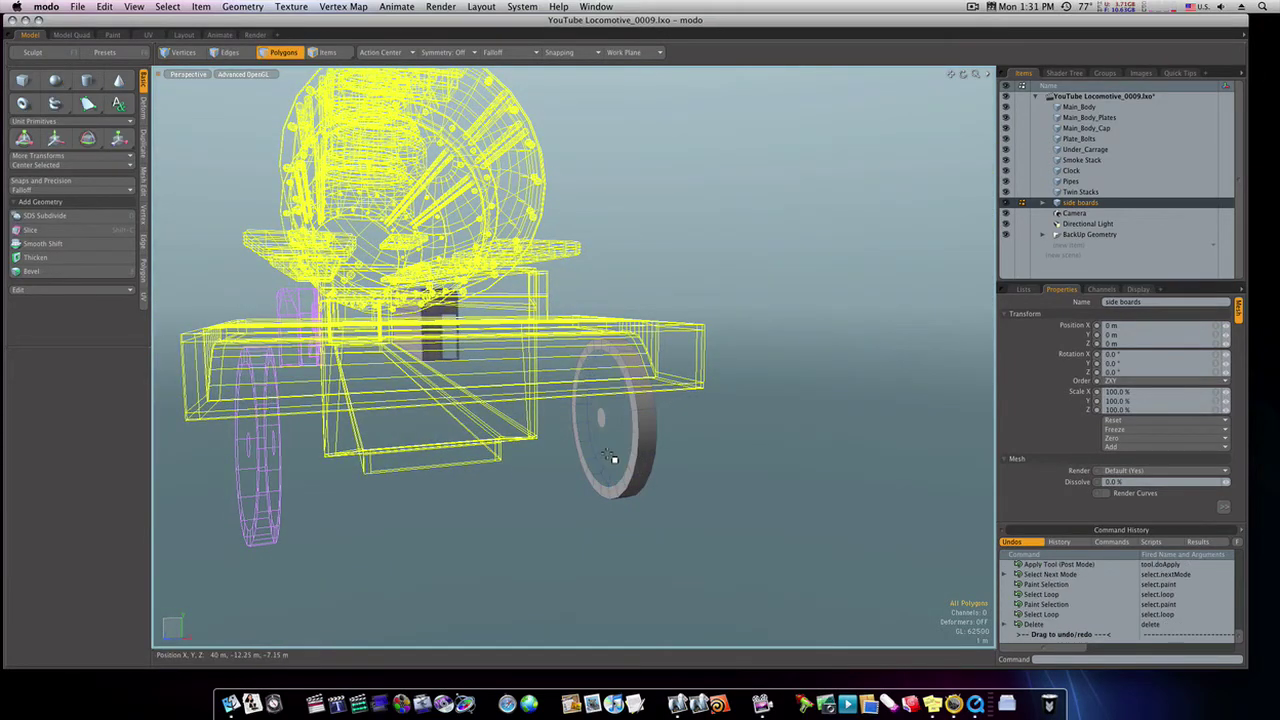
Select the rim's front and back inner edge loops and bridge them to close the inside of the rim.
alt+drag(609, 456, 458, 465)
key(space)
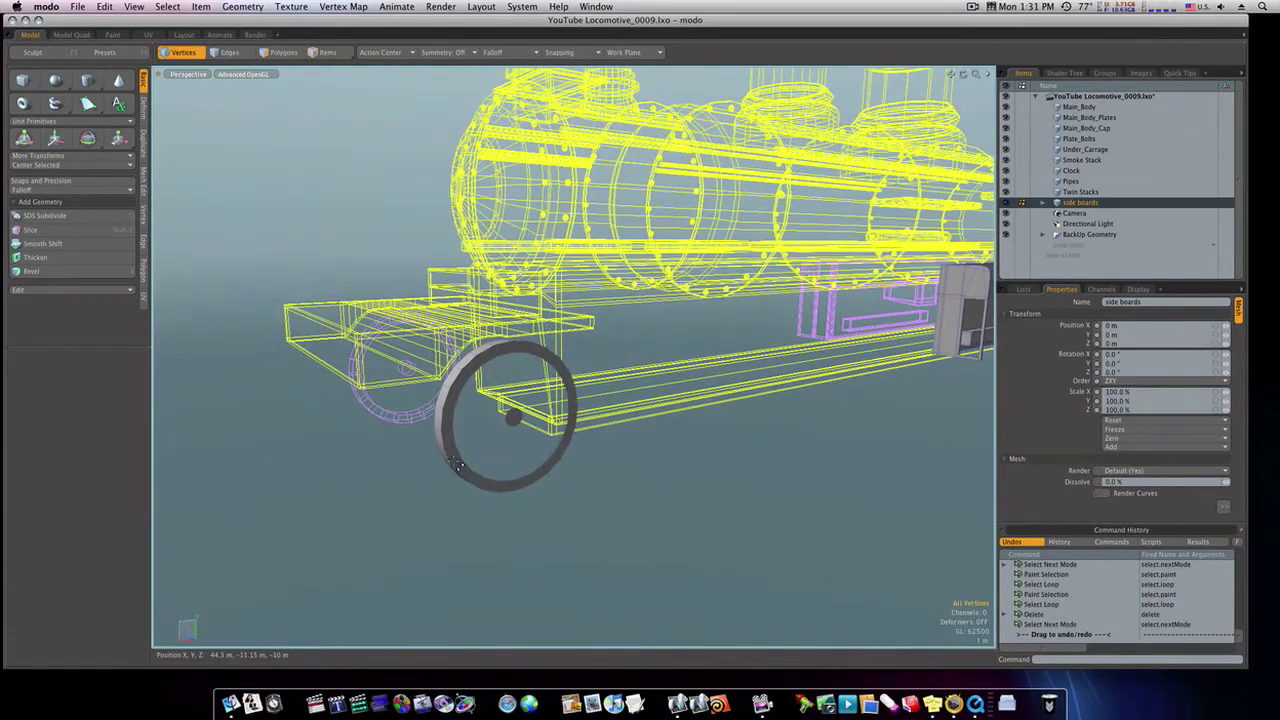
key(space)
scroll(500, 486, up, 5)
double_click(541, 482)
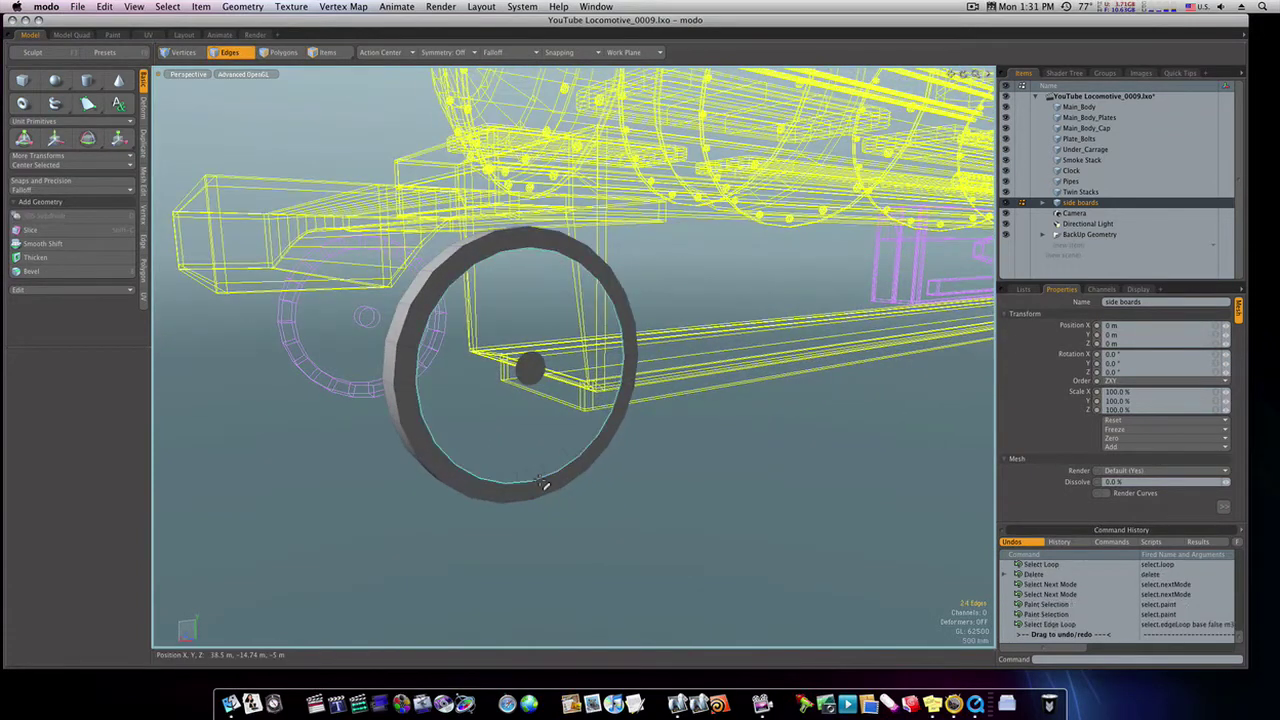
shift+double_click(528, 471)
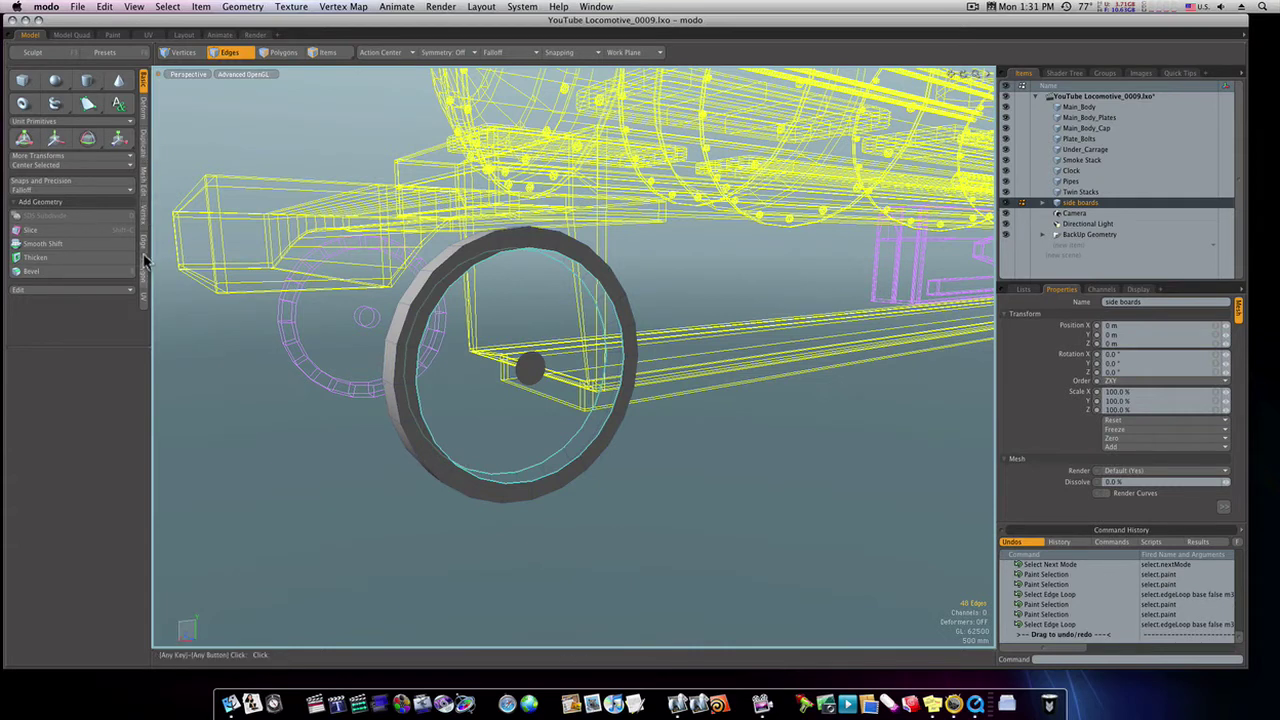
click(144, 266)
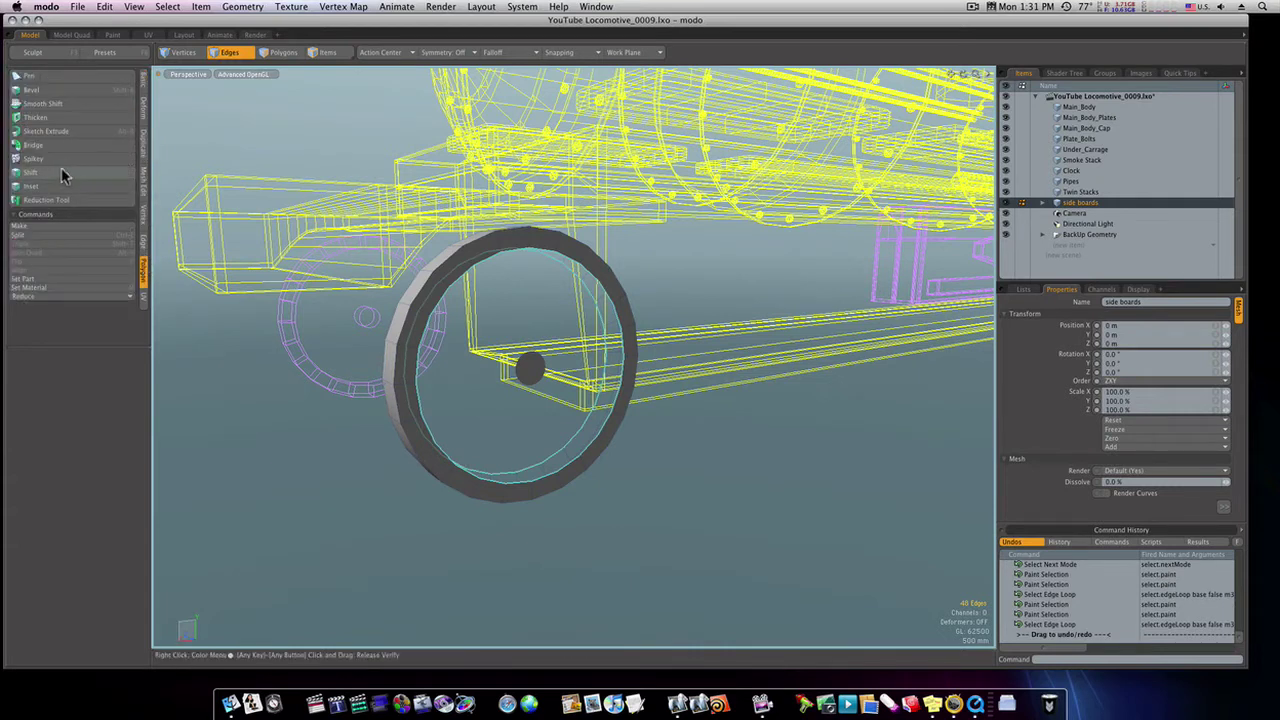
click(40, 145)
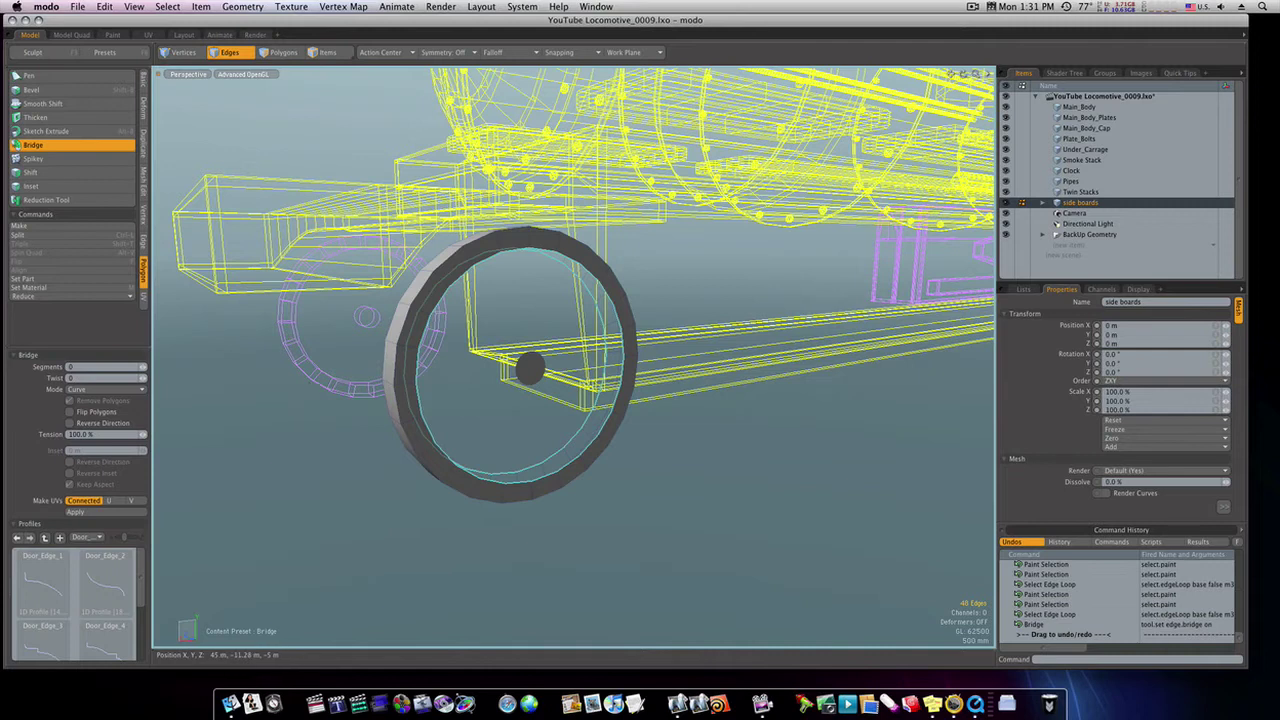
click(316, 408)
alt+drag(452, 400, 405, 468)
key(space)
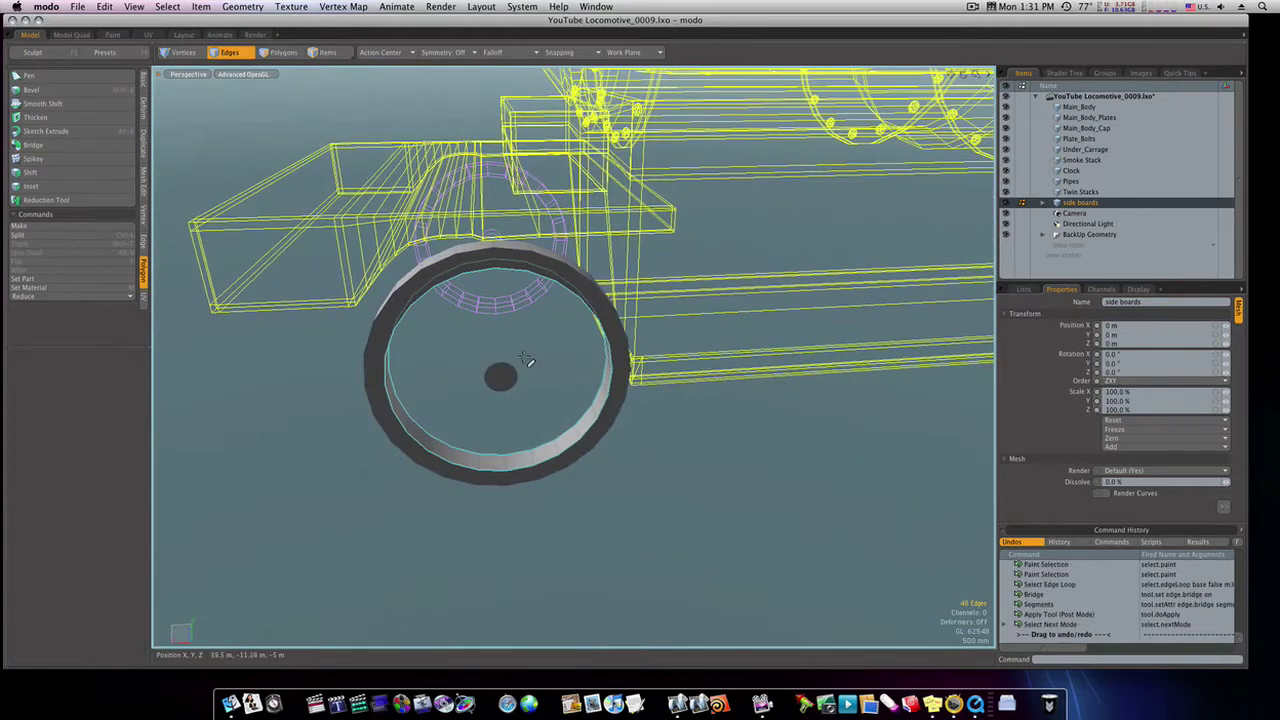
Select the edge loops of the two hub discs and bridge them into a solid hub cylinder.
double_click(510, 367)
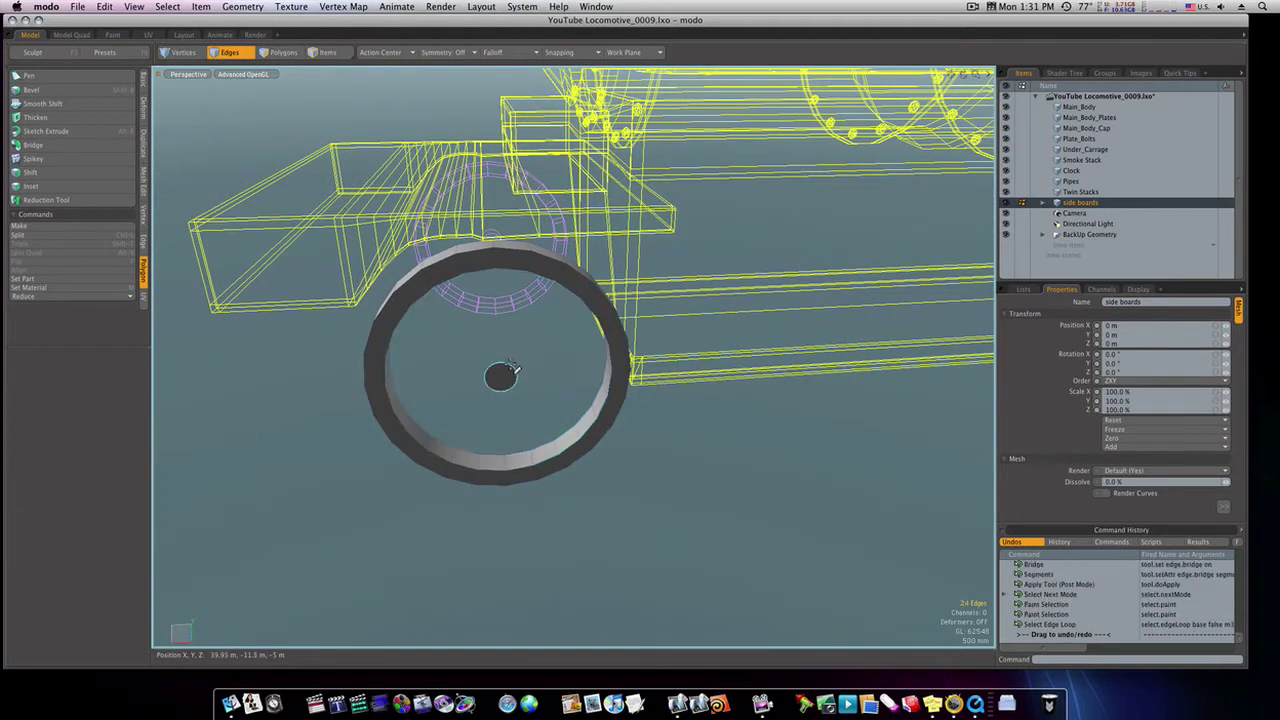
shift+double_click(506, 352)
alt+drag(515, 358, 578, 322)
click(84, 150)
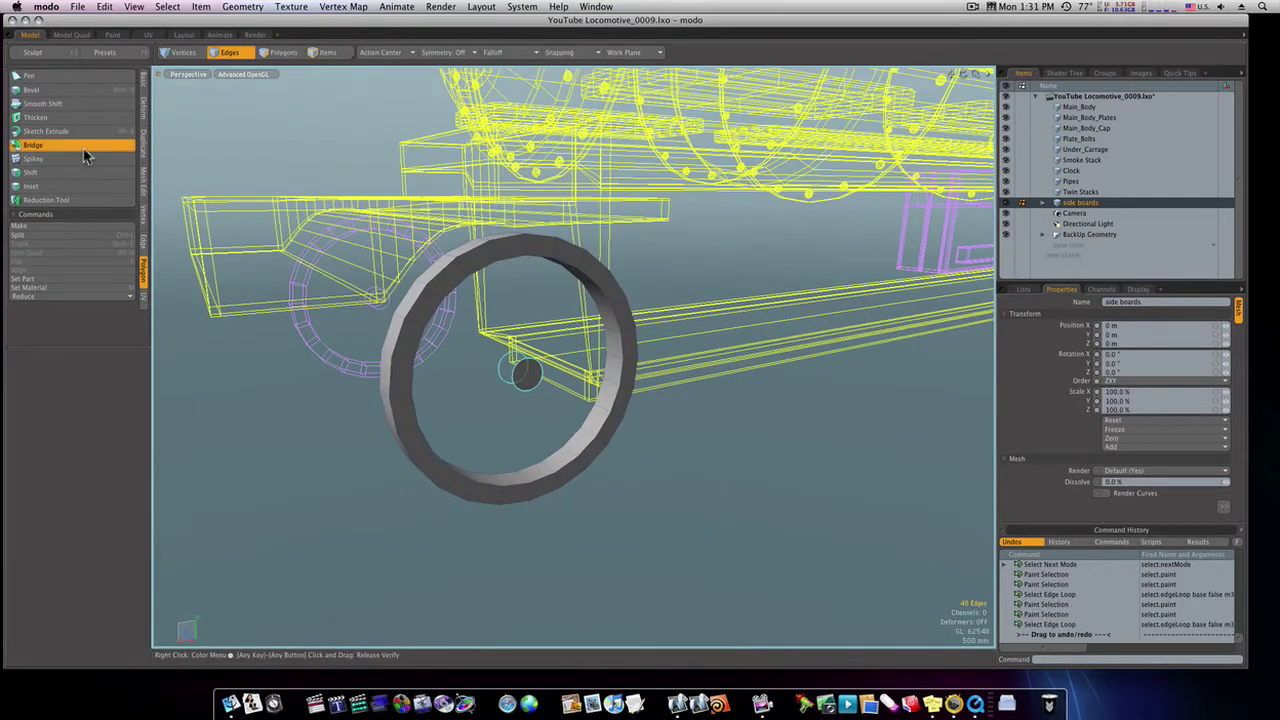
click(513, 430)
key(space)
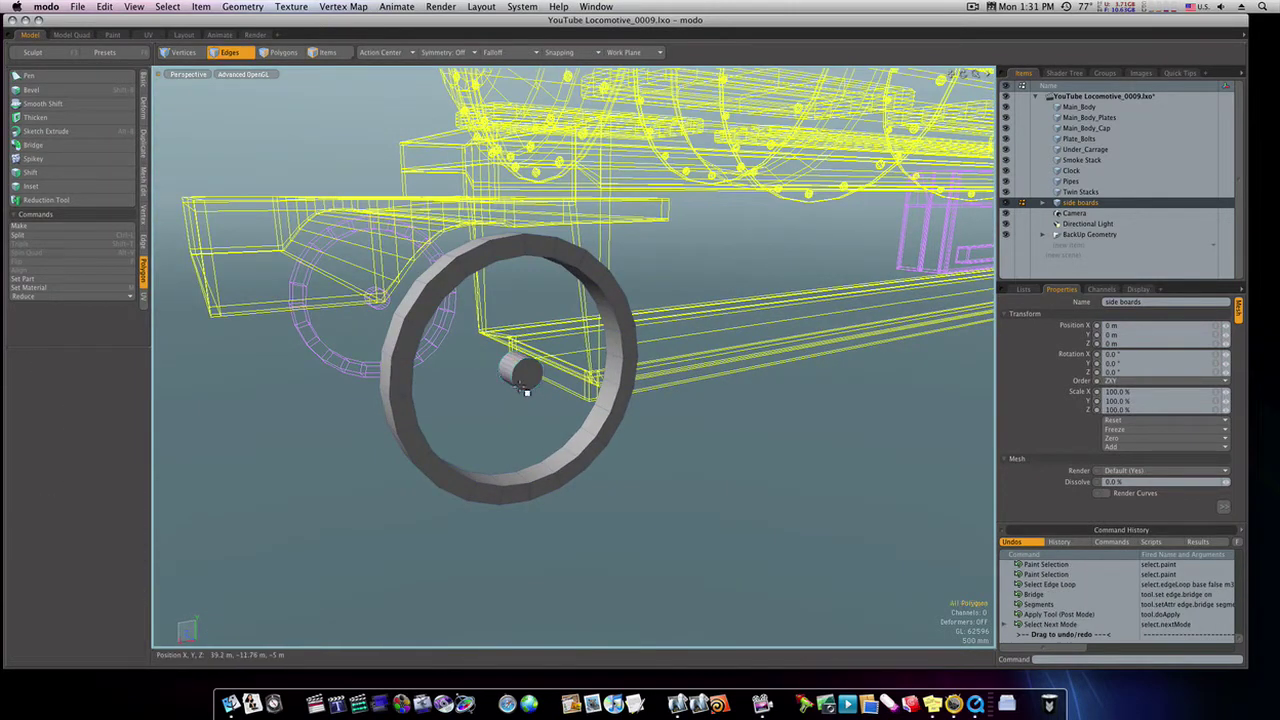
Select all connected polygons of the hub cylinder and scale it down slightly.
key(space)
double_click(530, 385)
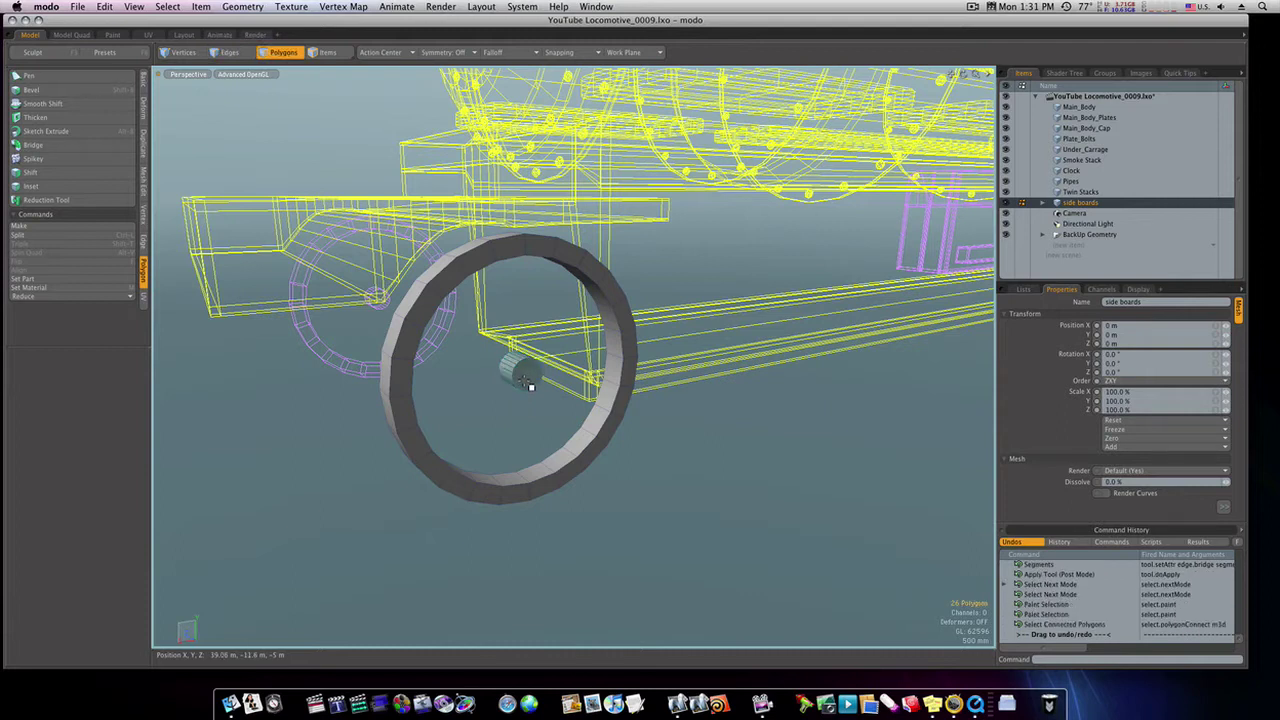
key(r)
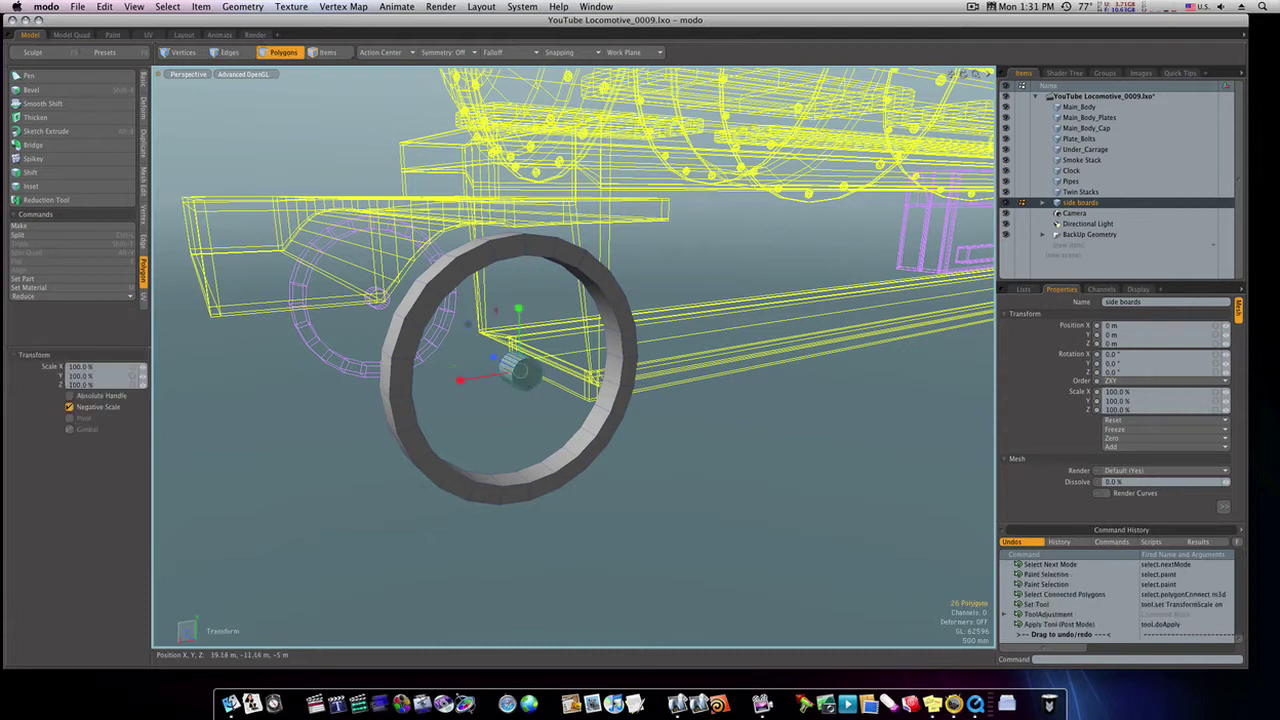
drag(520, 371, 512, 371)
key(space)
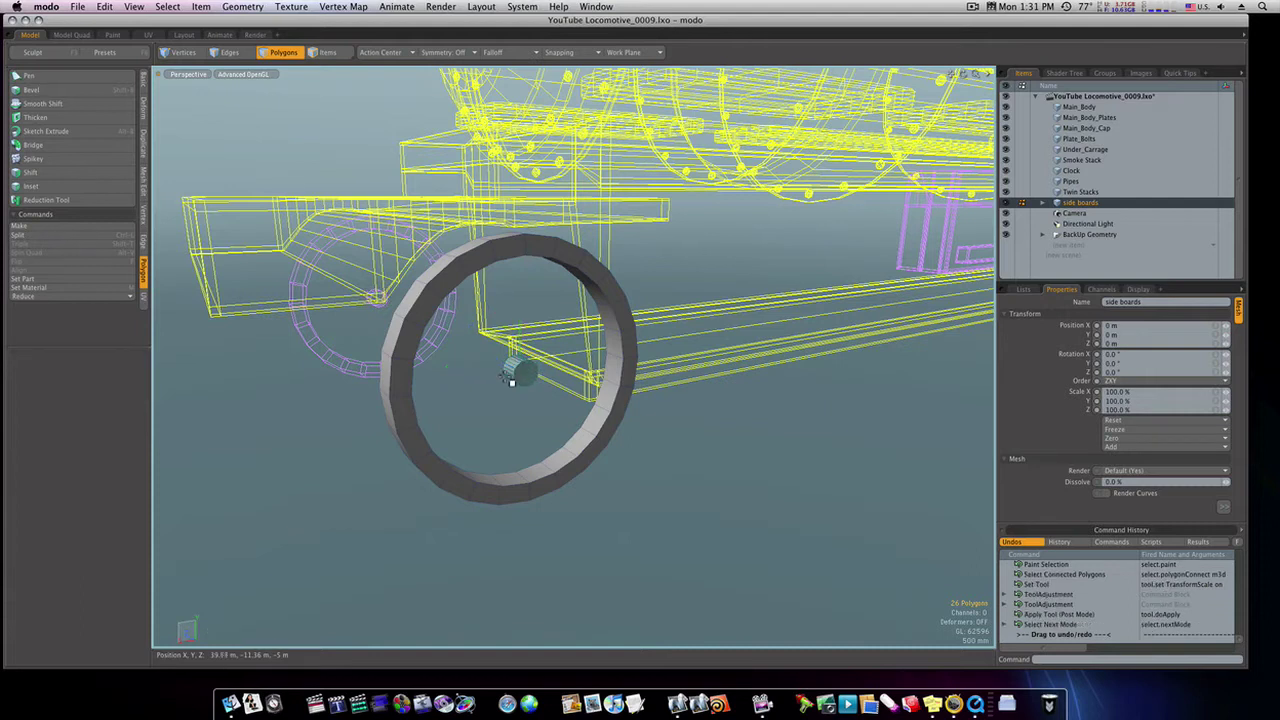
Select the hub cylinder's ring of 24 side polygons and bevel them individually outward 2.72 m to form the spokes.
mouse_move(511, 366)
ctrl+alt+mouse_down()
mouse_move(545, 360)
mouse_move(522, 362)
ctrl+alt+mouse_up()
key(l)
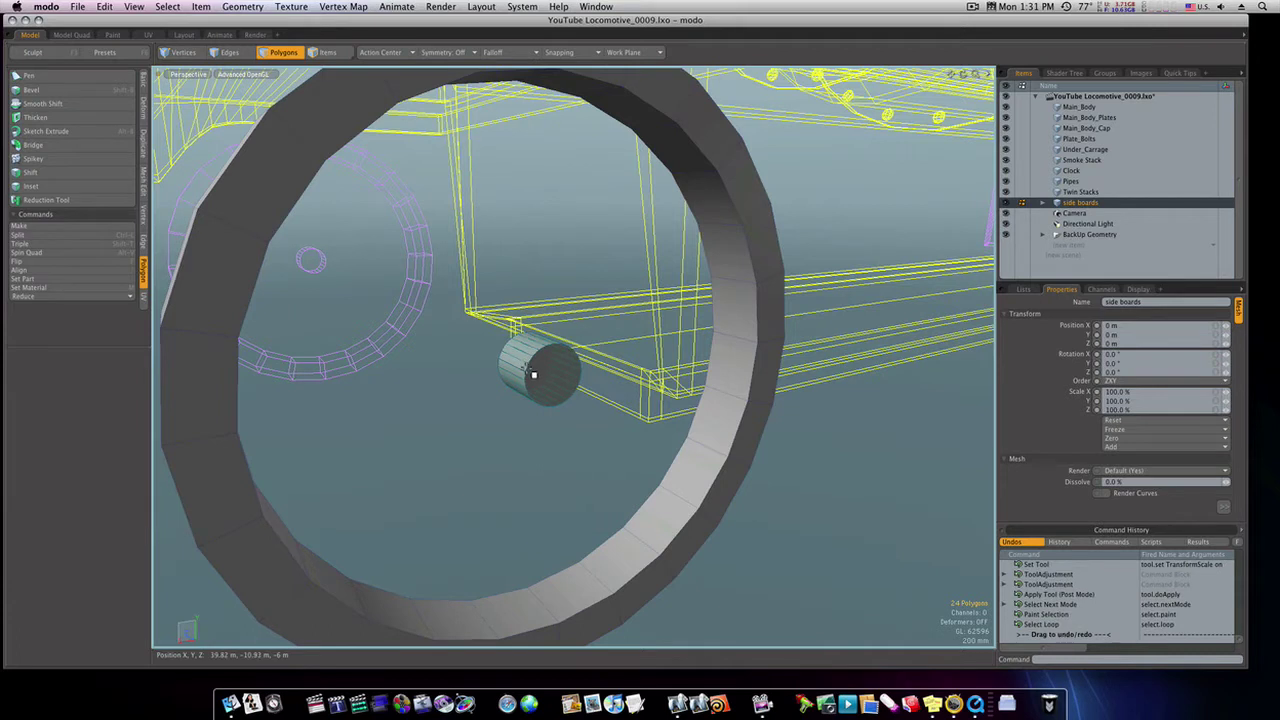
key(b)
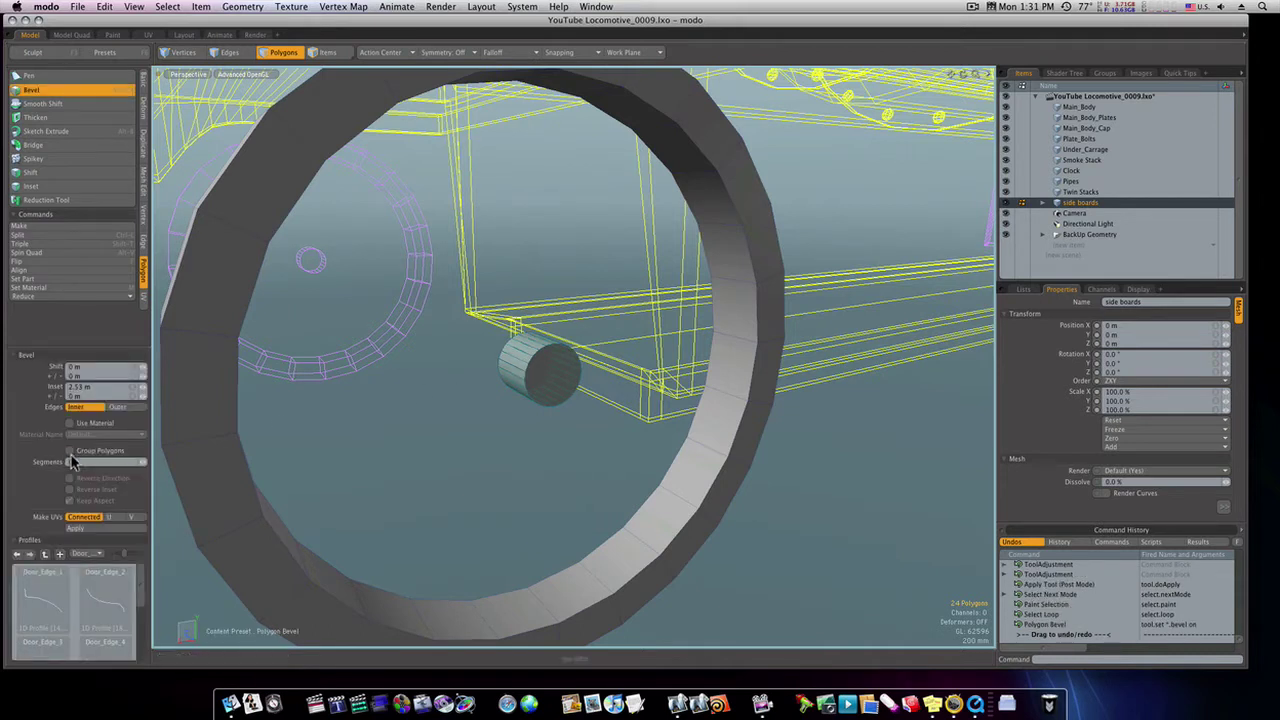
click(540, 388)
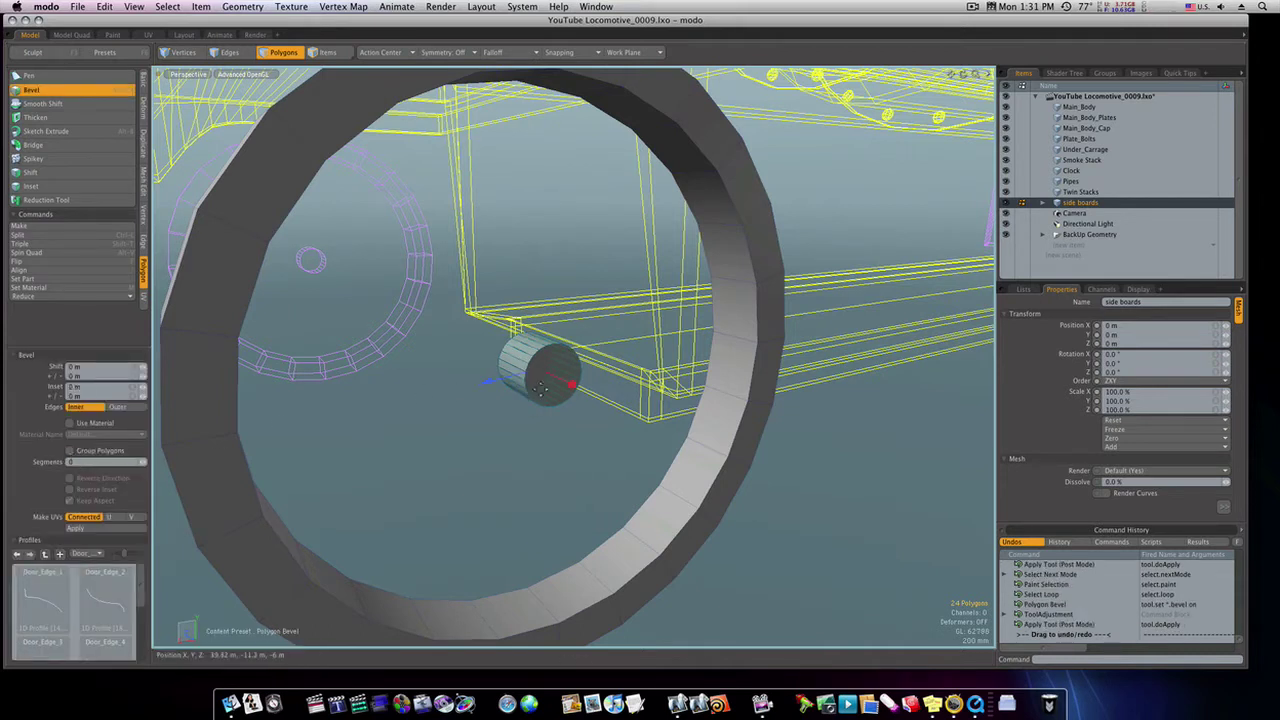
drag(530, 378, 292, 462)
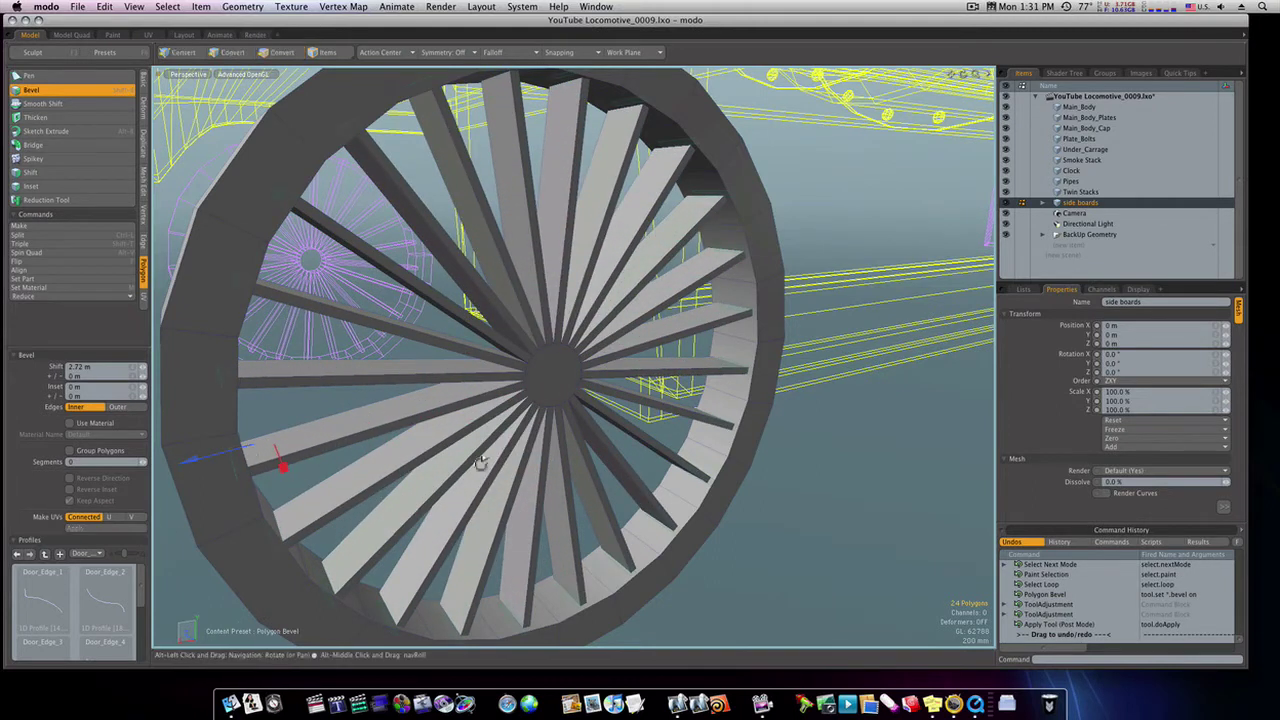
scroll(481, 463, down, 6)
alt+drag(486, 460, 457, 465)
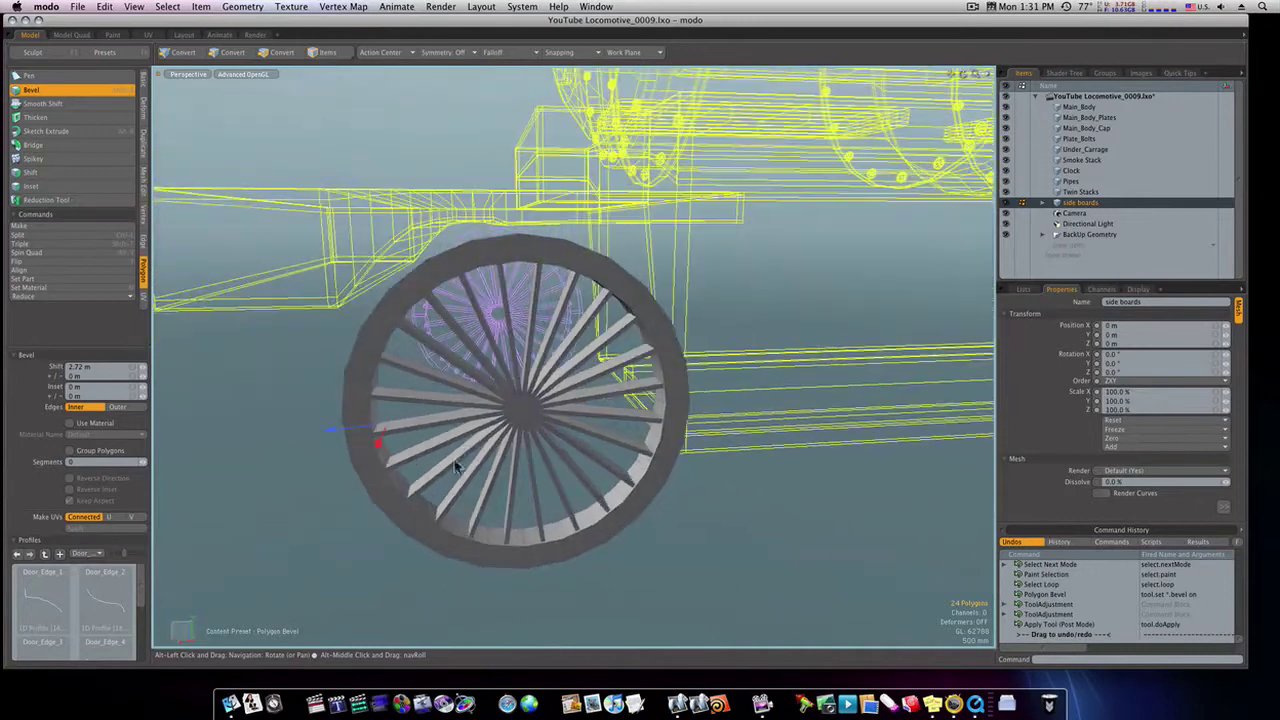
key(space)
Create a polygon from five vertices along the lower inner edge of the rim's outward face.
alt+drag(484, 507, 514, 503)
alt+drag(514, 503, 520, 509)
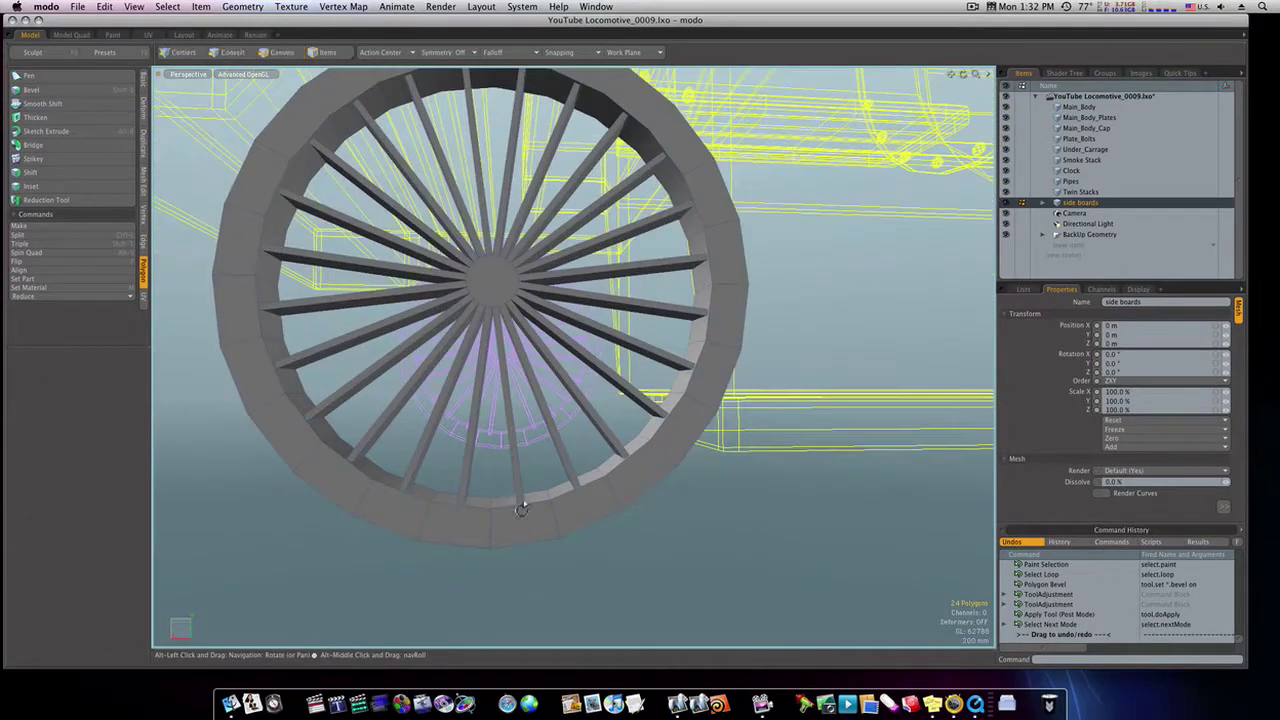
key(space)
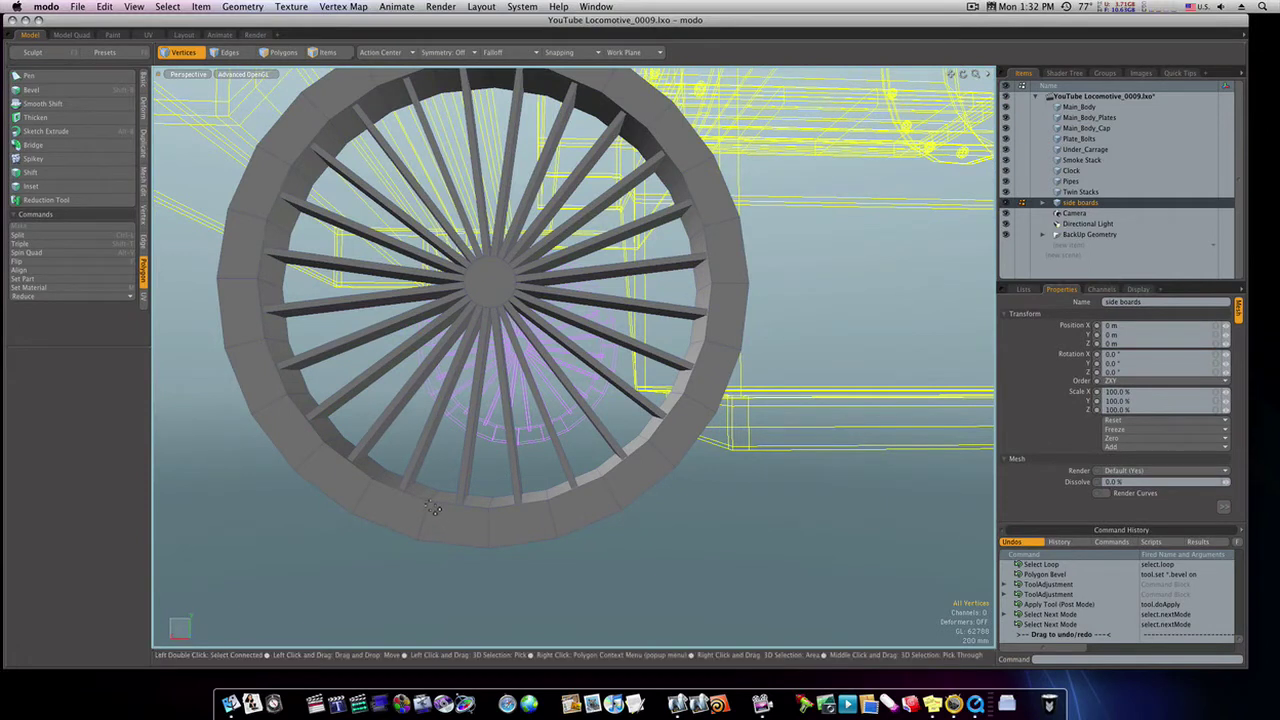
click(372, 482)
shift+click(606, 478)
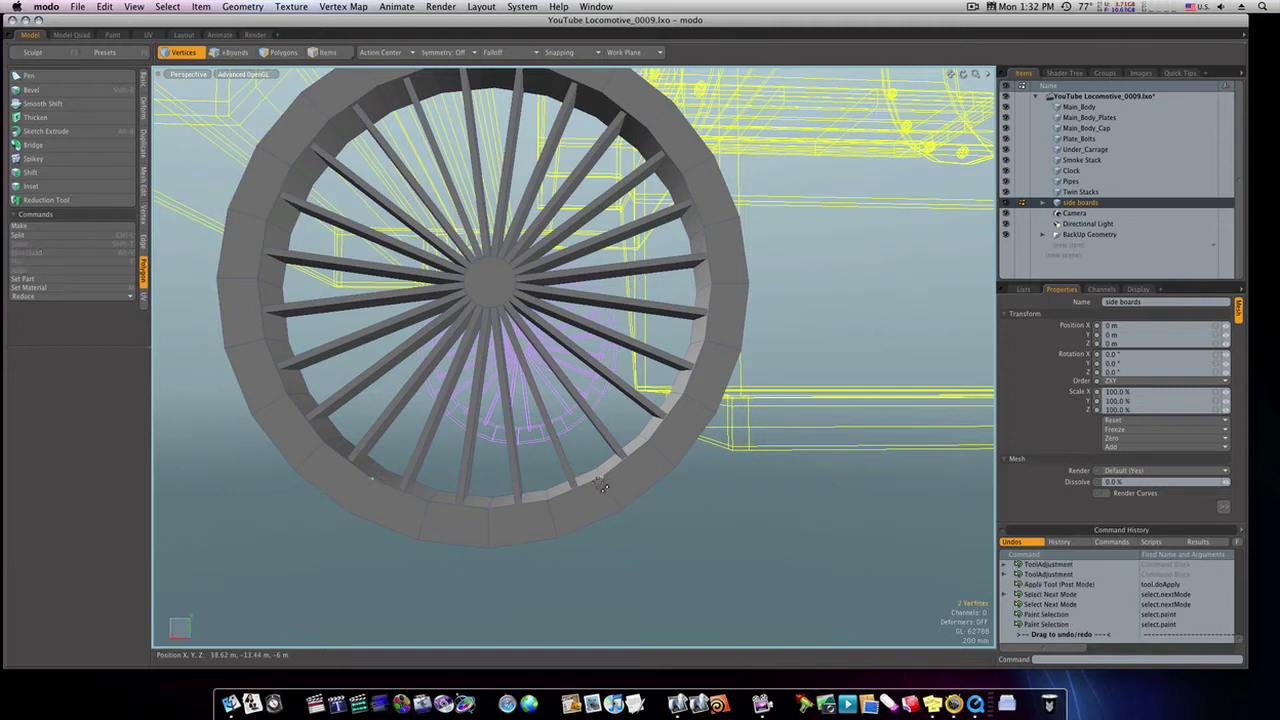
shift+click(551, 503)
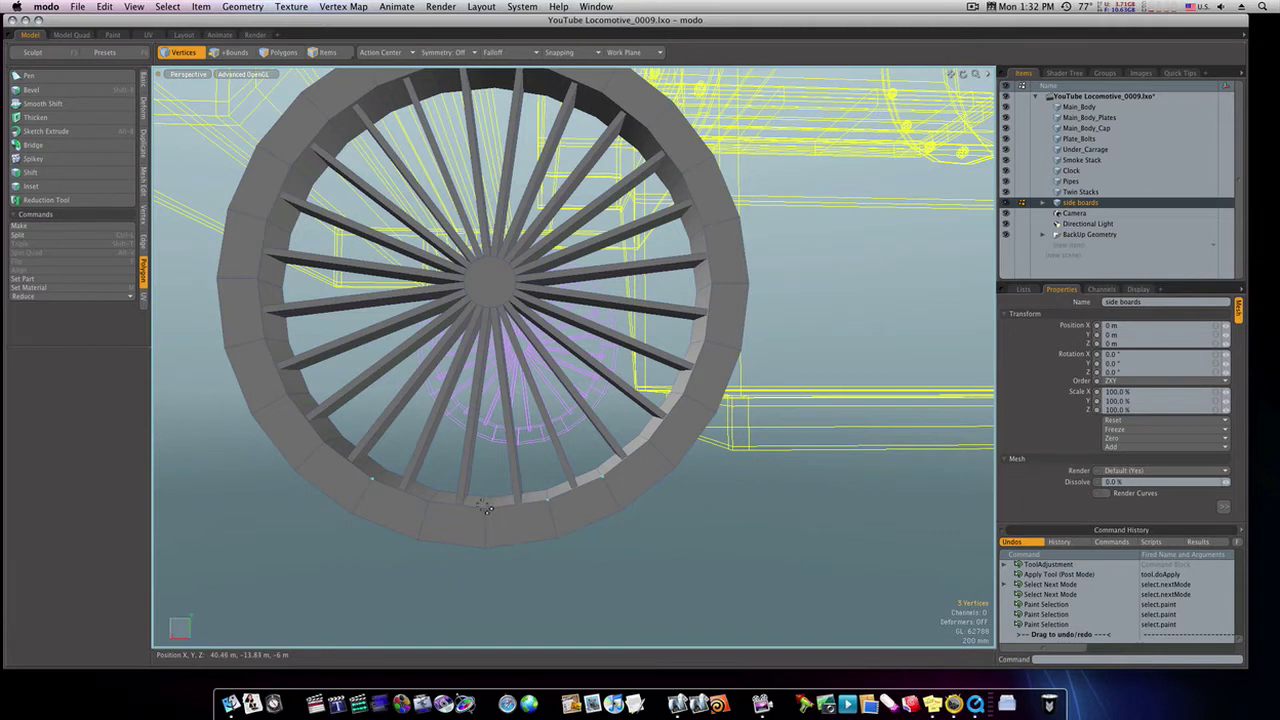
shift+right_drag(482, 505, 494, 515)
shift+click(430, 503)
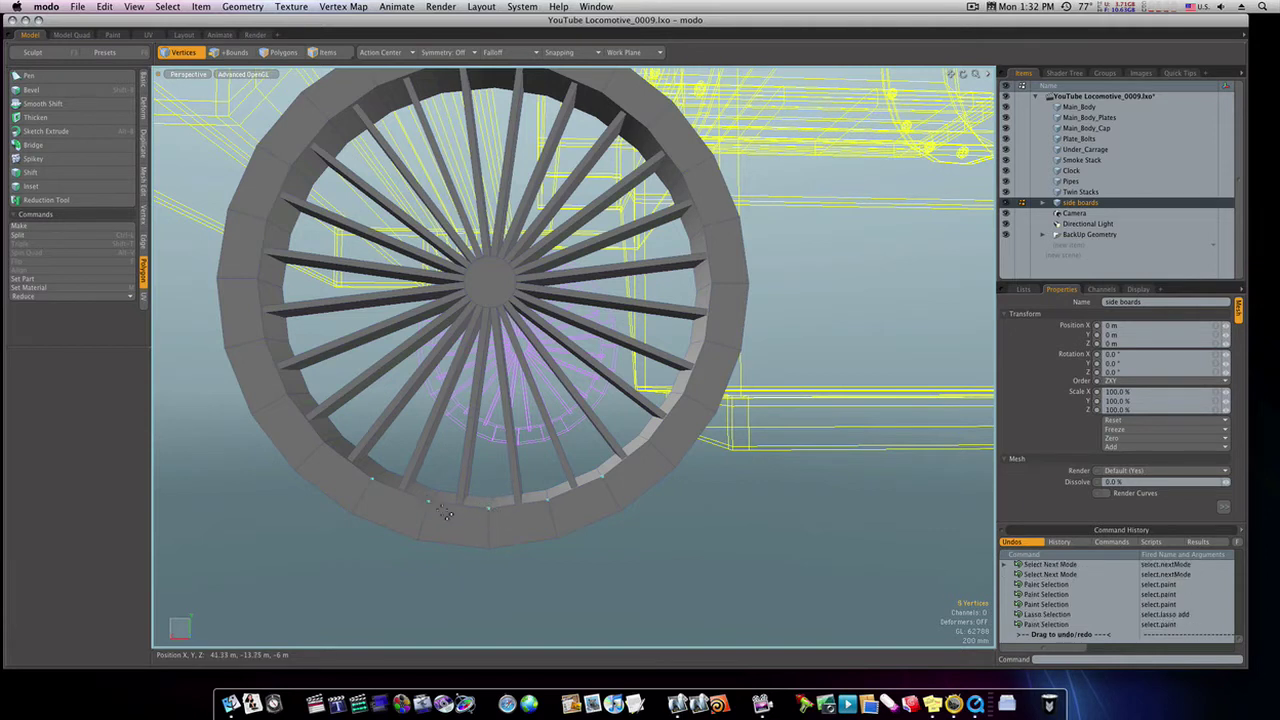
key(p)
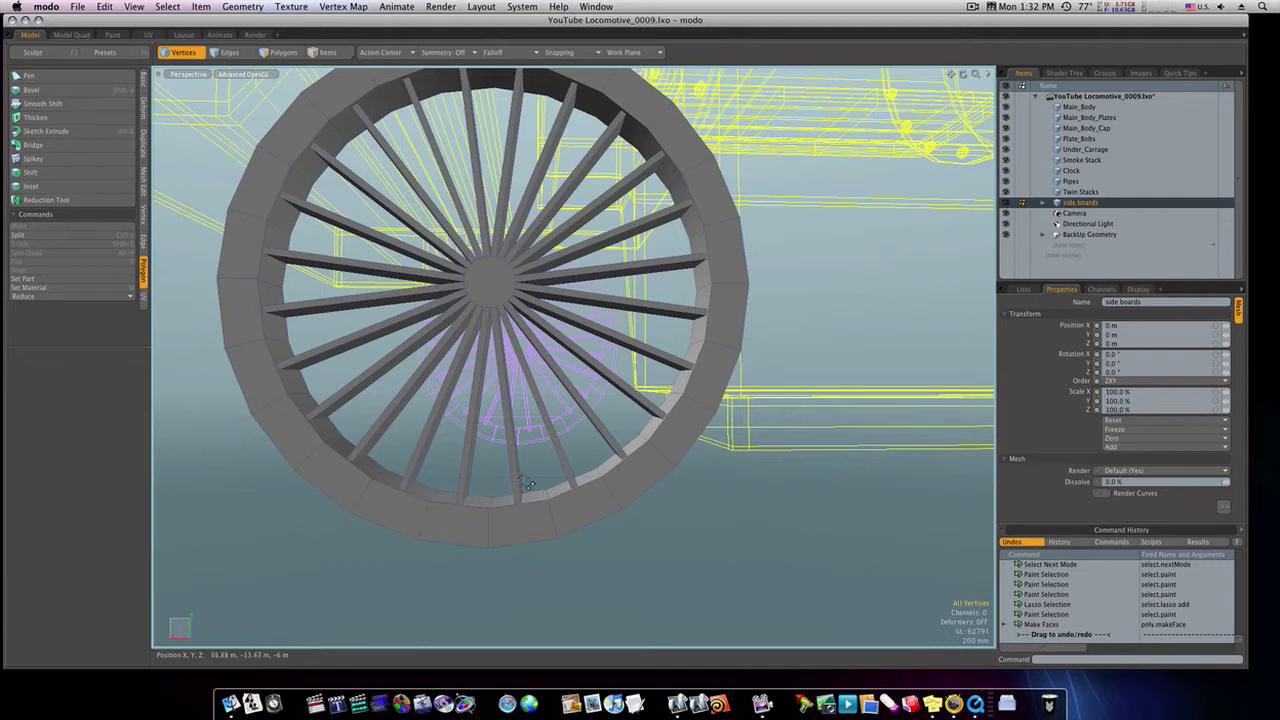
Select the new polygon at the bottom of the rim and flip it to face outward.
ctrl+alt+drag(453, 483, 543, 479)
key(space)
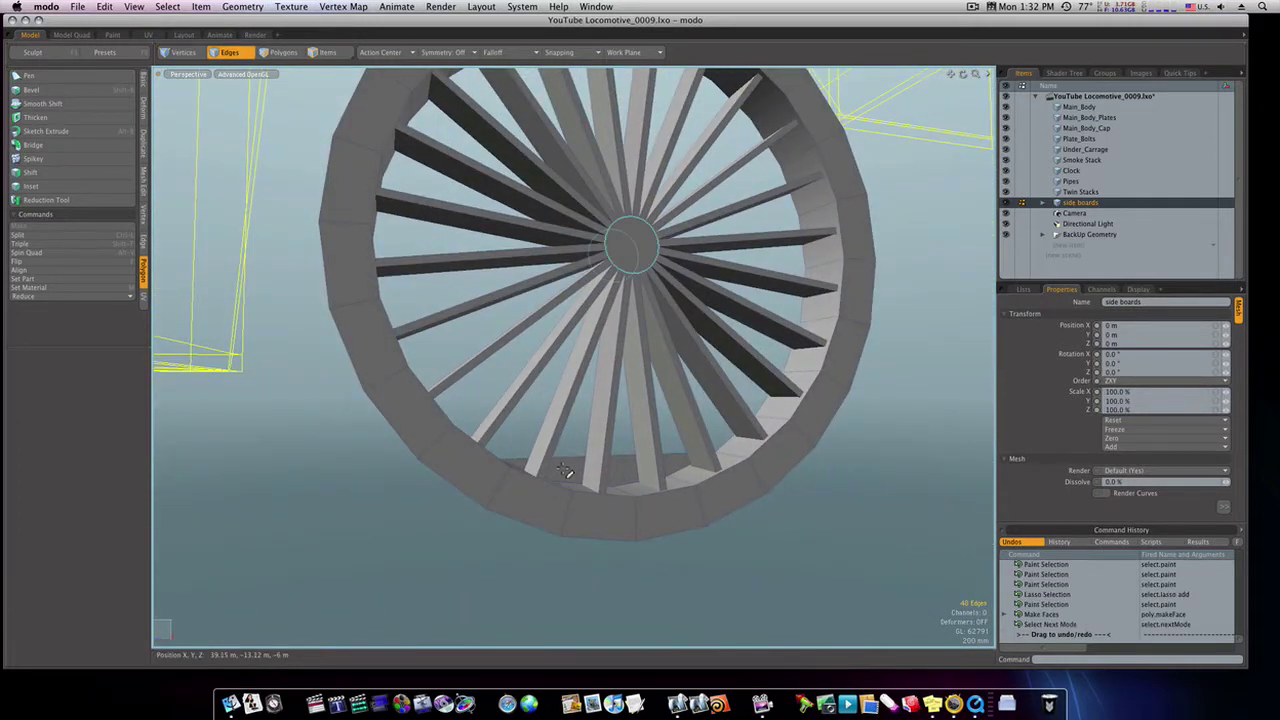
key(space)
click(567, 470)
key(f)
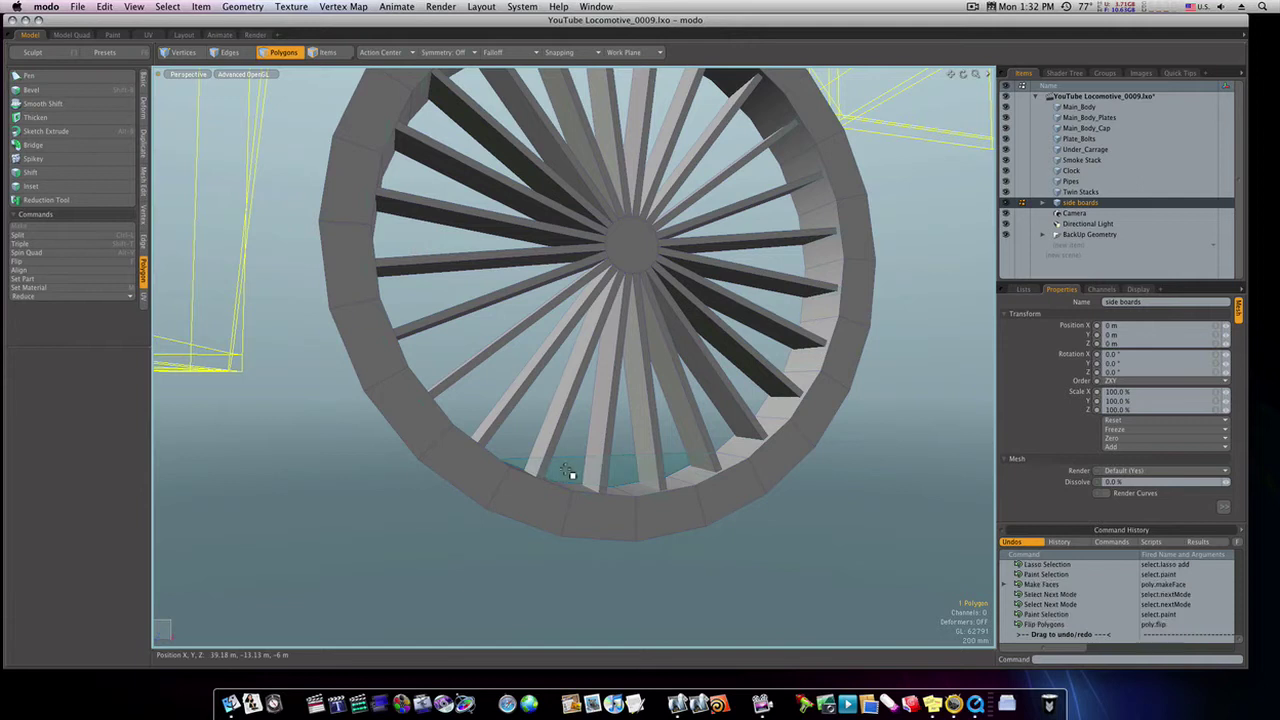
Create a four-sided polygon directly above the first one from four vertices on the rim's lower inner edge.
alt+drag(548, 472, 845, 516)
key(space)
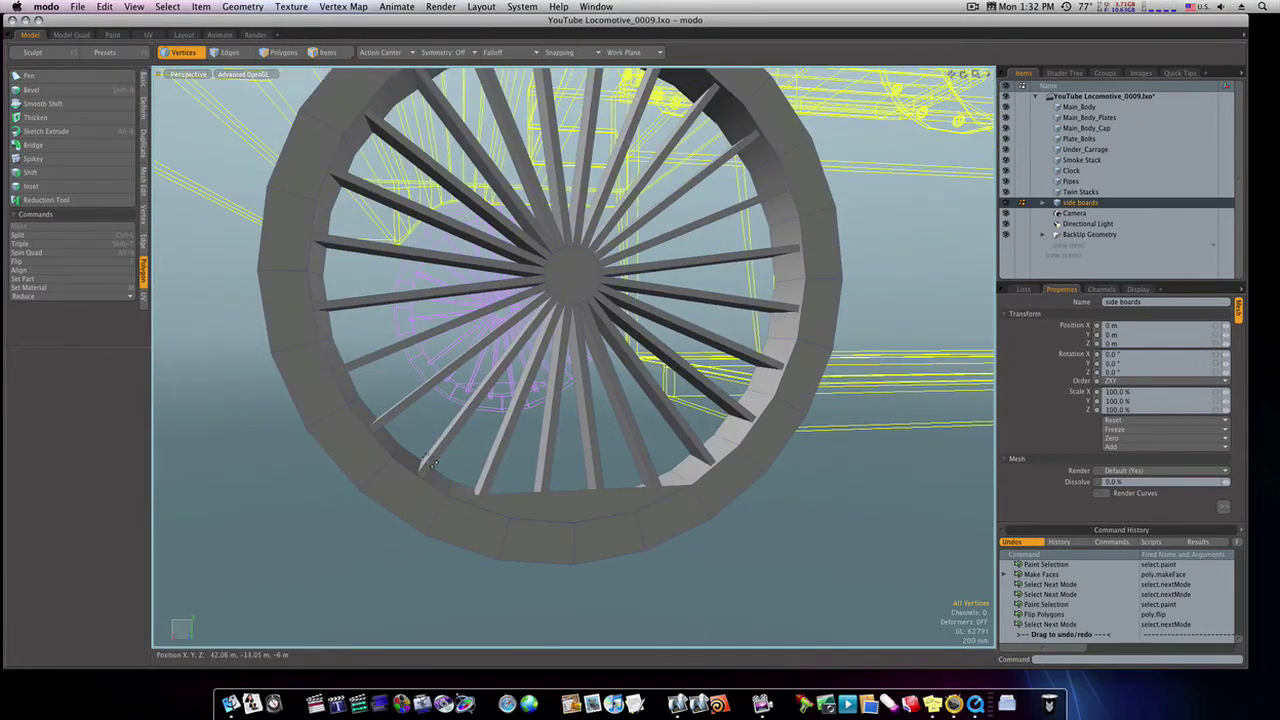
click(394, 460)
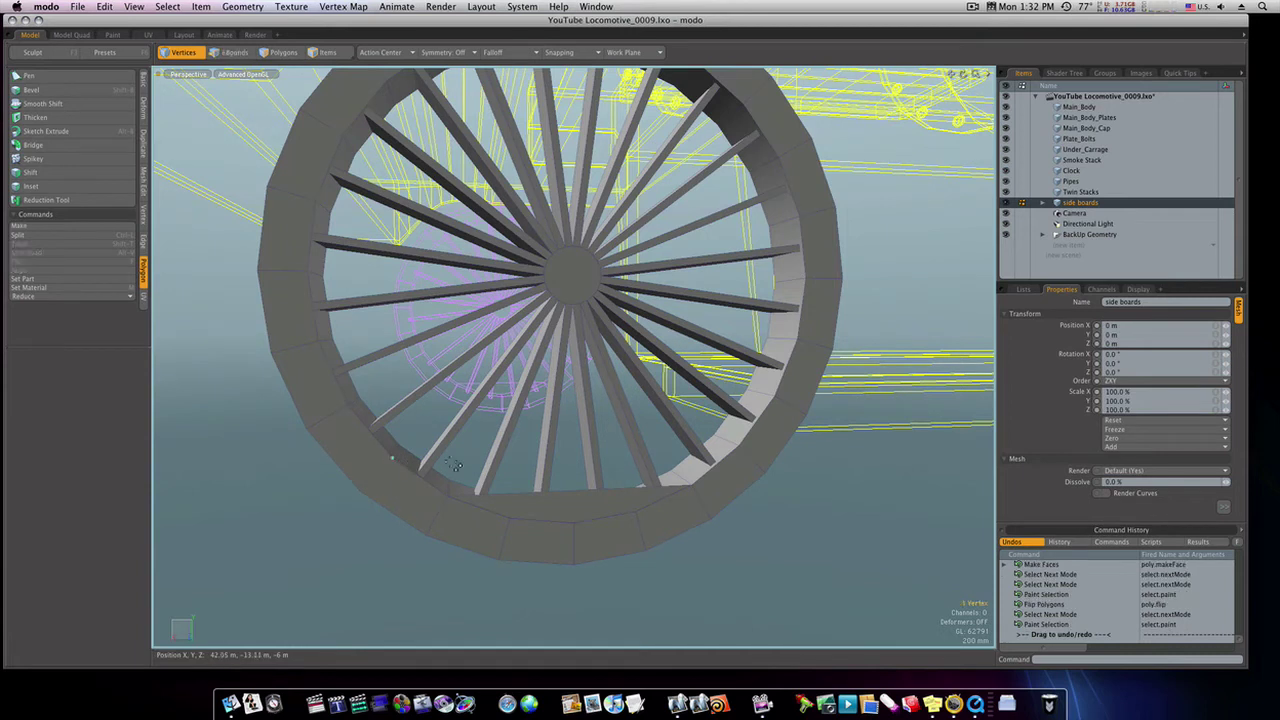
shift+click(739, 446)
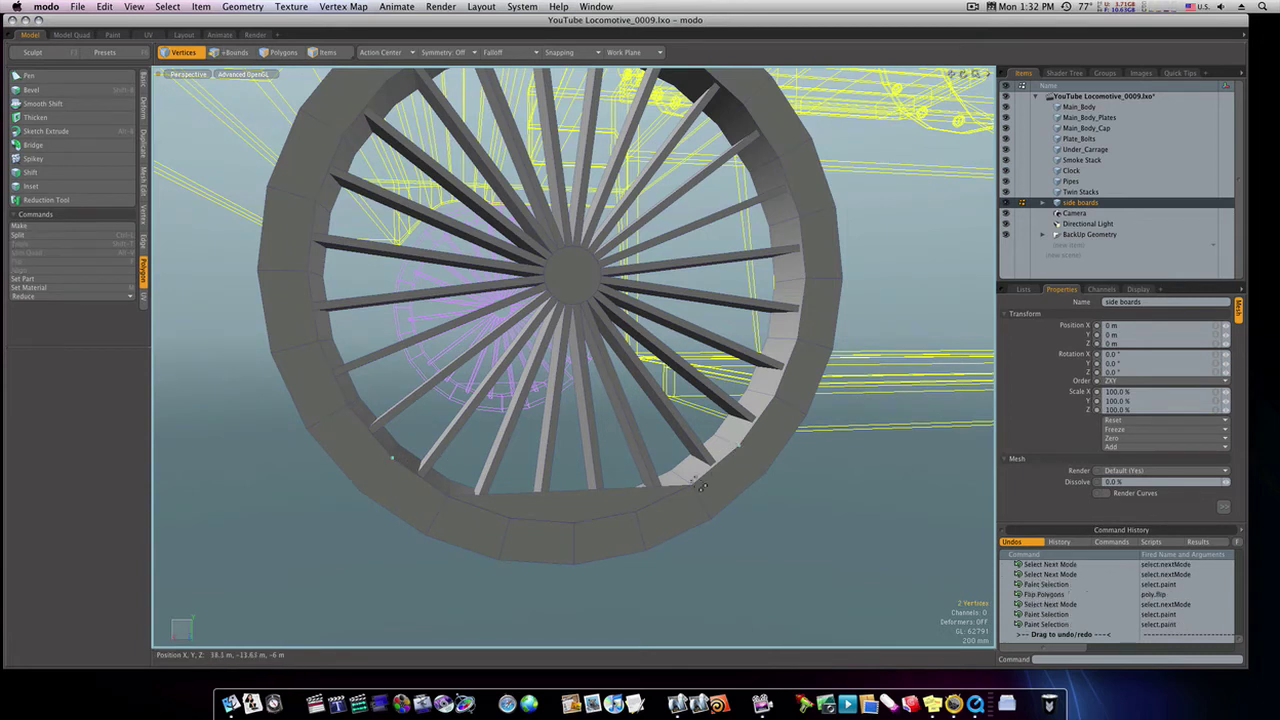
shift+click(692, 485)
shift+click(450, 502)
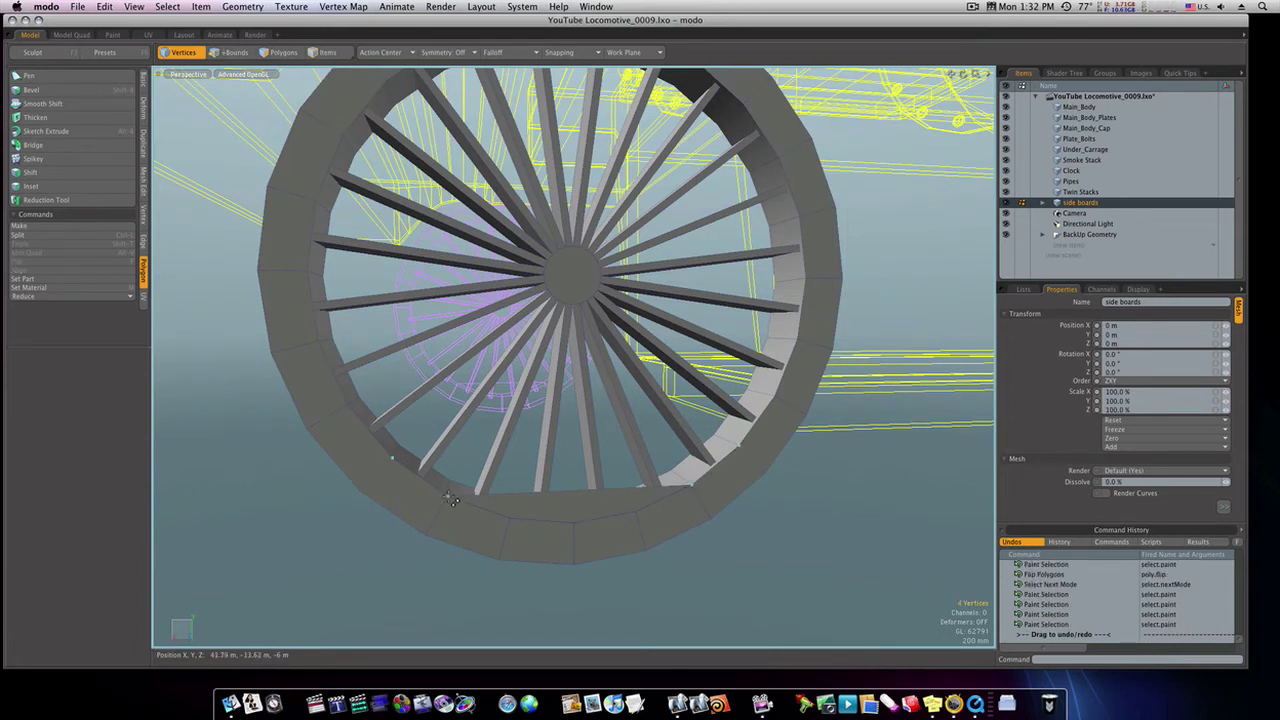
key(p)
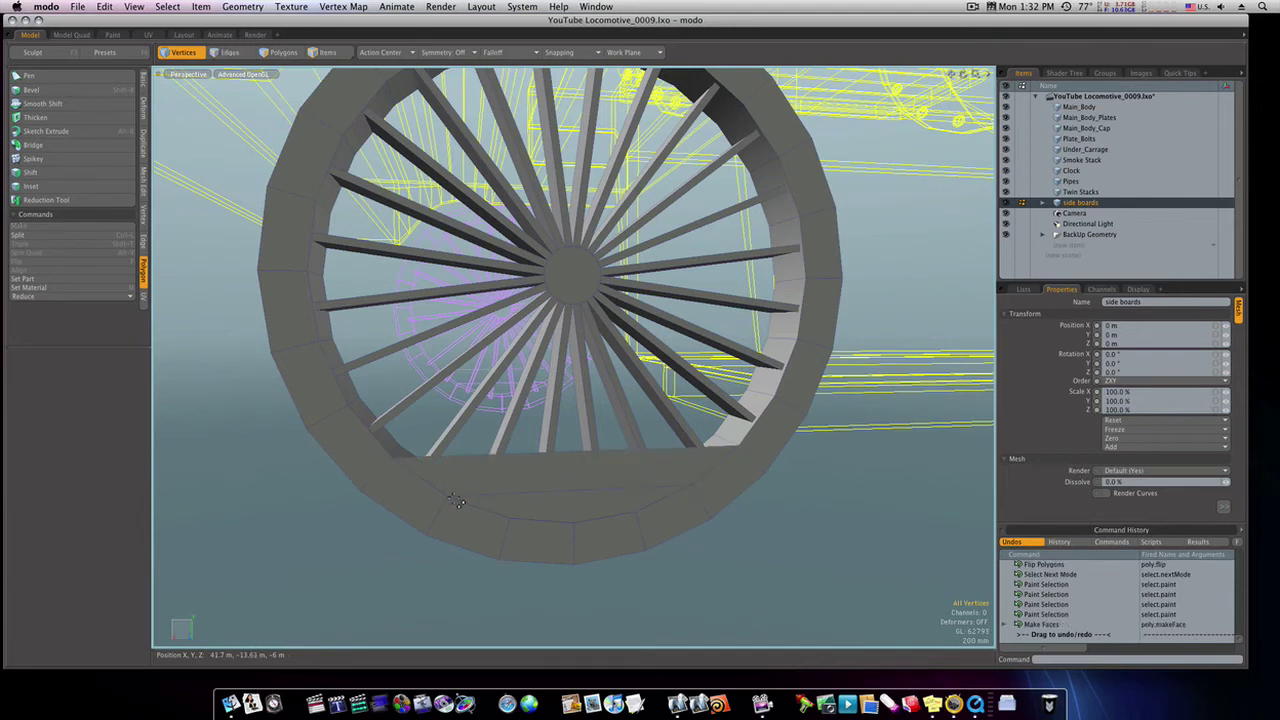
Select all connected polygons of the wheel's rim, hub and spokes.
key(space)
scroll(504, 527, down, 5)
alt+drag(569, 495, 818, 505)
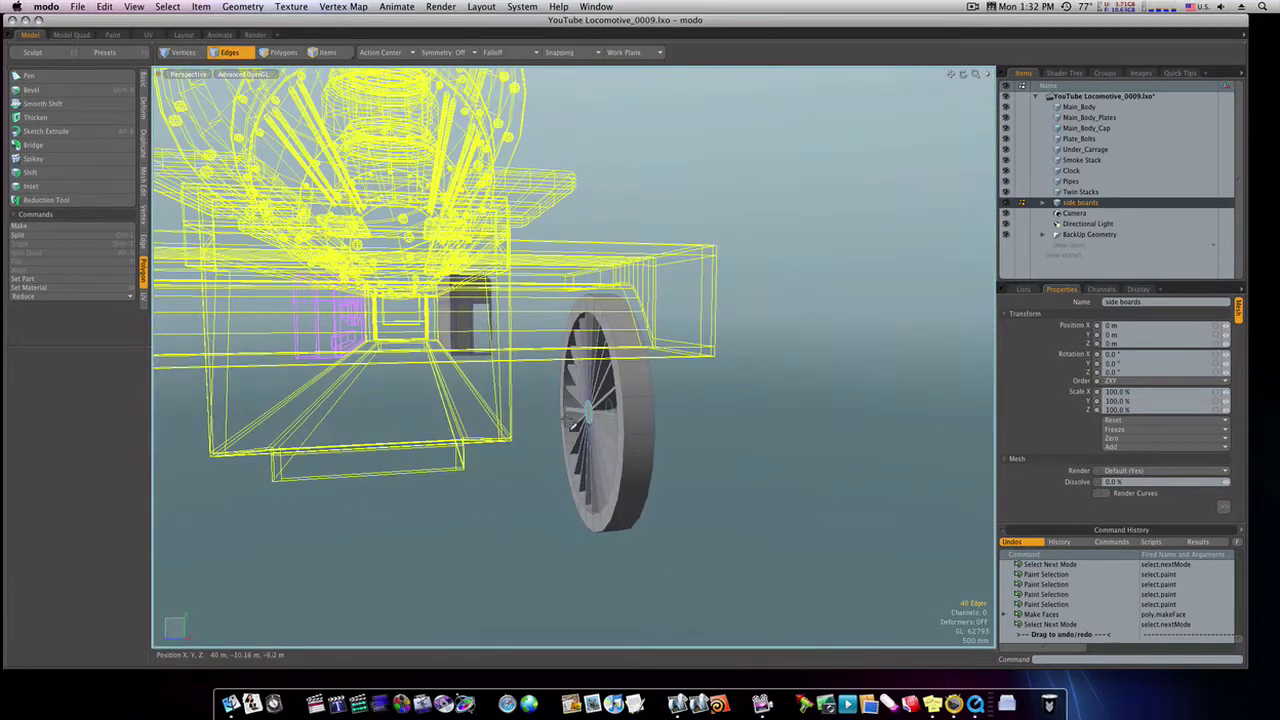
alt+drag(614, 393, 450, 416)
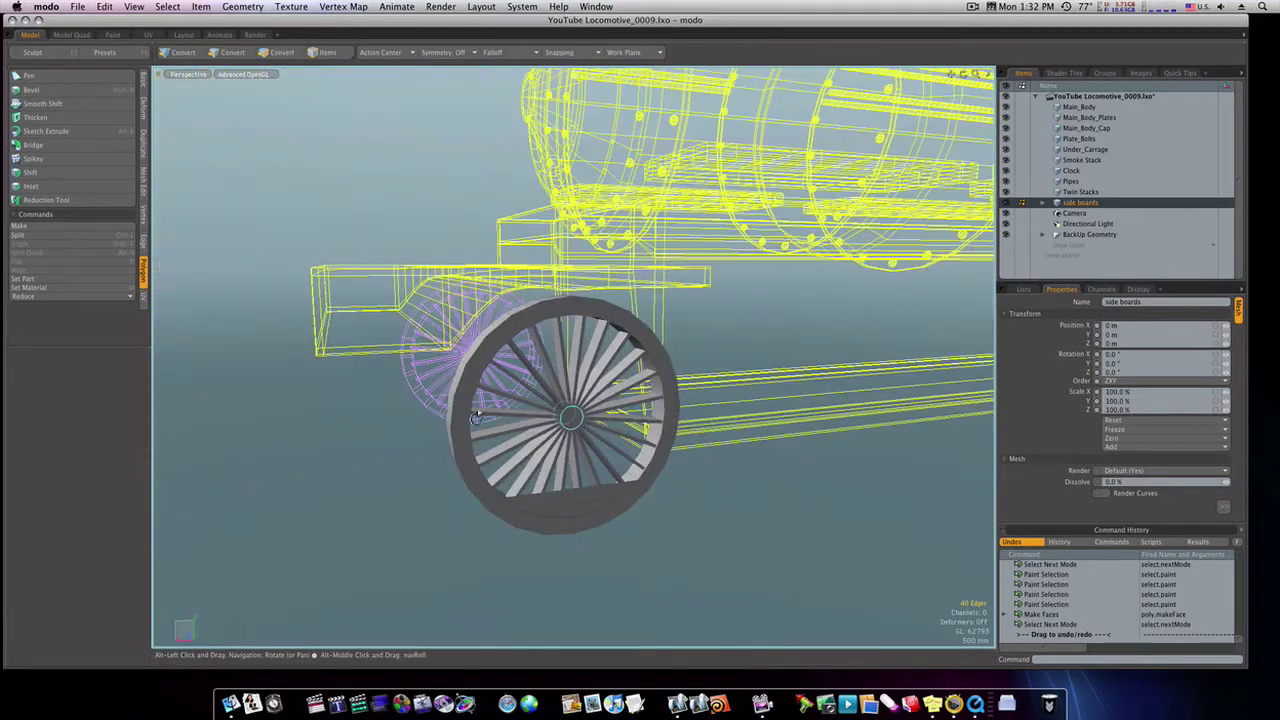
ctrl+alt+drag(588, 480, 560, 470)
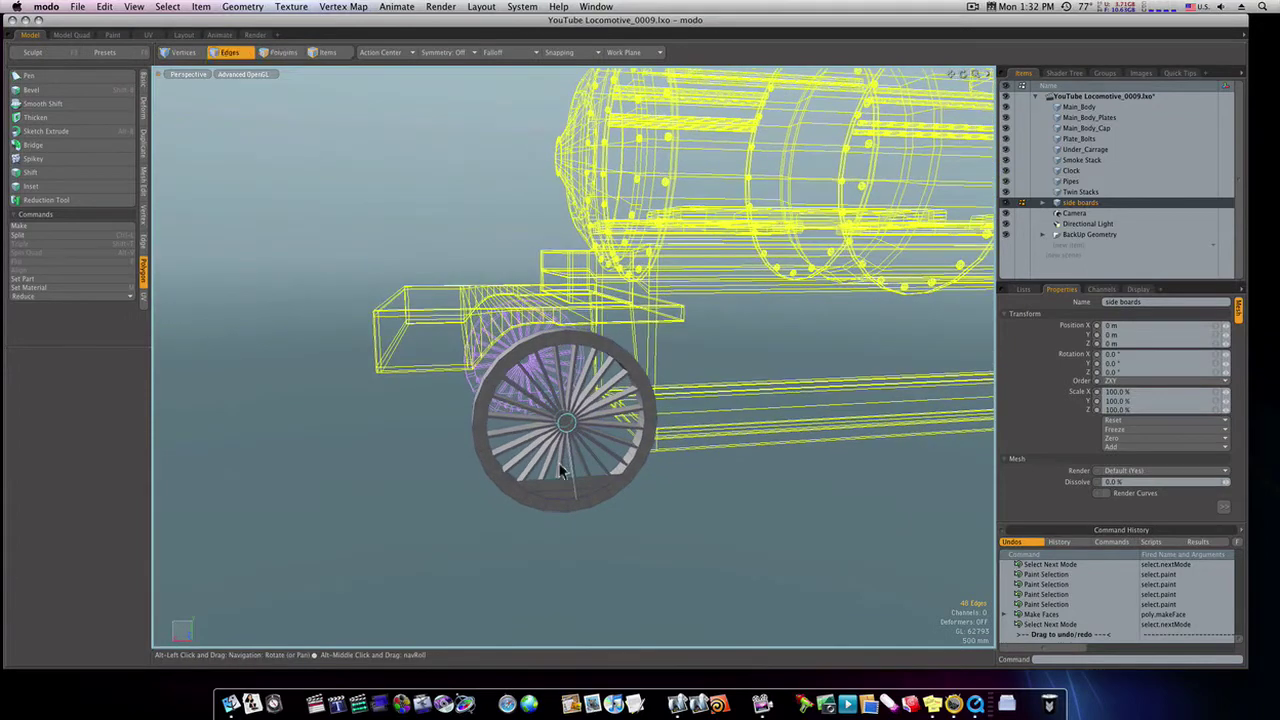
key(space)
key(space)
key(space)
key(space)
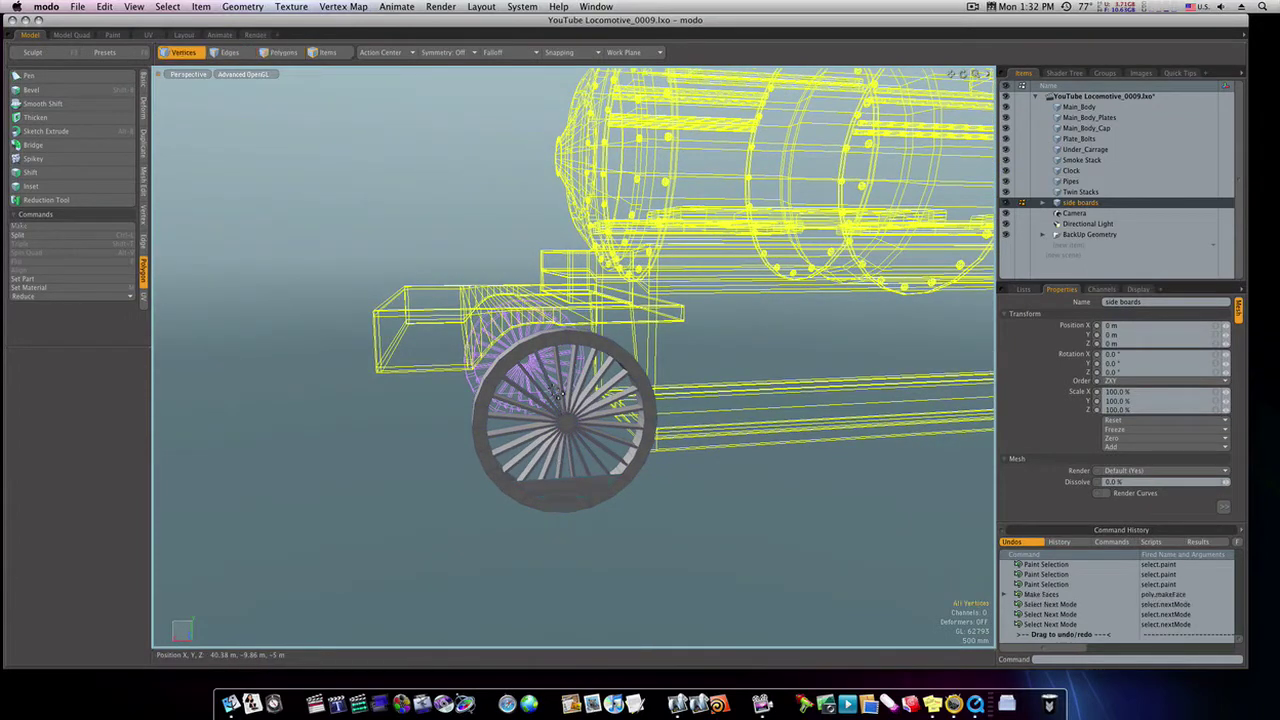
double_click(555, 338)
shift+double_click(565, 422)
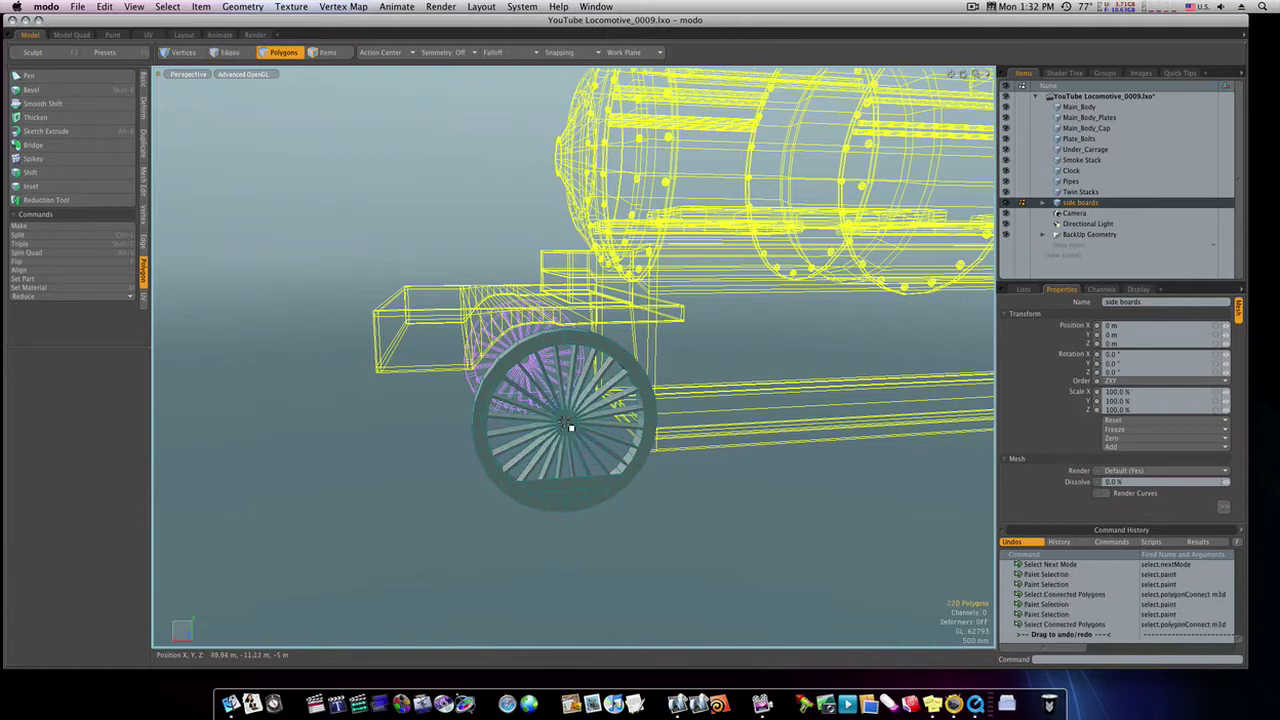
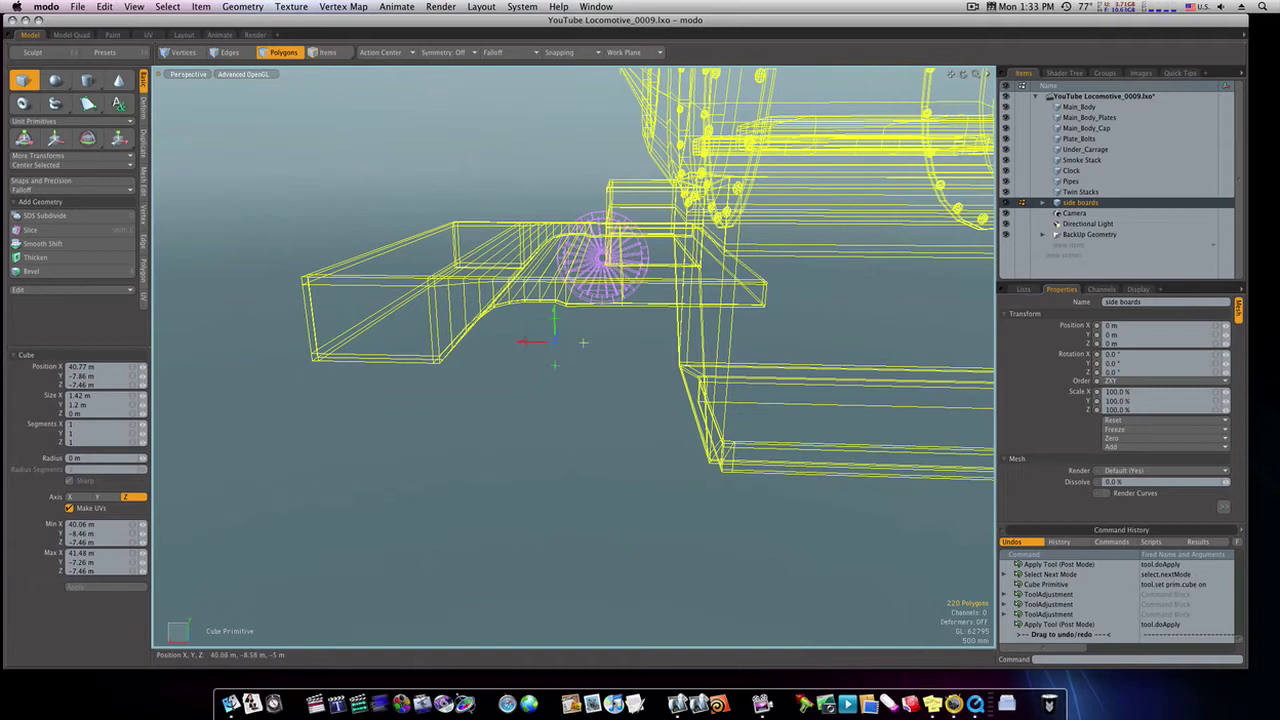
Give the flat cube below the front platform a size of about 2.2 × 1.2 × 1.08 m and shift it slightly toward the body.
drag(583, 342, 646, 329)
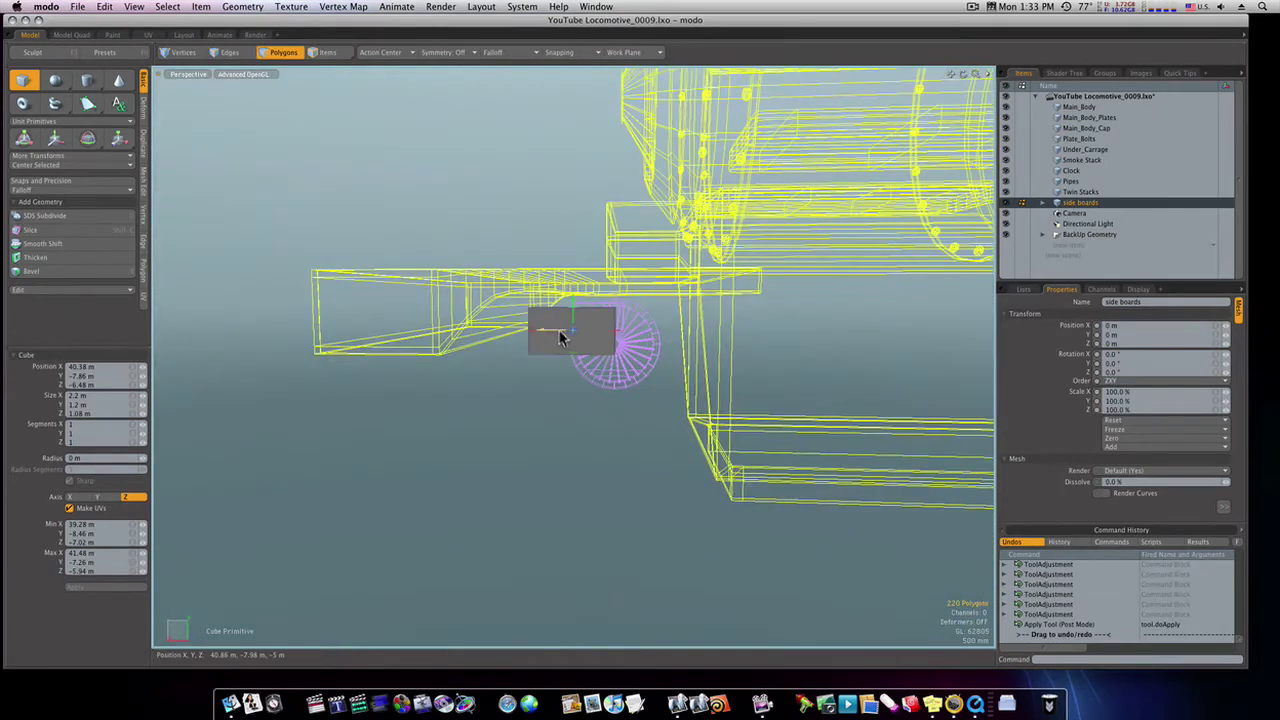
drag(545, 331, 573, 353)
key(space)
Select two polygons of the box and cut it with a loop slice of count 1 at 50%.
click(592, 343)
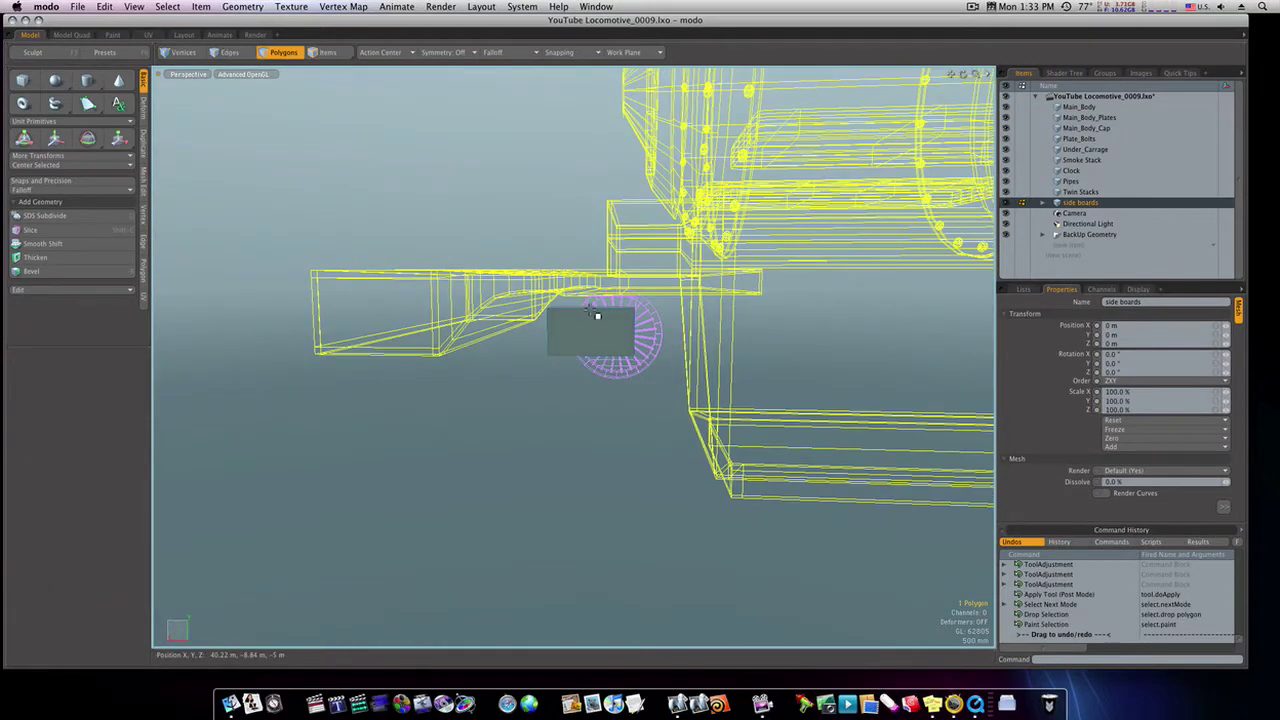
key(alt+c)
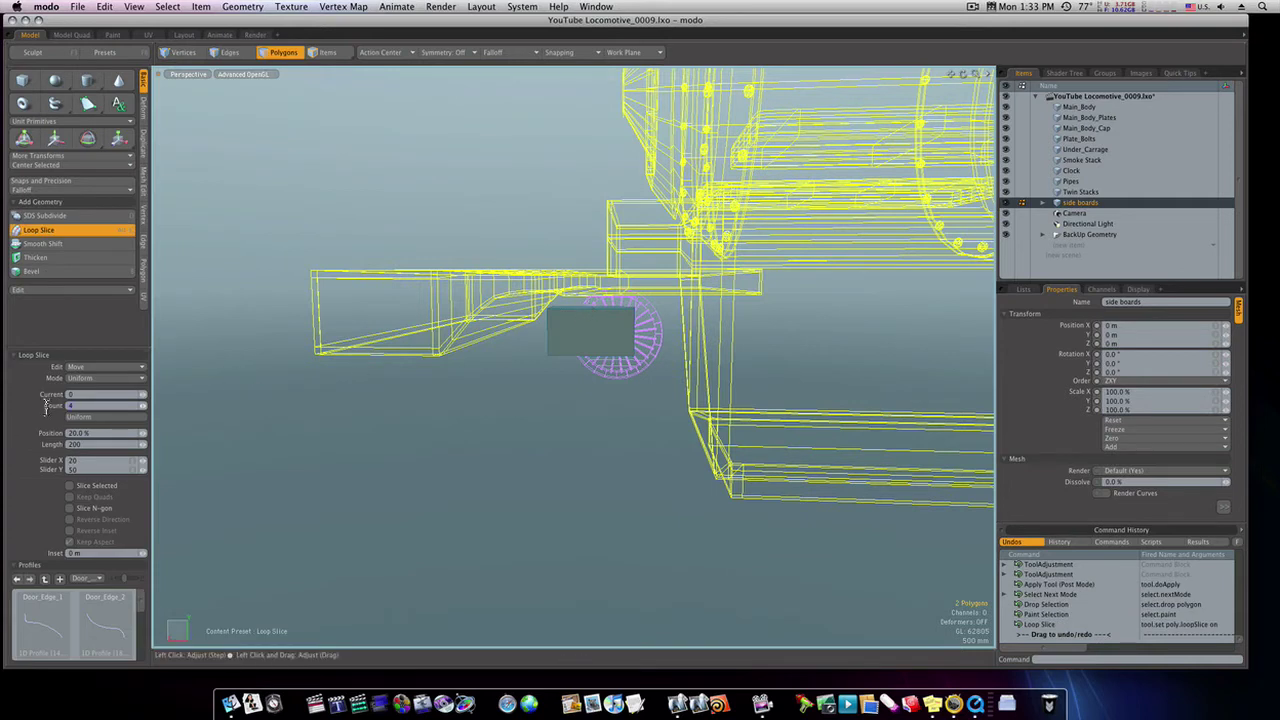
text(1)
key(Return)
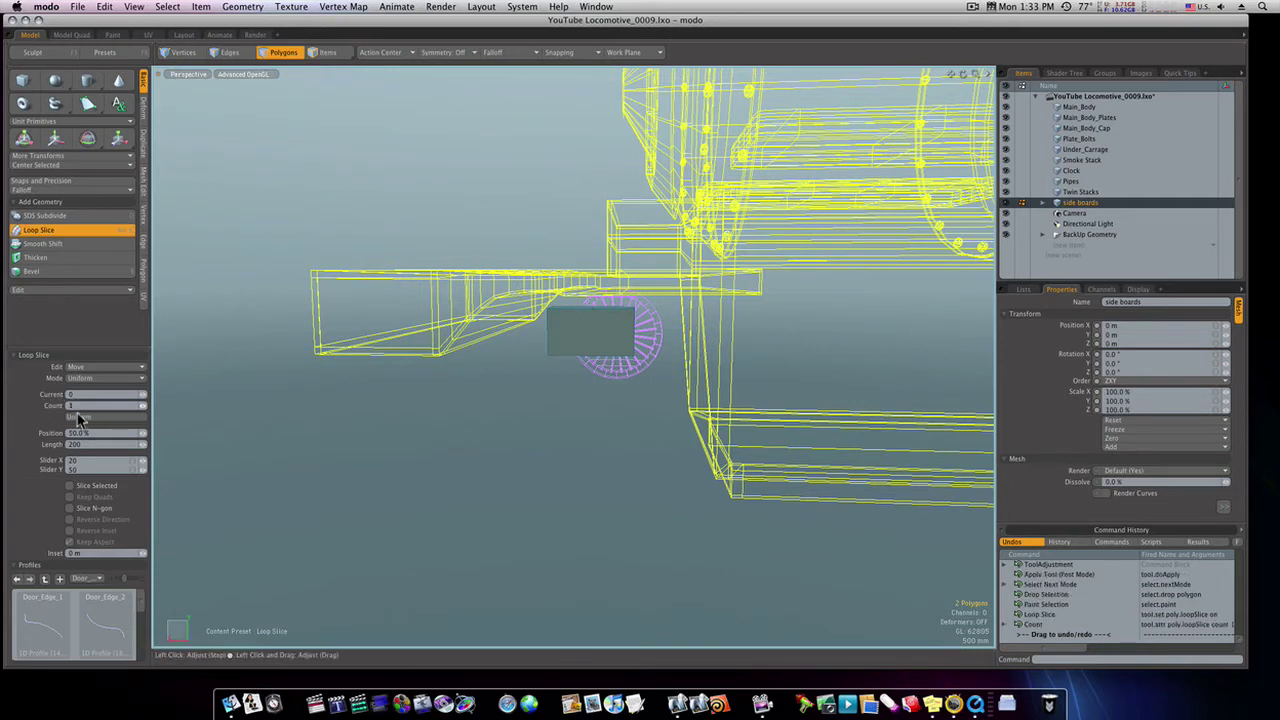
key(space)
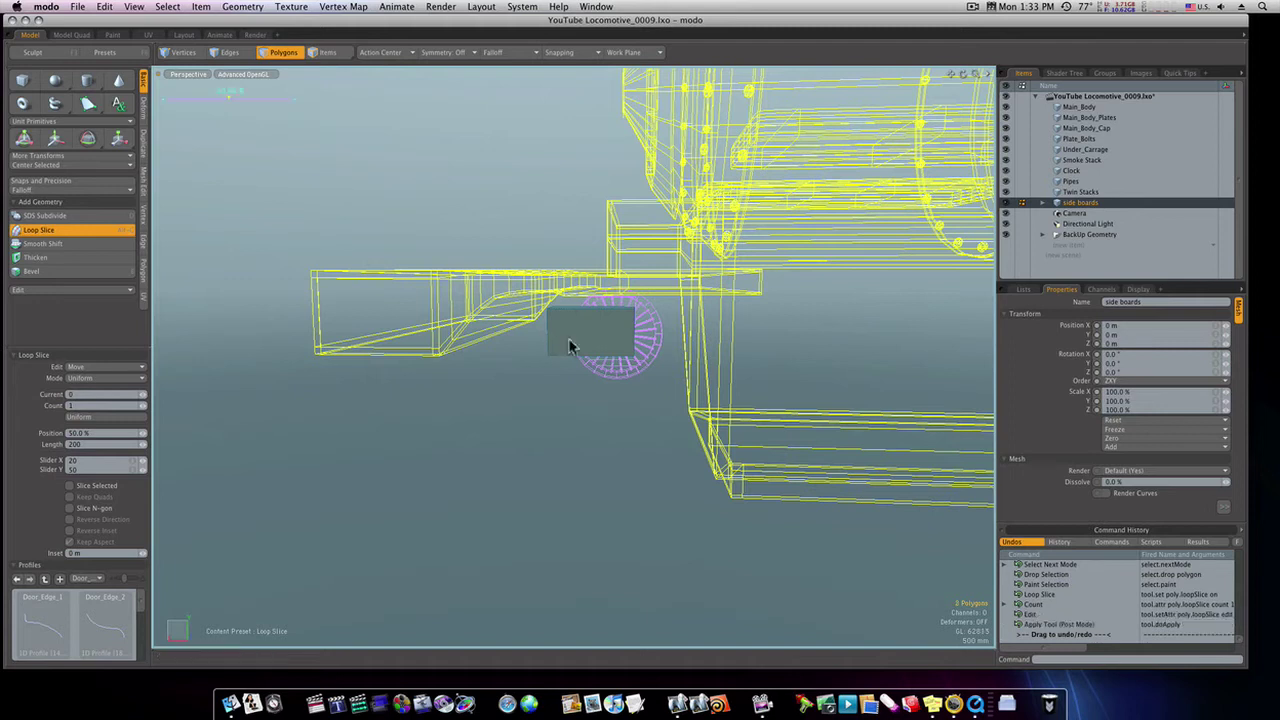
Bevel the box's two bottom polygons downward as one group and scale them in along X to taper the underside.
alt+drag(572, 340, 590, 355)
key(b)
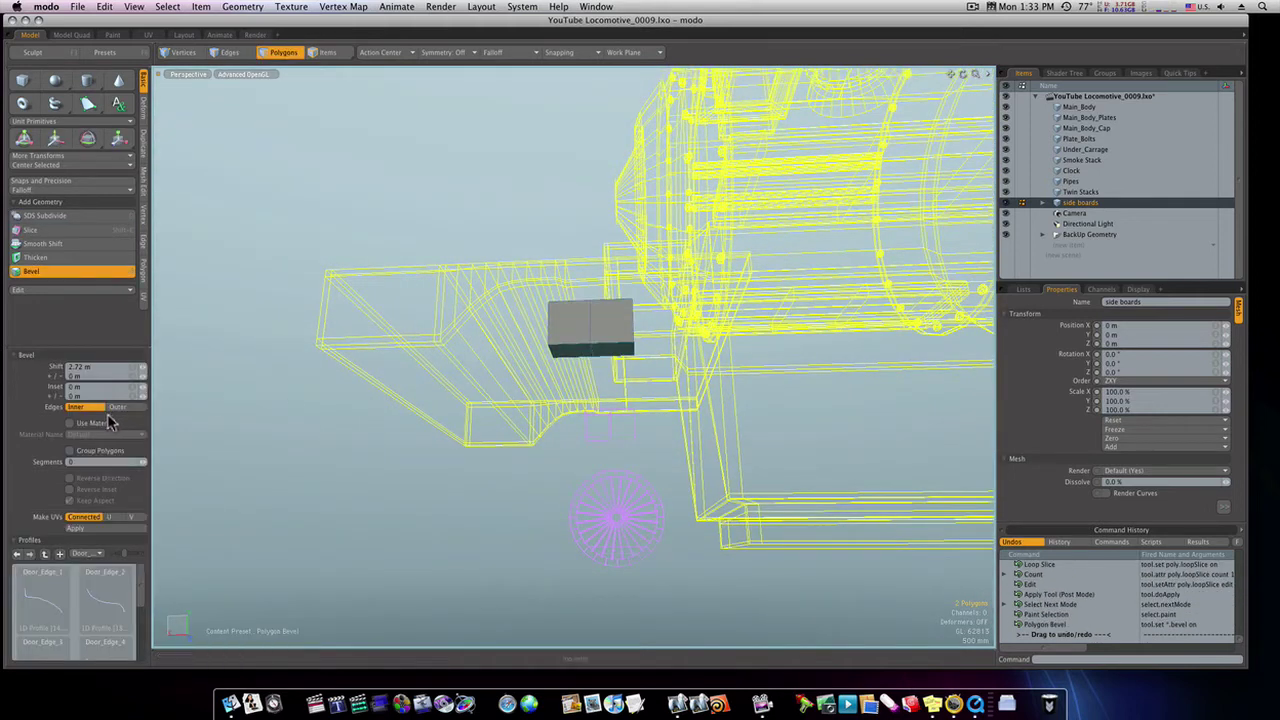
click(97, 455)
click(408, 452)
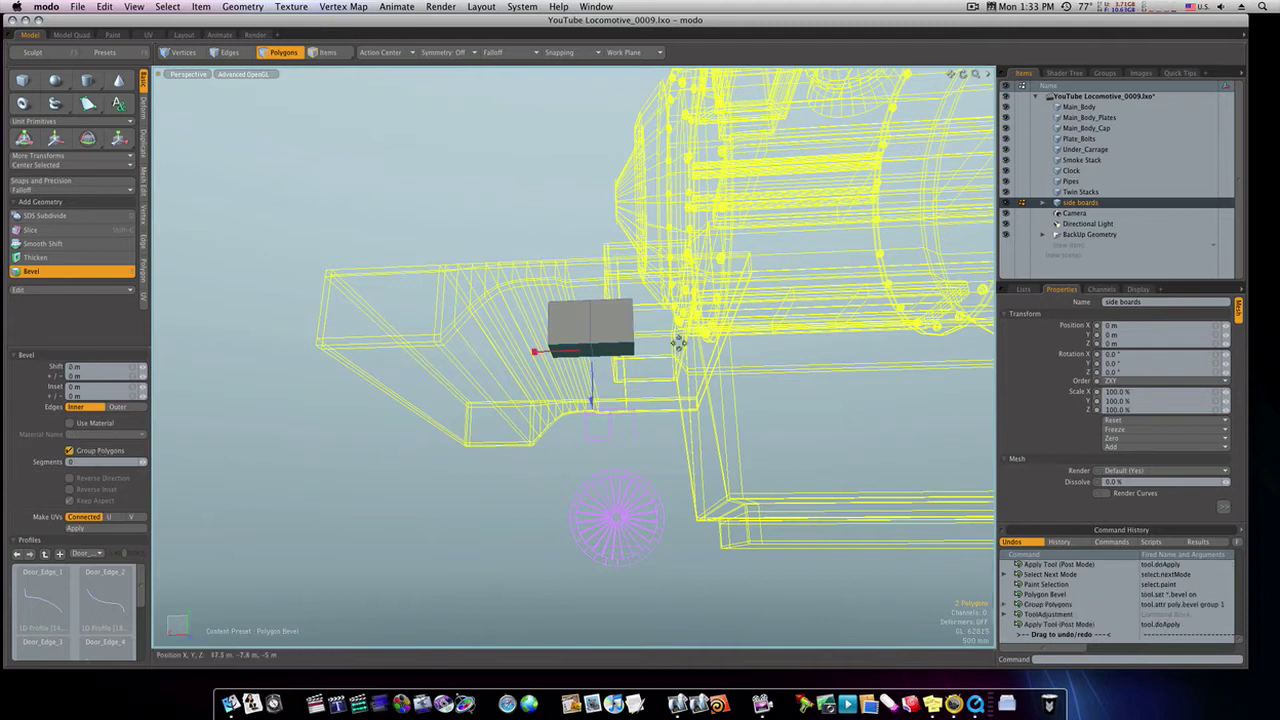
drag(585, 400, 509, 472)
key(r)
key(space)
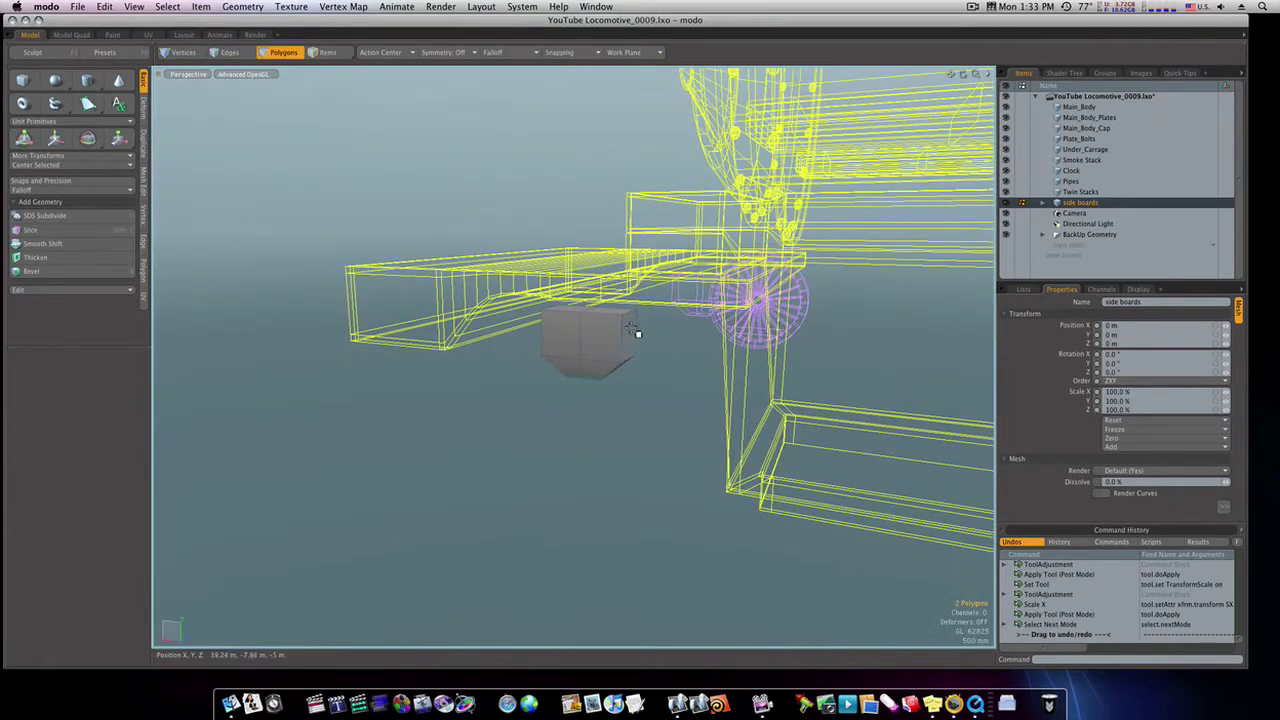
Select the upright polygons at both ends of the box and bevel them outward 380 mm.
click(620, 334)
alt+drag(620, 334, 738, 326)
shift+click(558, 327)
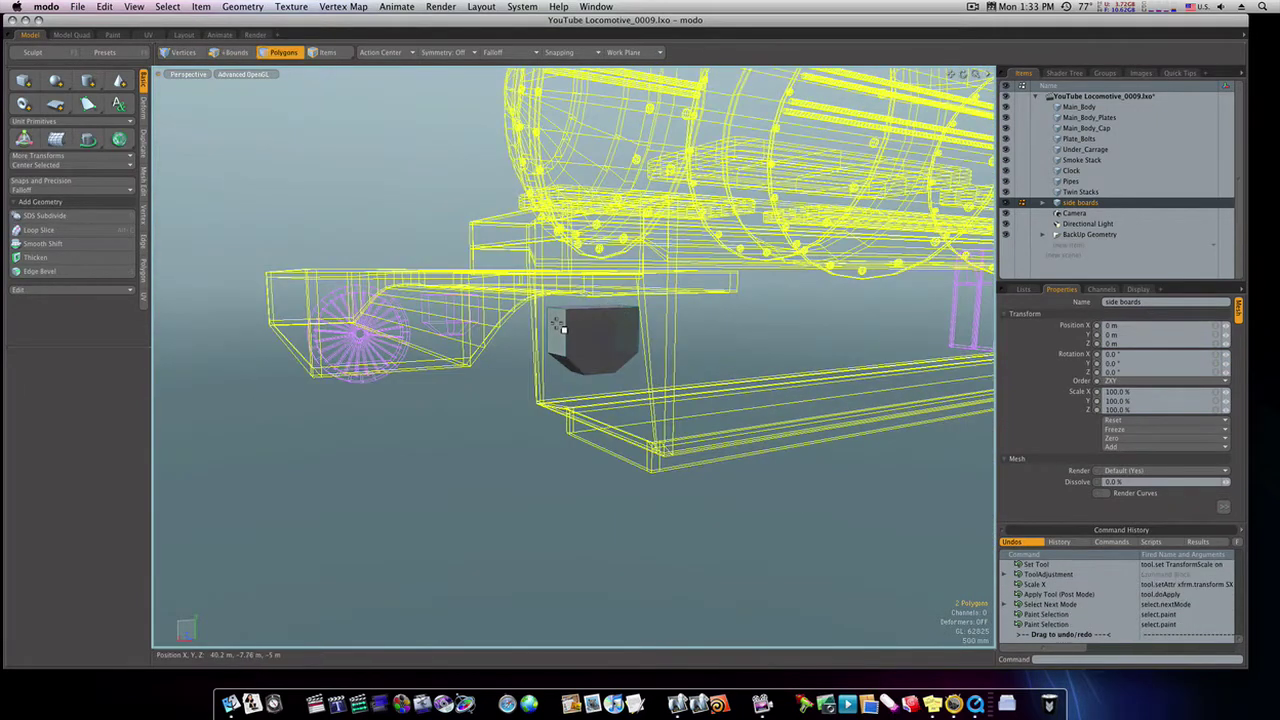
key(b)
click(566, 340)
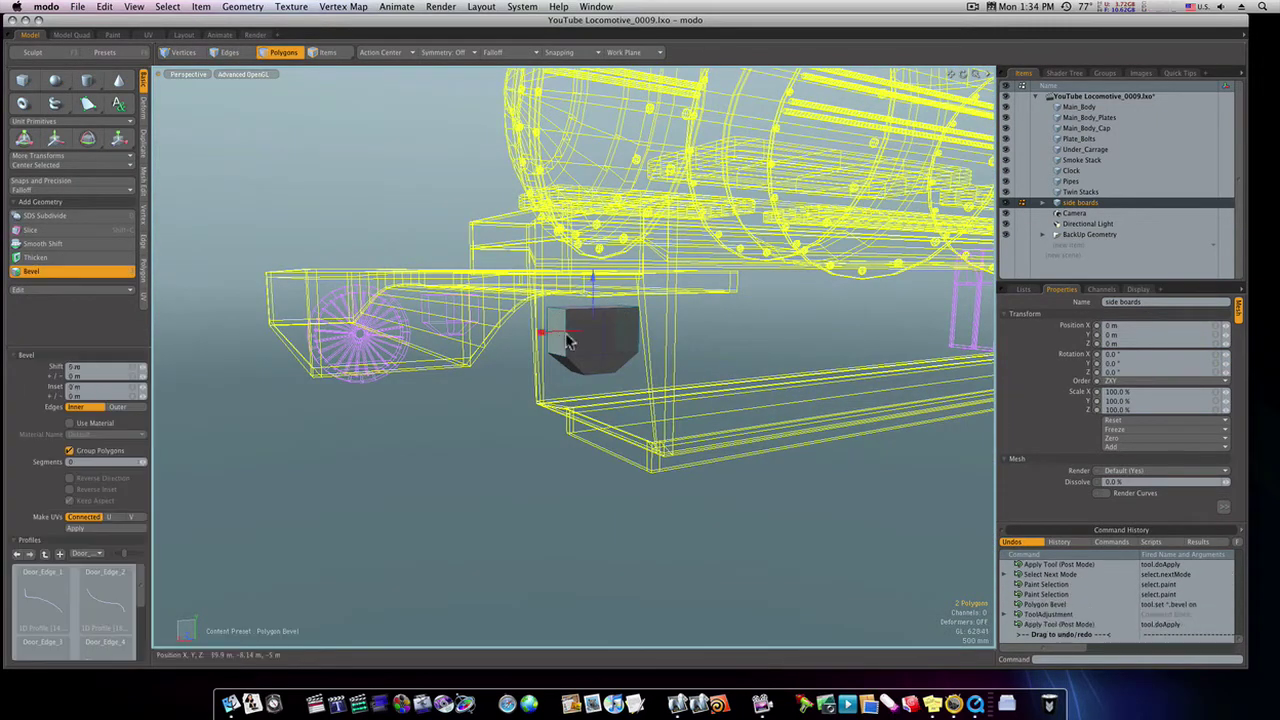
drag(597, 314, 593, 262)
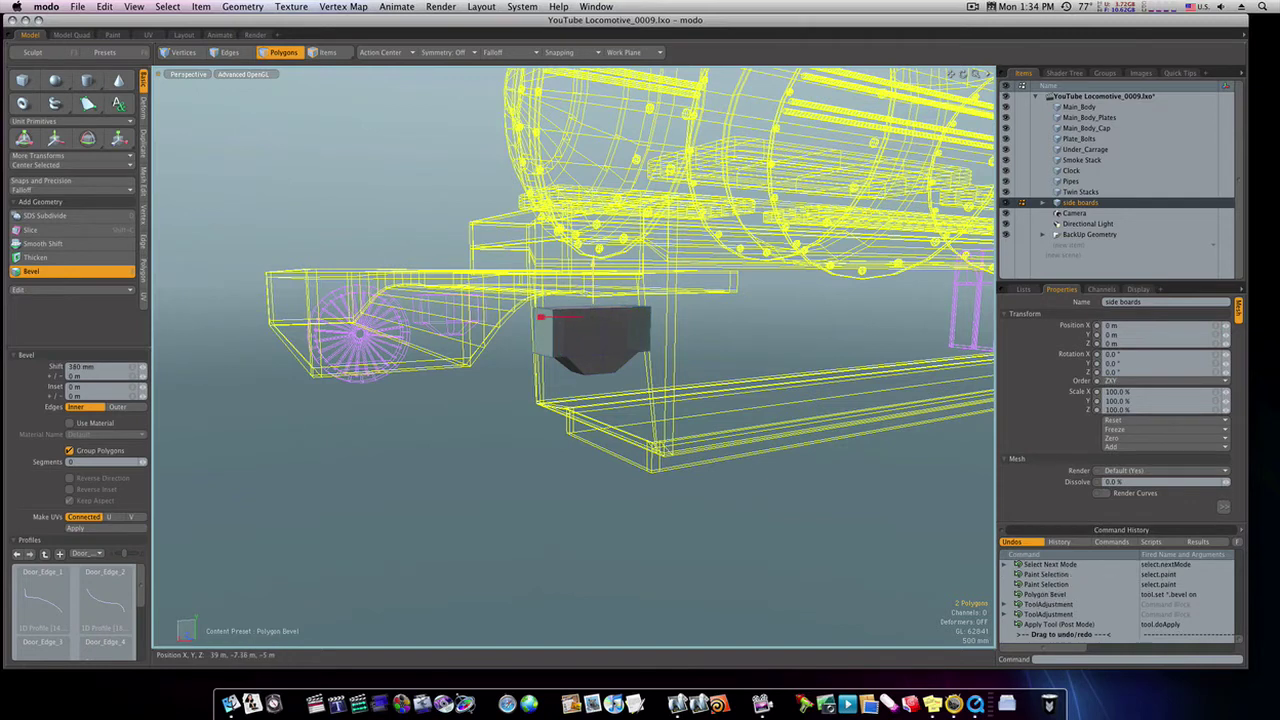
Select the upper outer edges at both ends of the block and move them up 300 mm.
key(space)
key(space)
key(space)
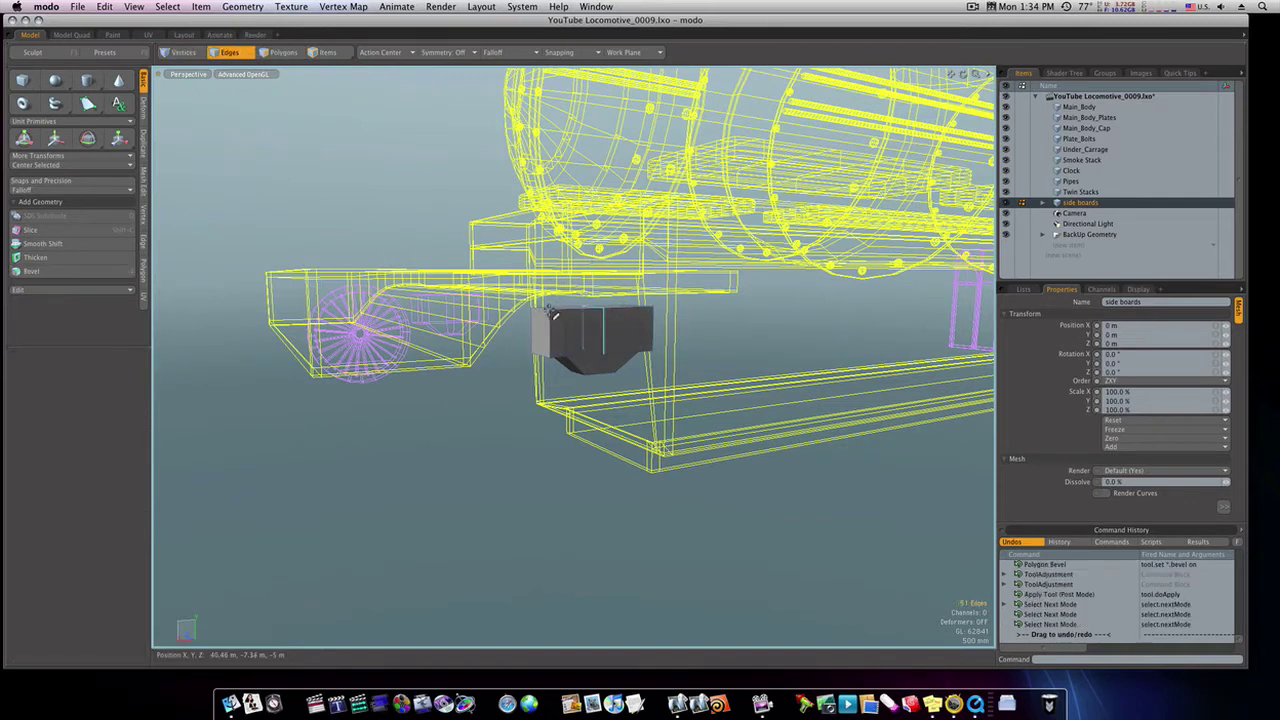
click(549, 314)
mouse_move(555, 315)
alt+mouse_down()
mouse_move(562, 328)
mouse_move(527, 304)
mouse_move(471, 306)
mouse_move(478, 295)
alt+mouse_up()
ctrl+click(547, 306)
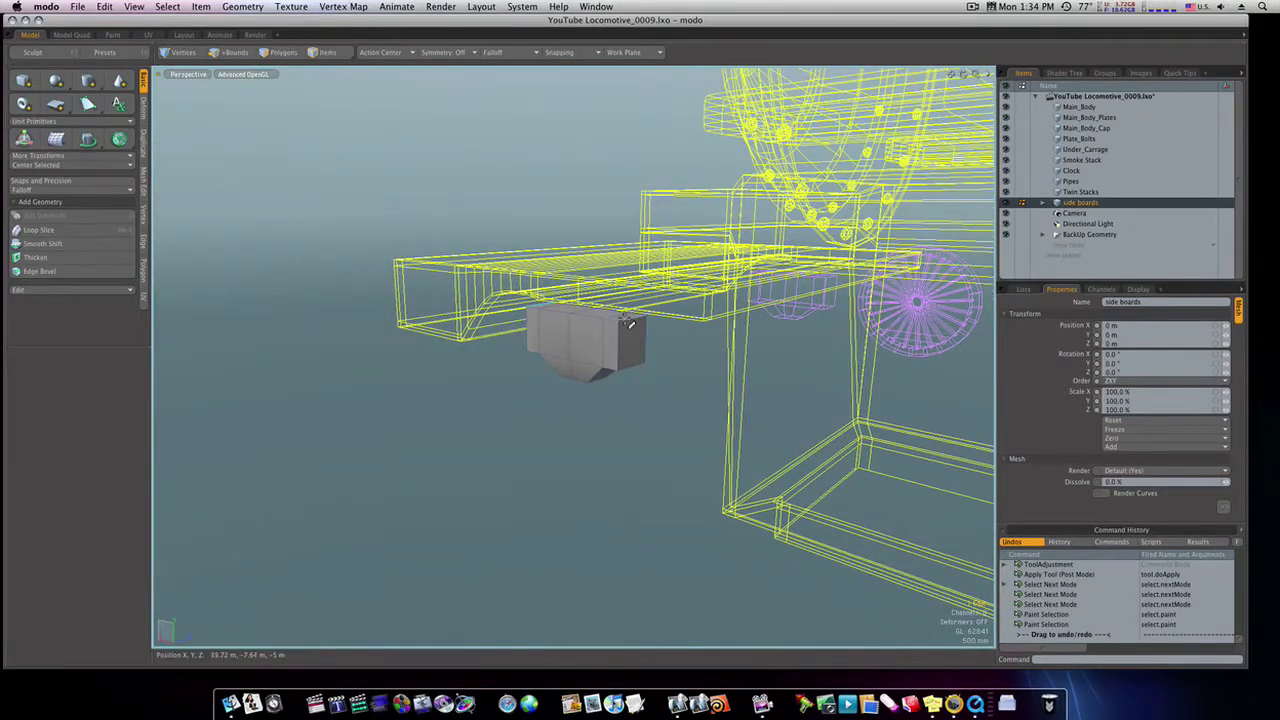
shift+click(626, 320)
key(w)
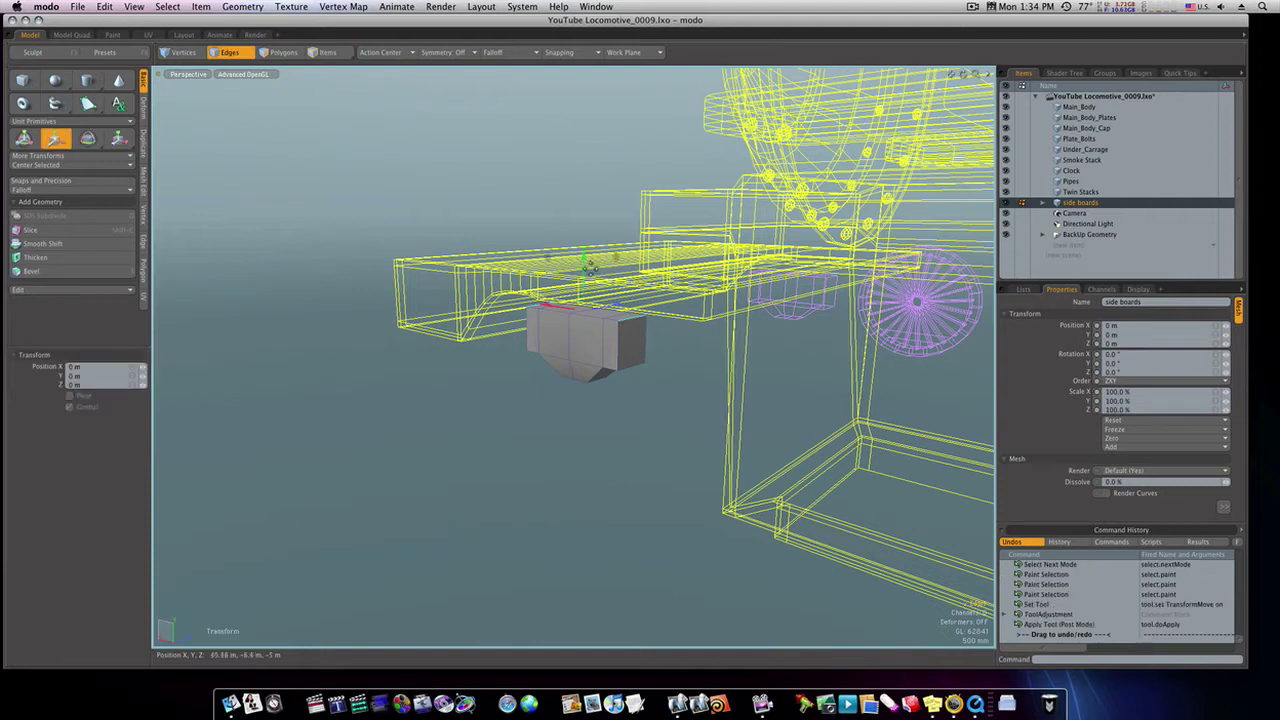
drag(587, 270, 587, 264)
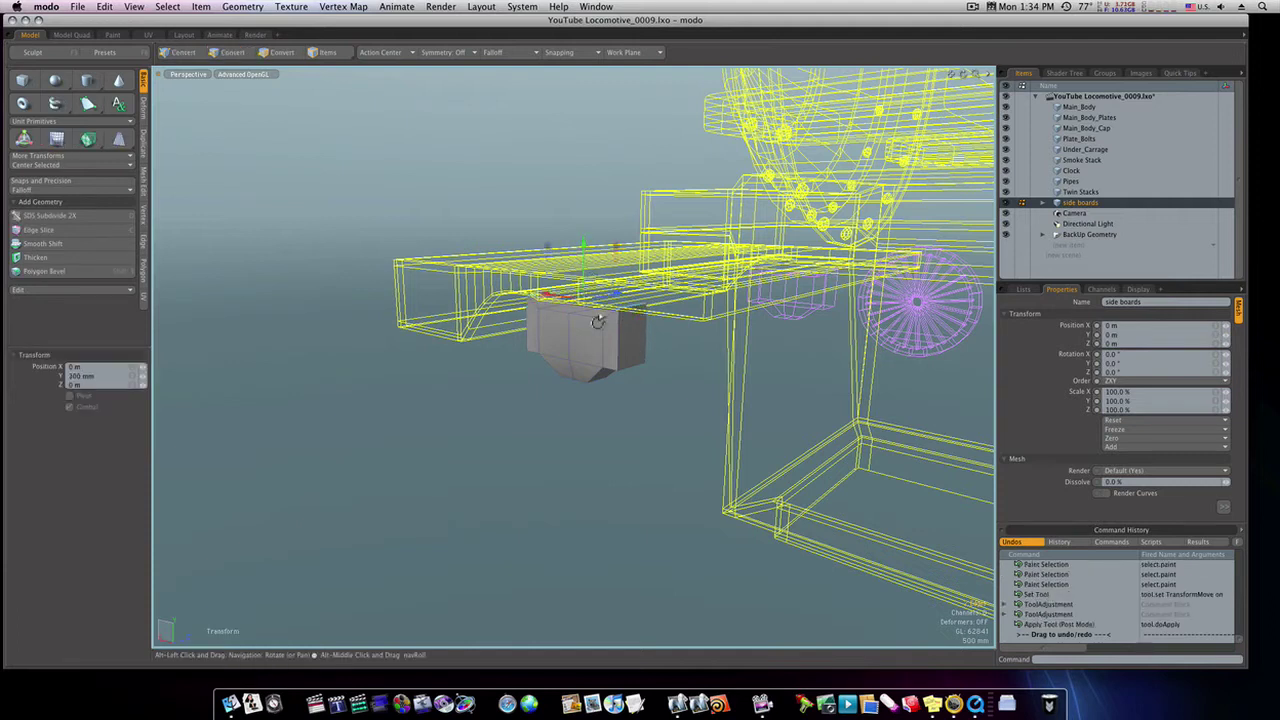
alt+drag(597, 321, 656, 316)
key(space)
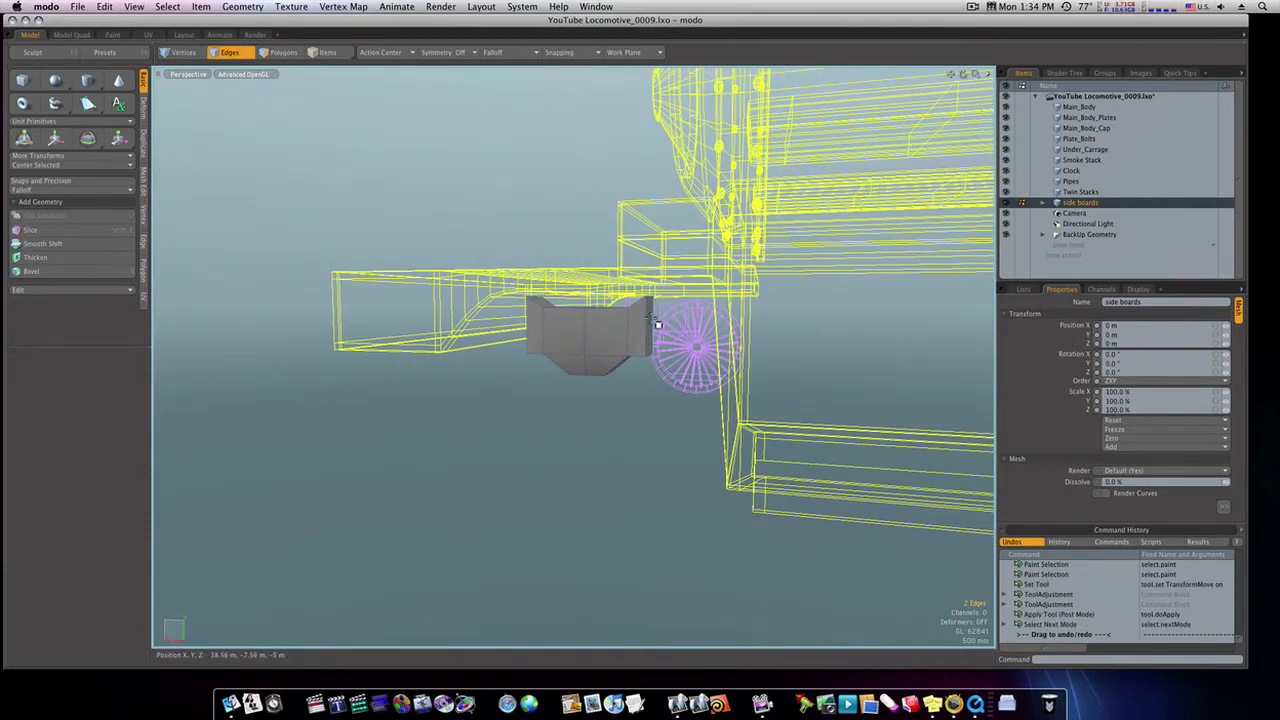
Select the two end polygons of the block and bevel them outward 220 mm.
key(space)
click(650, 319)
alt+drag(609, 351, 714, 350)
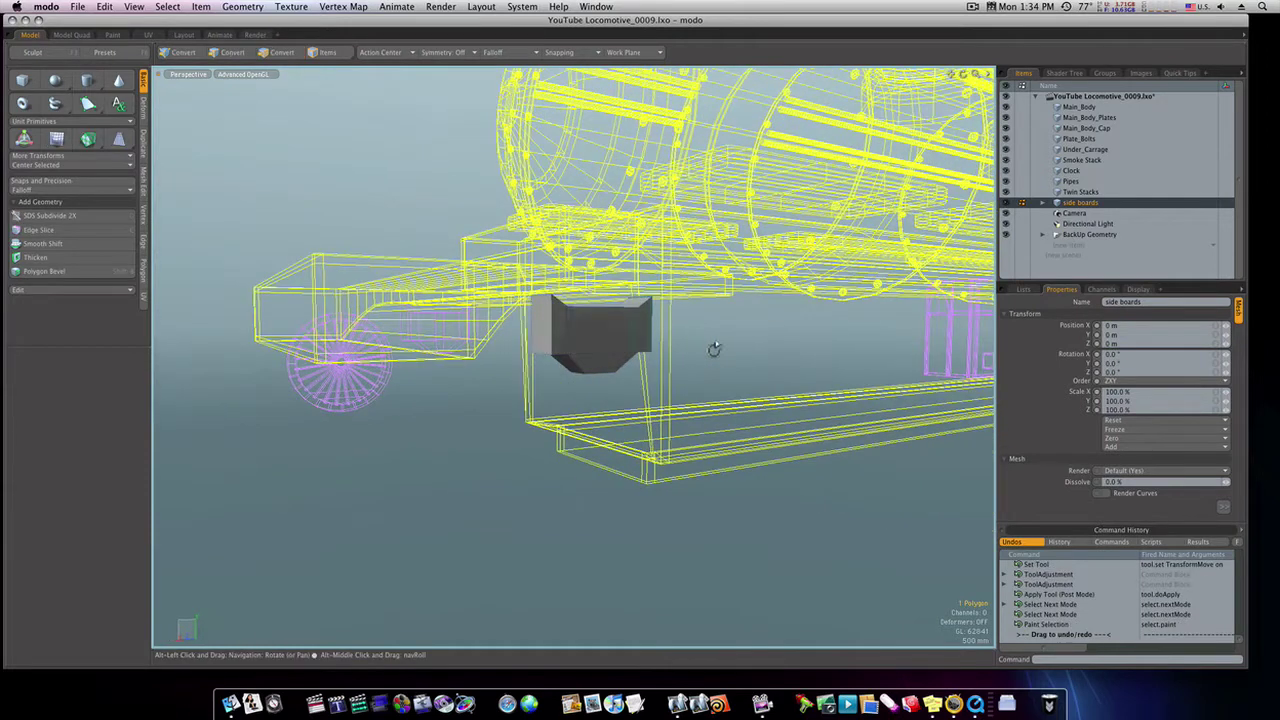
shift+click(537, 347)
key(b)
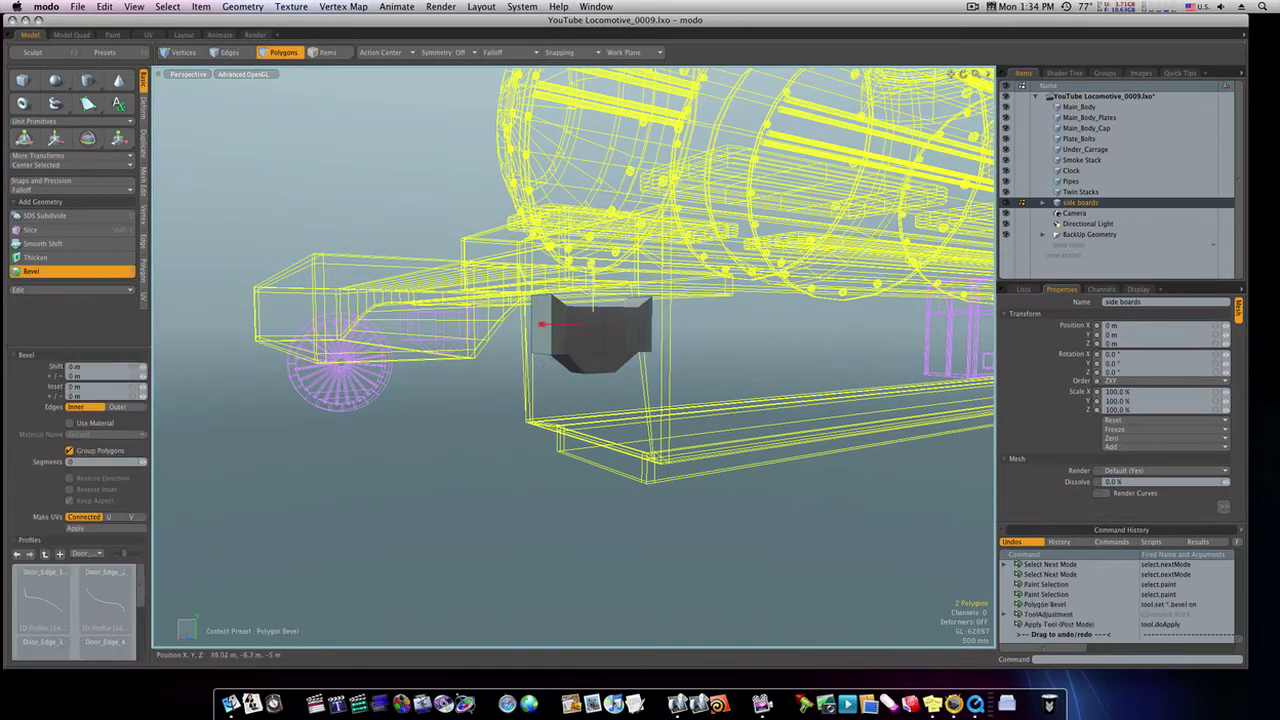
drag(593, 268, 593, 259)
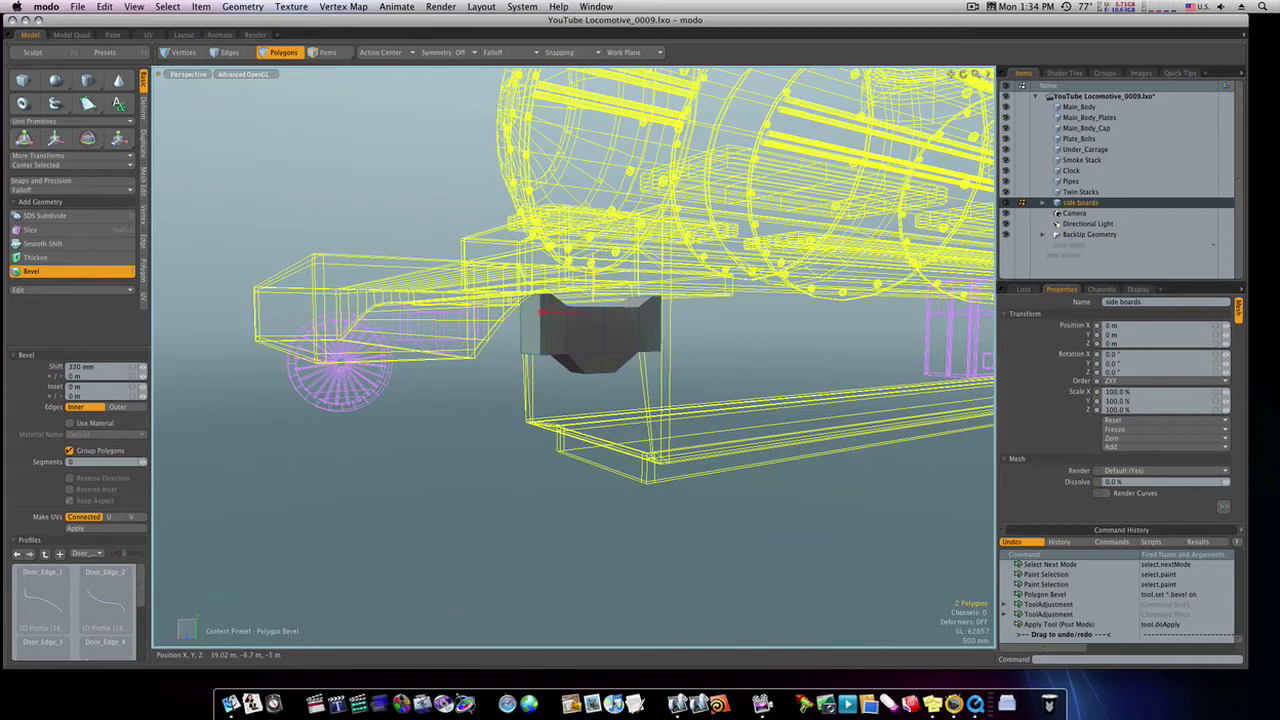
key(space)
Clear the selection and draw a 24-sided Y-axis cylinder over the block's middle, with radii of about 380 × 440 × 420 mm.
click(611, 506)
alt+drag(611, 506, 557, 518)
alt+drag(580, 461, 588, 490)
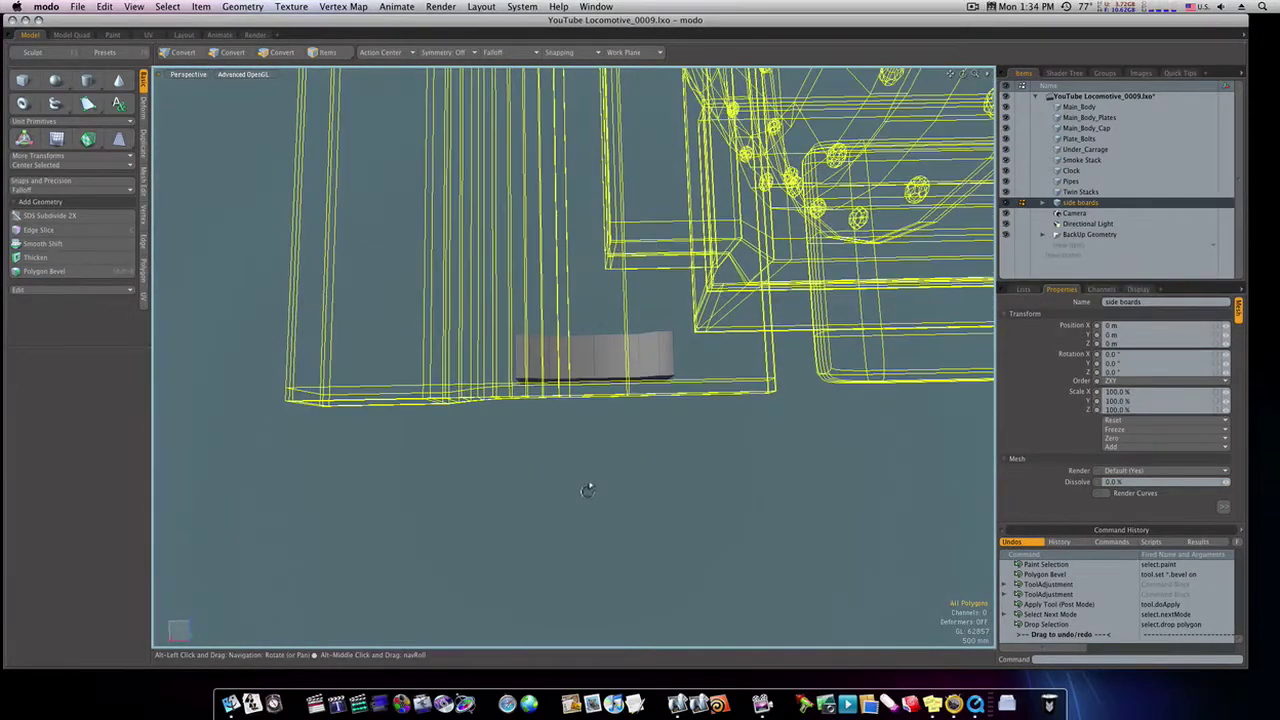
click(88, 82)
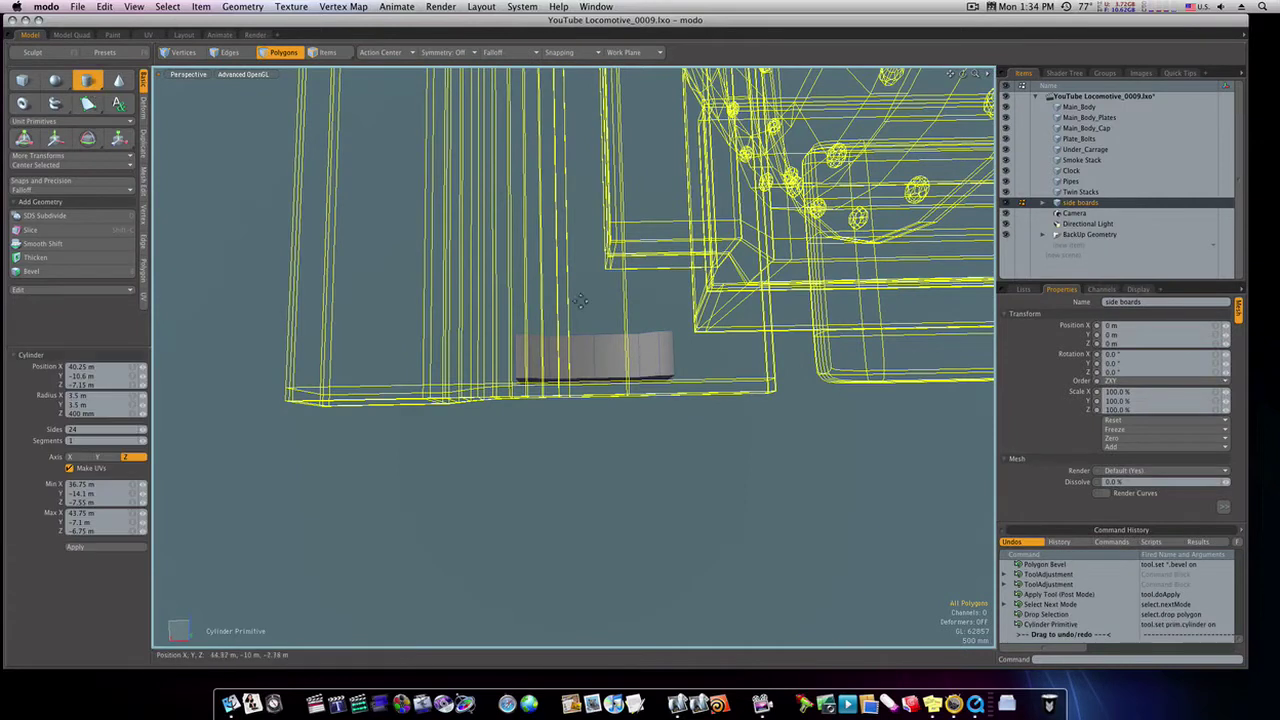
click(595, 355)
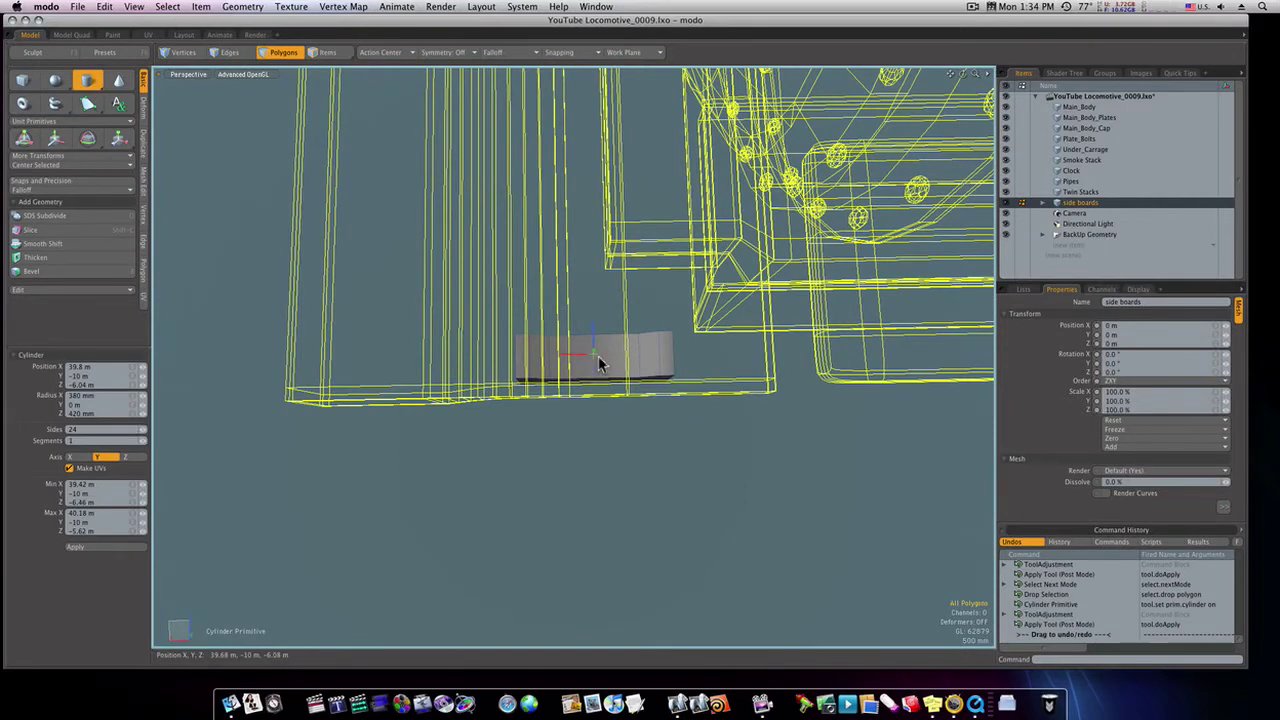
alt+drag(619, 366, 594, 345)
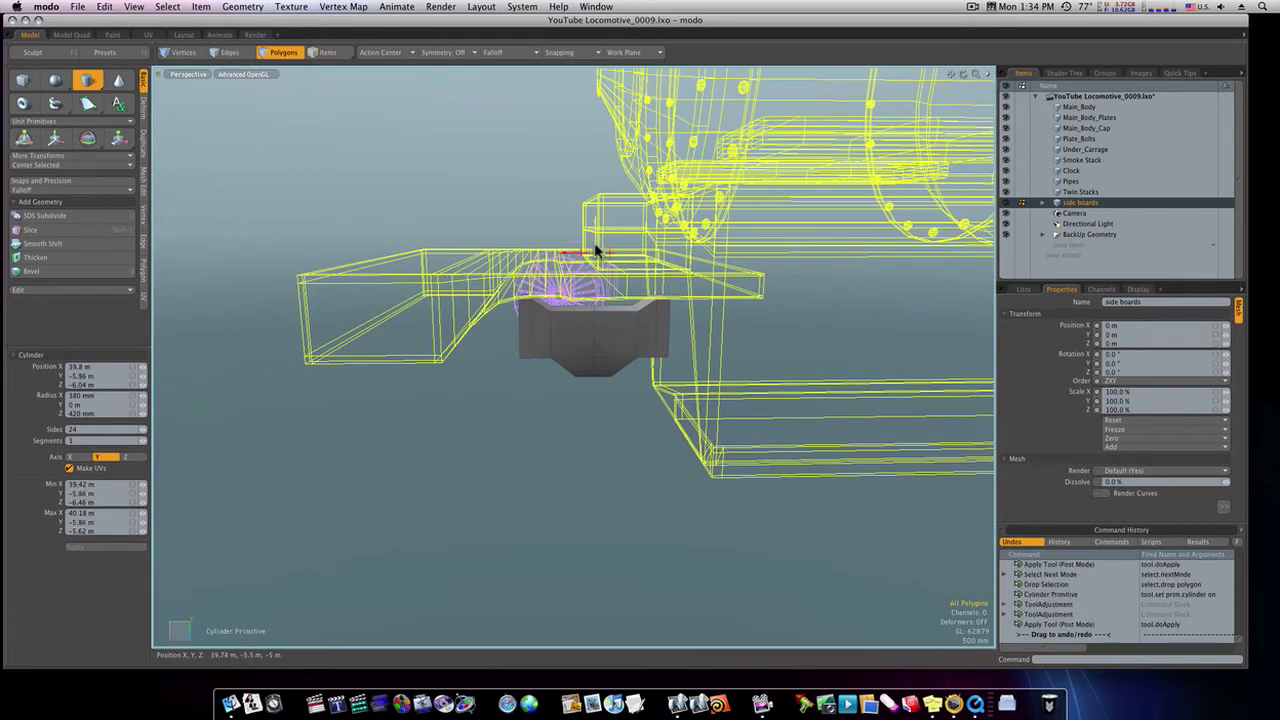
drag(595, 251, 597, 368)
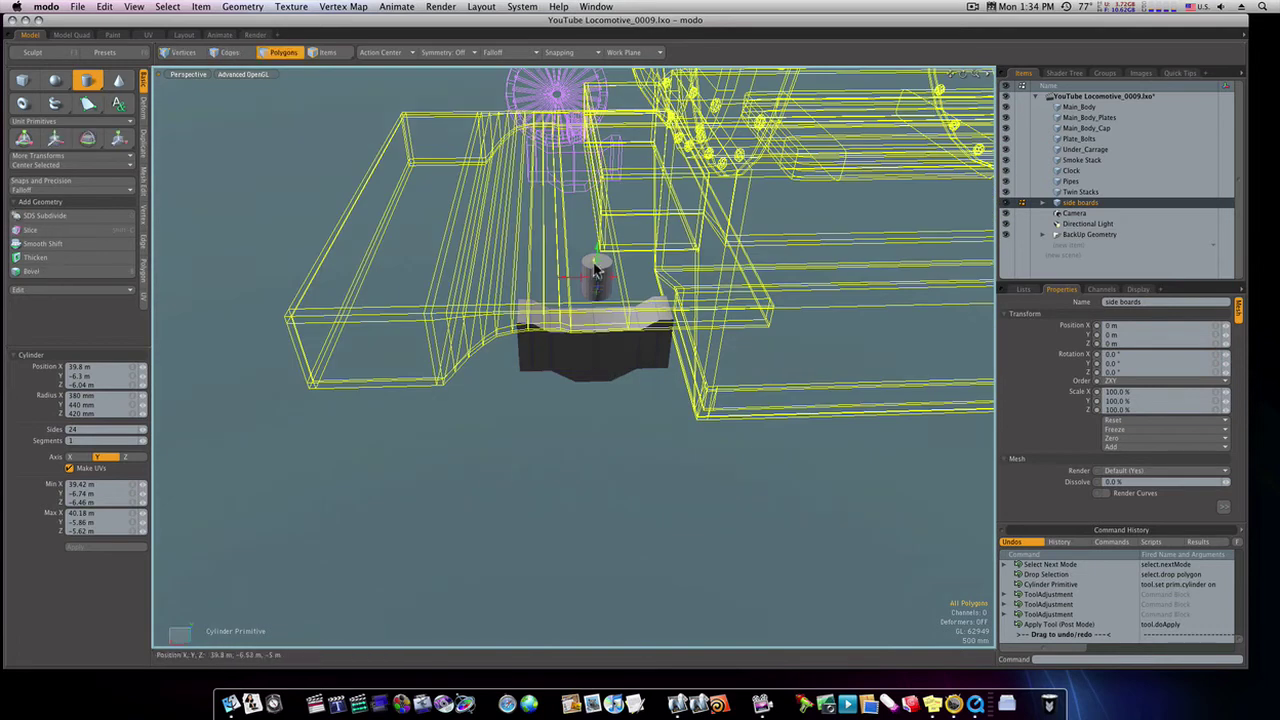
Stretch the cylinder to a Y radius of about 670 mm and place it on the block at about Y -7.11 m, Z -6.48 m.
drag(595, 267, 620, 405)
drag(596, 334, 578, 177)
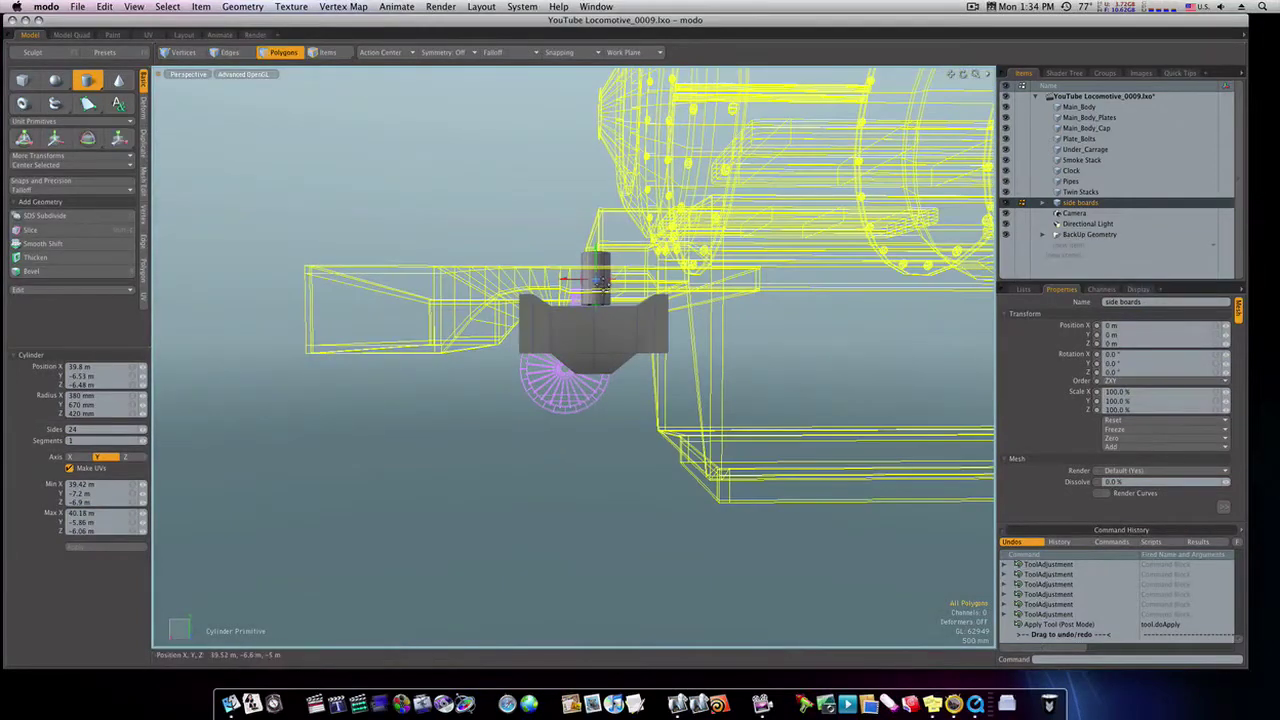
alt+drag(597, 280, 604, 326)
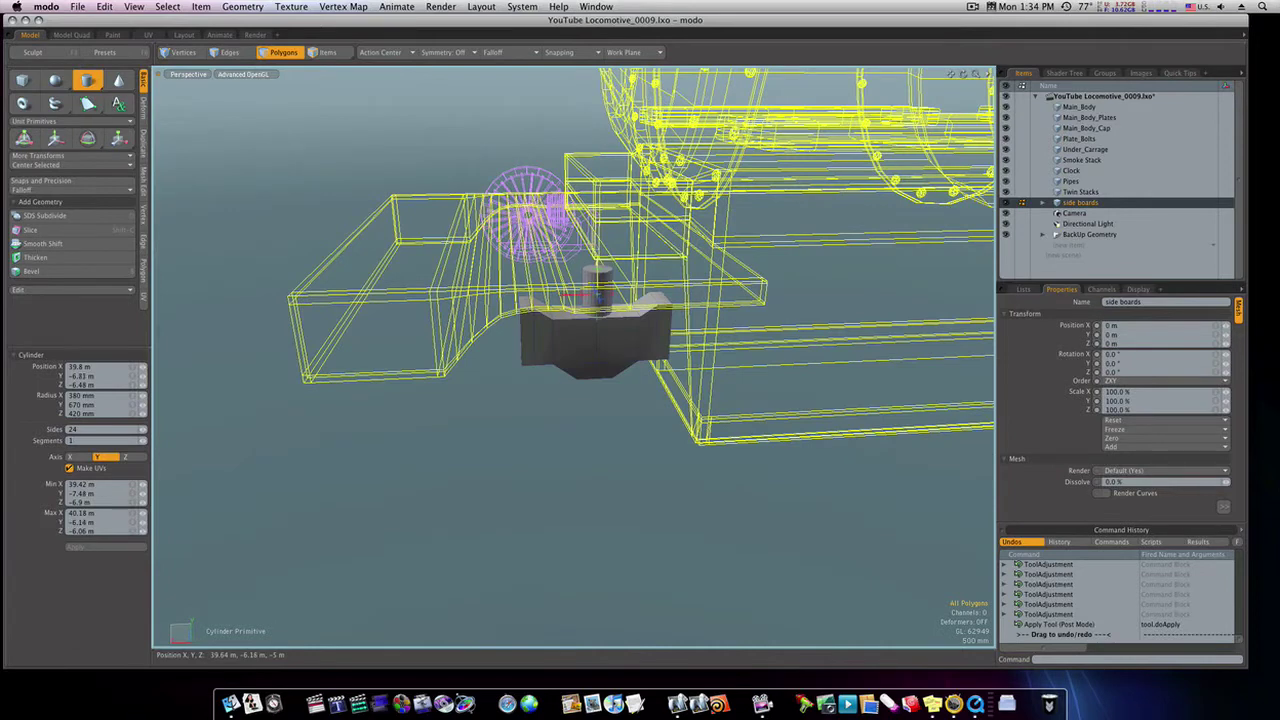
drag(599, 265, 610, 340)
key(space)
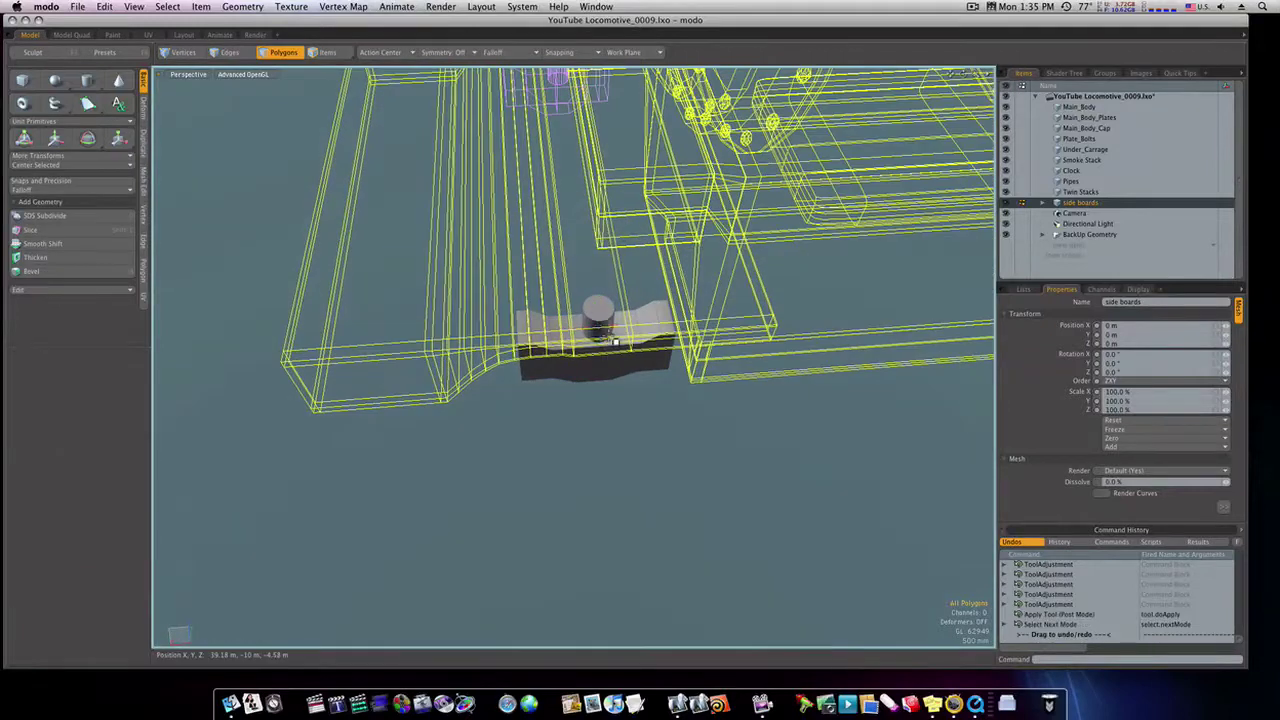
Select the cylinder's top polygon, make all the mesh items active, and move the polygon up 220 mm above the platform.
click(602, 313)
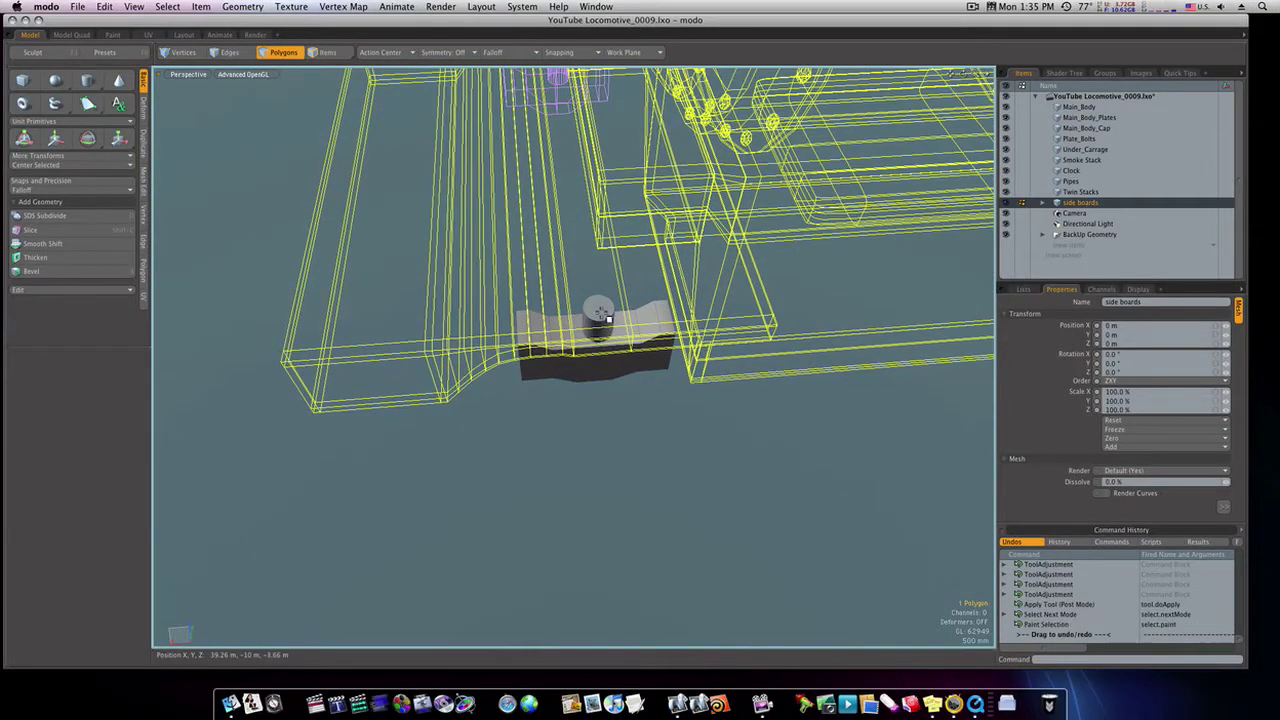
shift+click(1127, 105)
alt+drag(718, 272, 693, 188)
key(w)
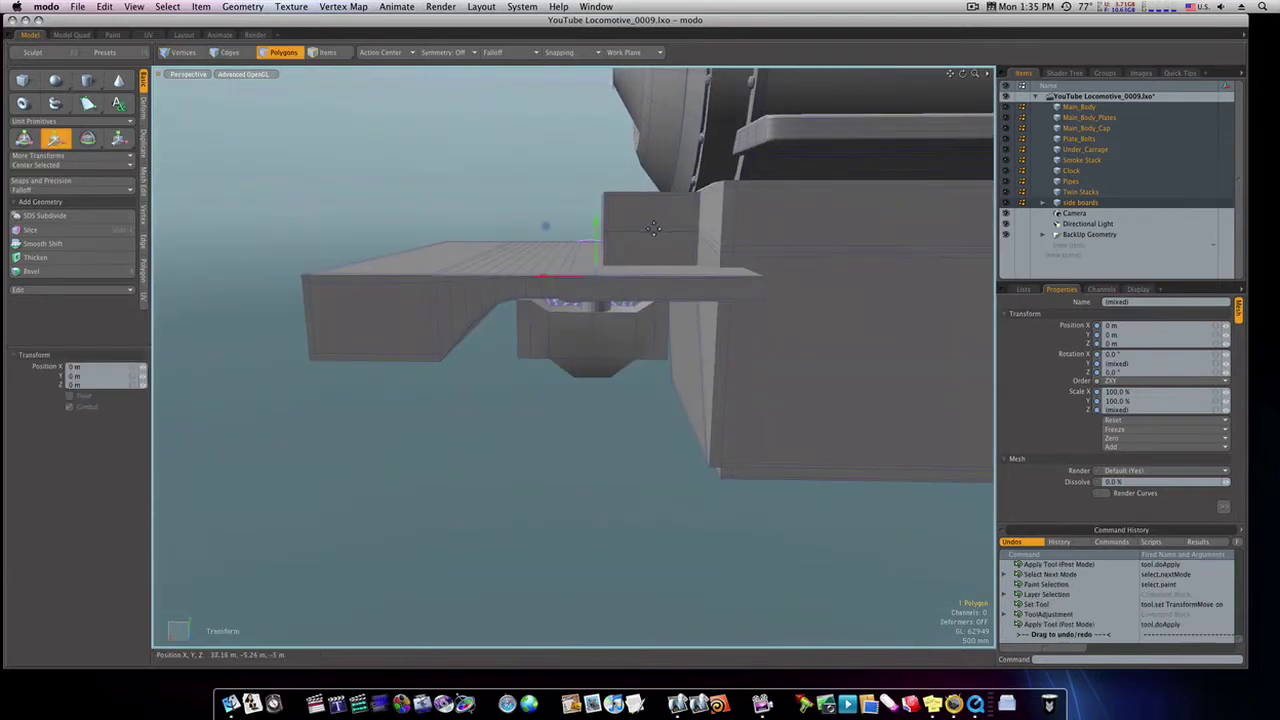
drag(595, 255, 595, 249)
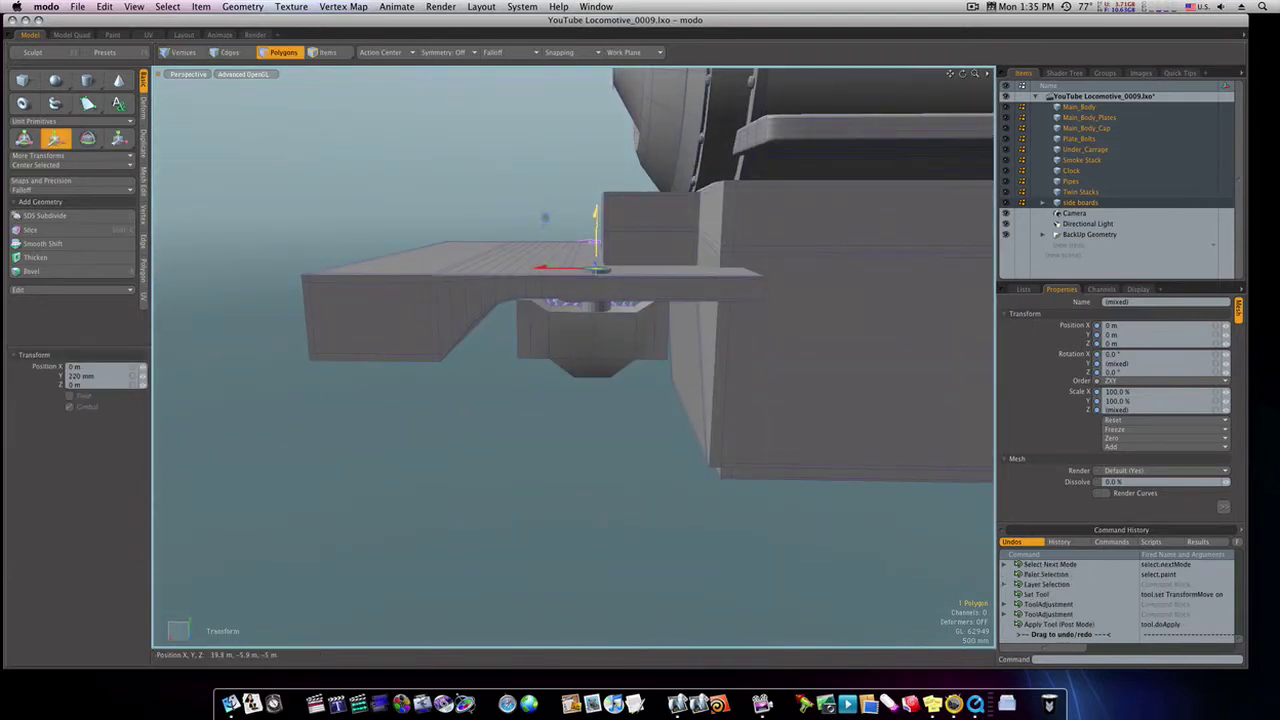
key(space)
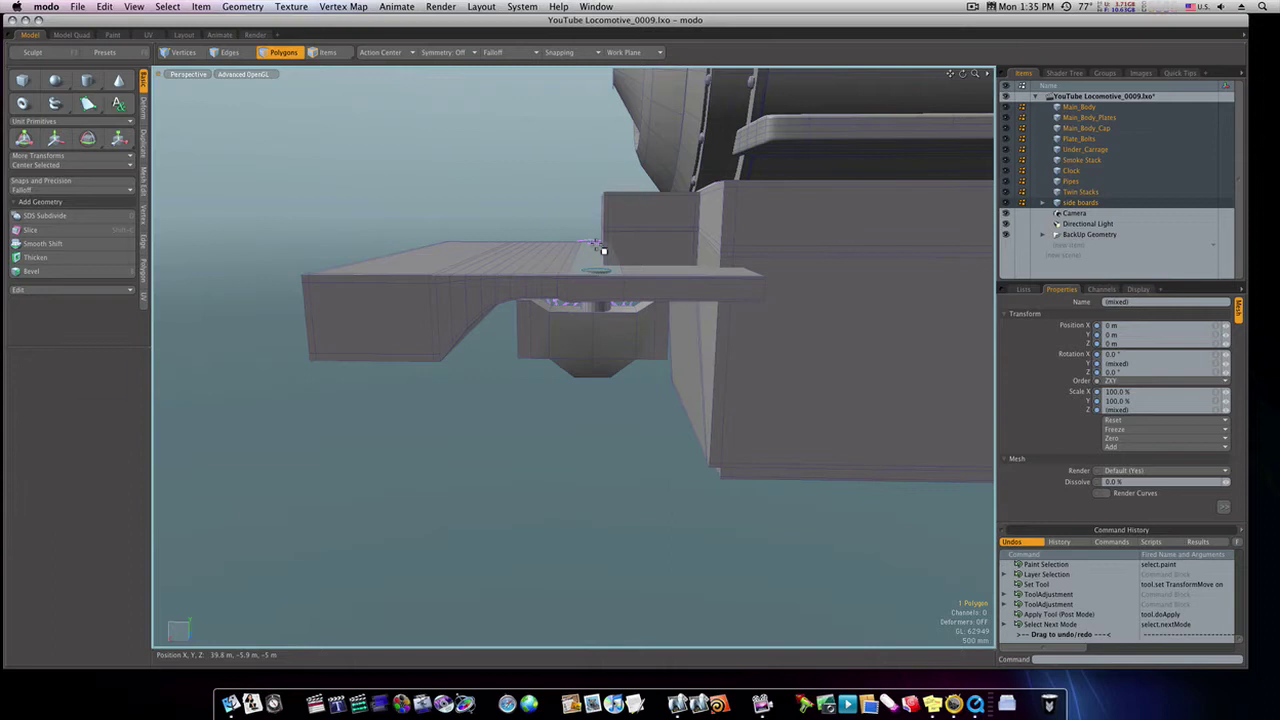
Bevel the cylinder's top polygon outward with a negative inset, and bevel it again with a shift of 160 mm to form a flange.
key(b)
click(598, 255)
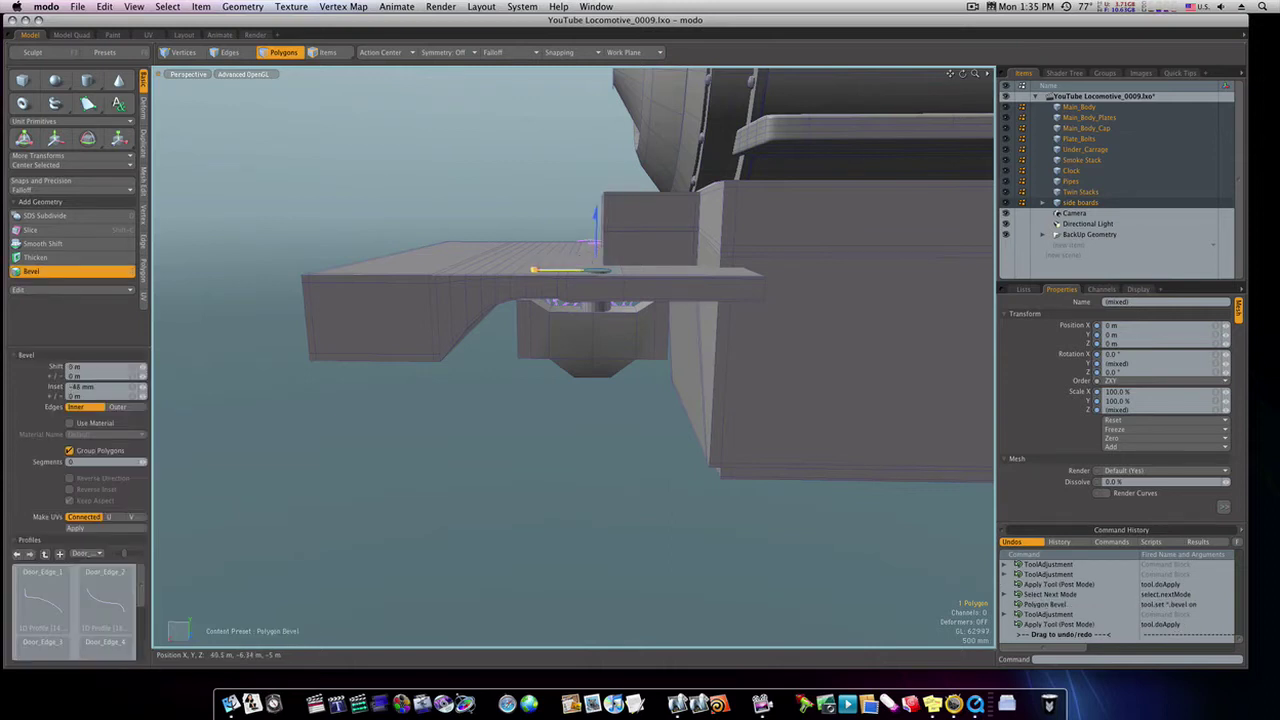
shift+click(572, 237)
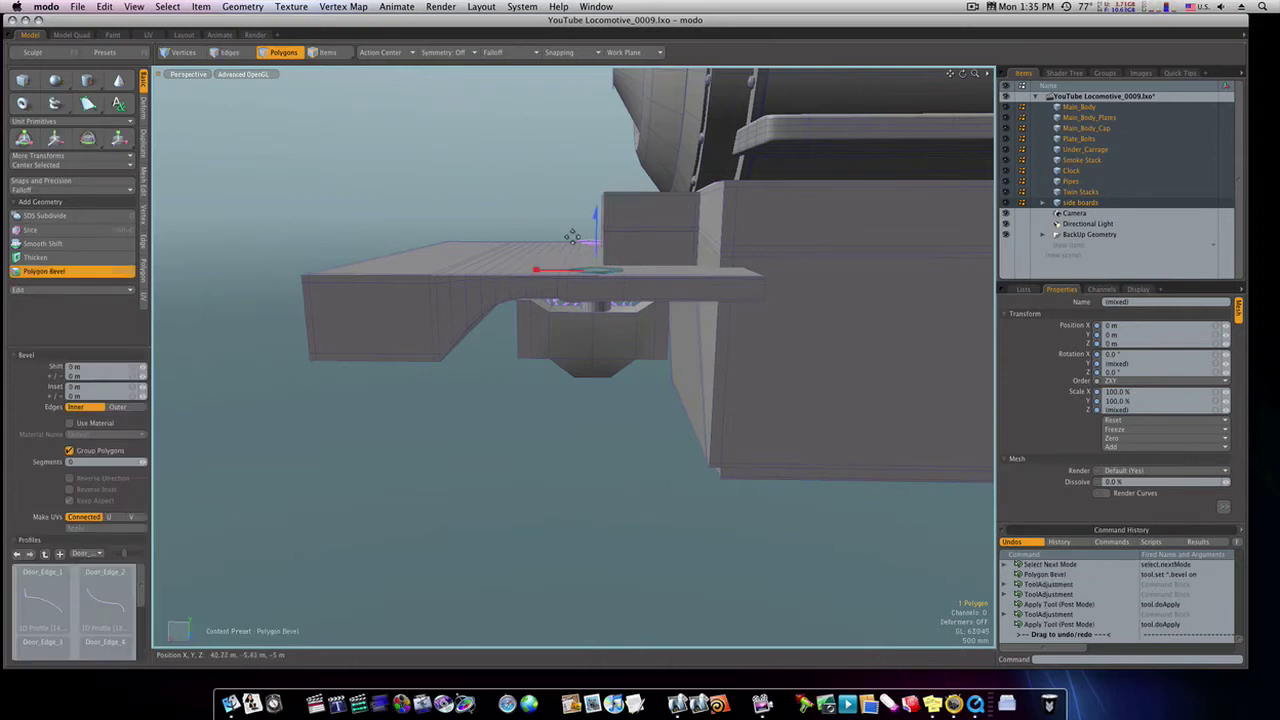
drag(597, 250, 597, 246)
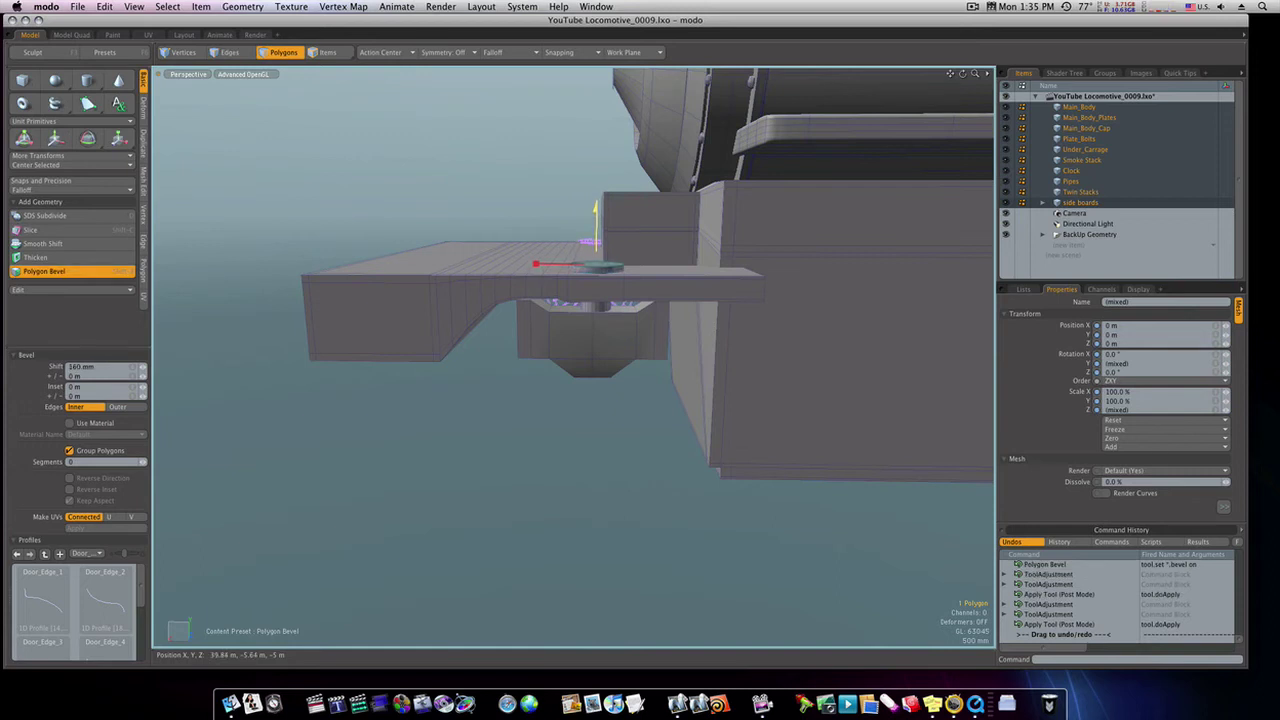
Inset the flange's top polygon 108 mm with a new bevel and raise a second tier 140 mm.
shift+click(579, 232)
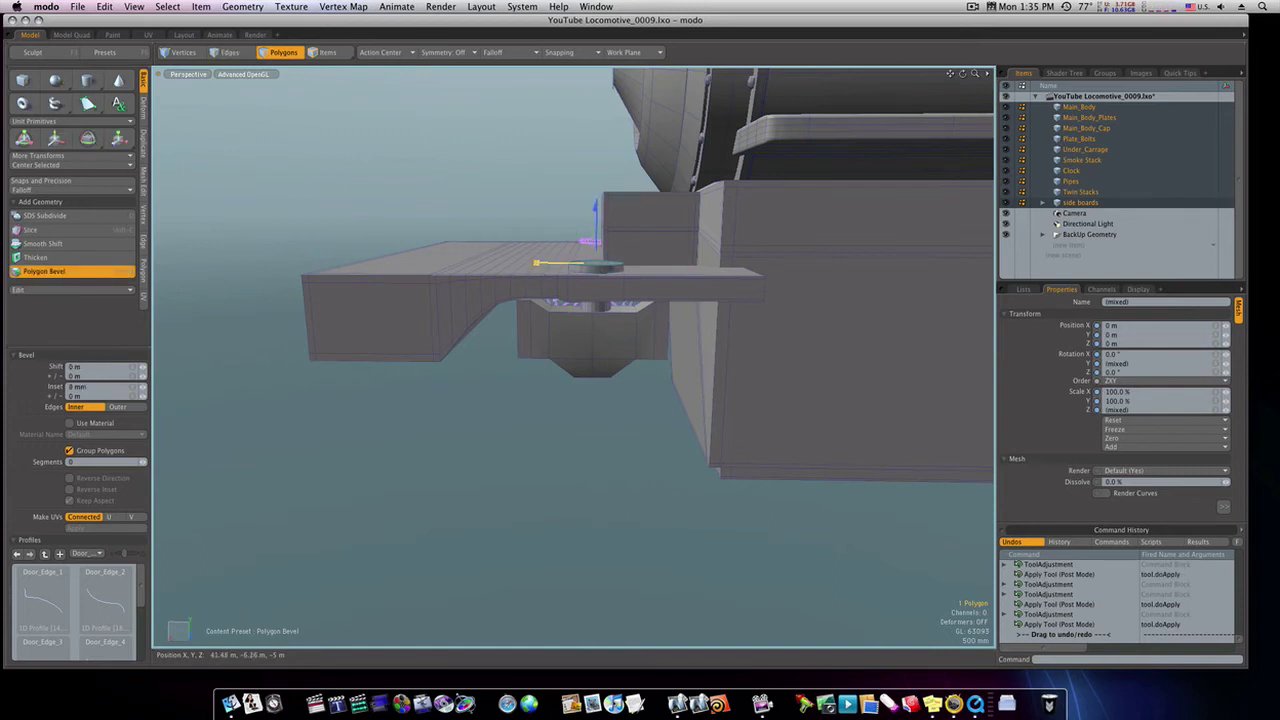
drag(550, 263, 541, 263)
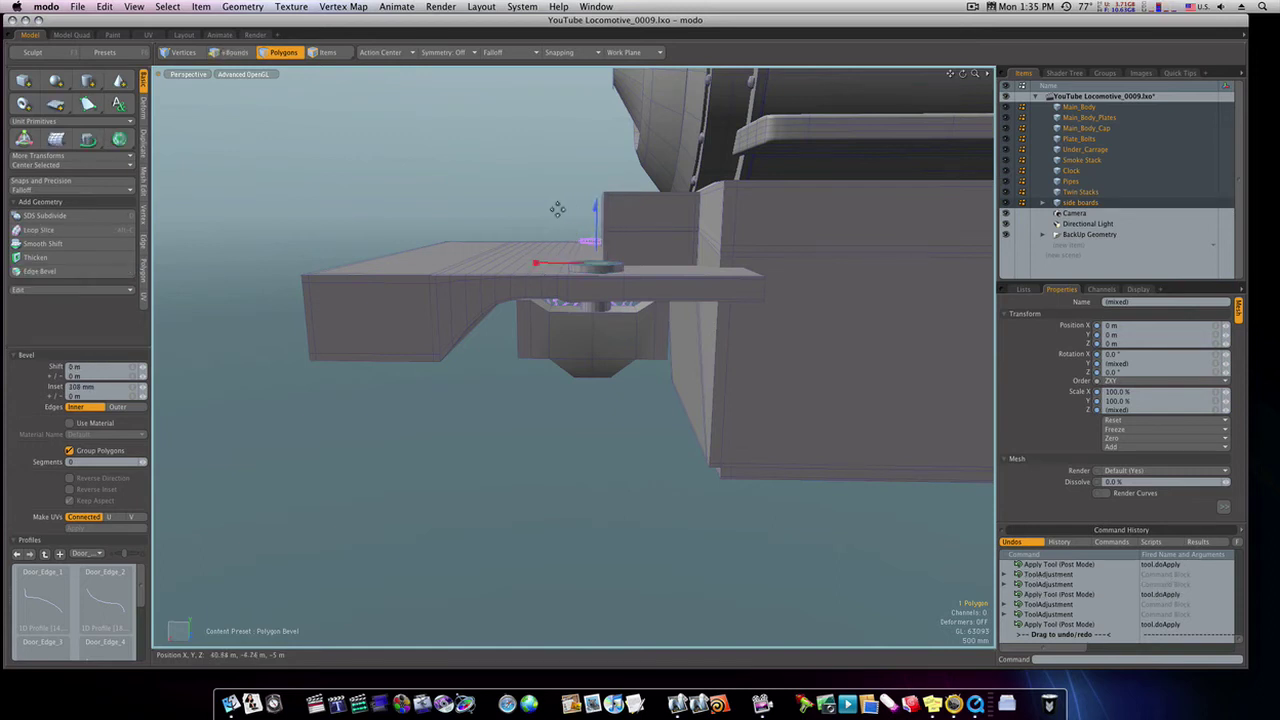
shift+click(567, 237)
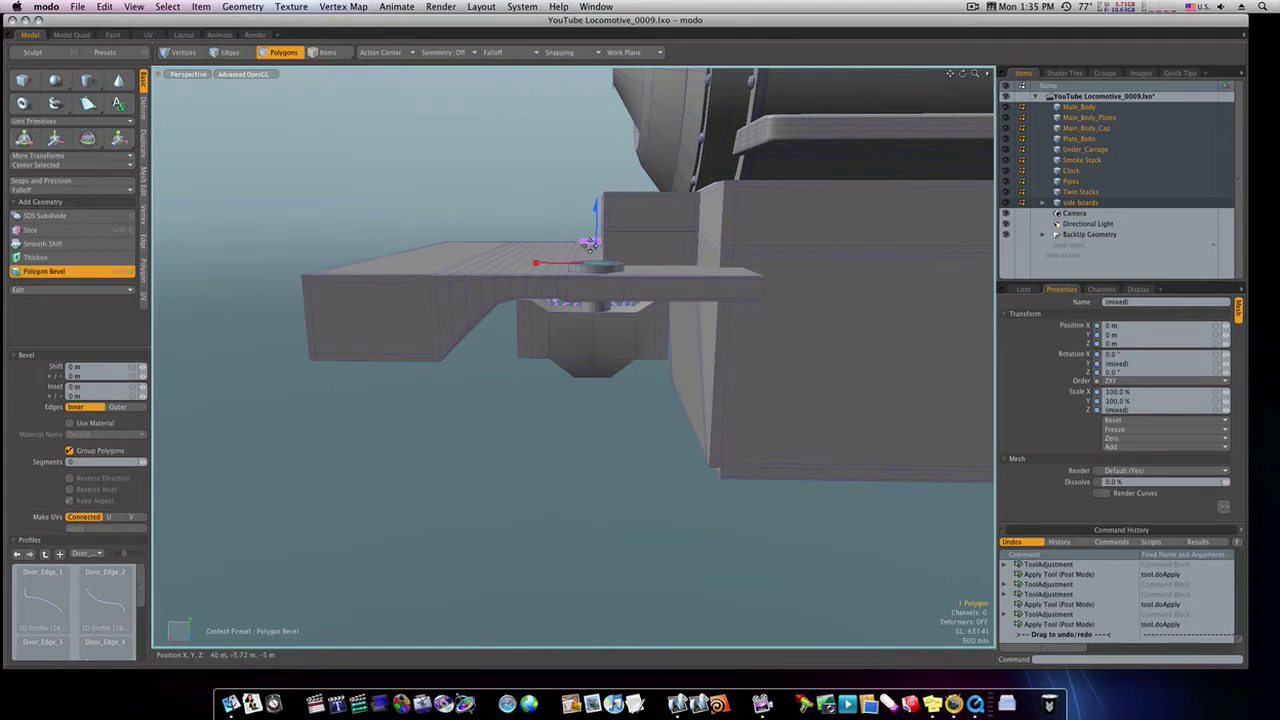
drag(594, 248, 594, 244)
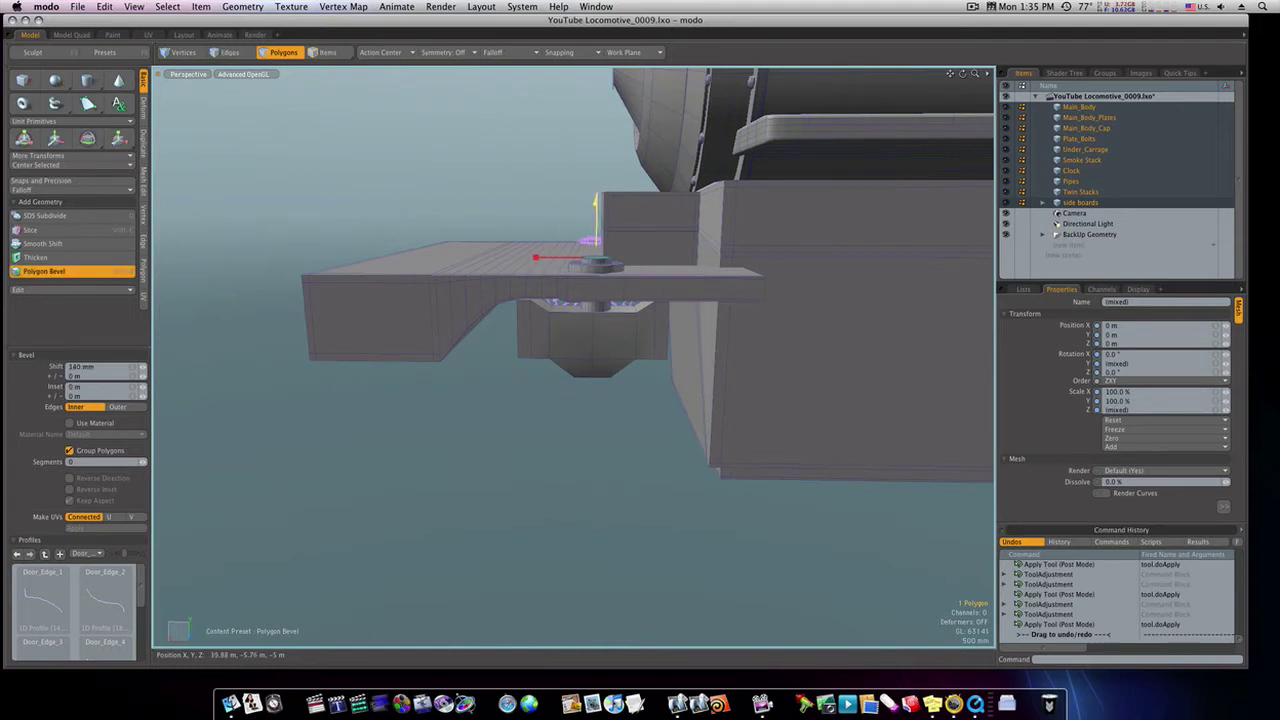
Inset the second tier's top polygon, raise a small central stub from it, and clear the selection.
shift+click(566, 238)
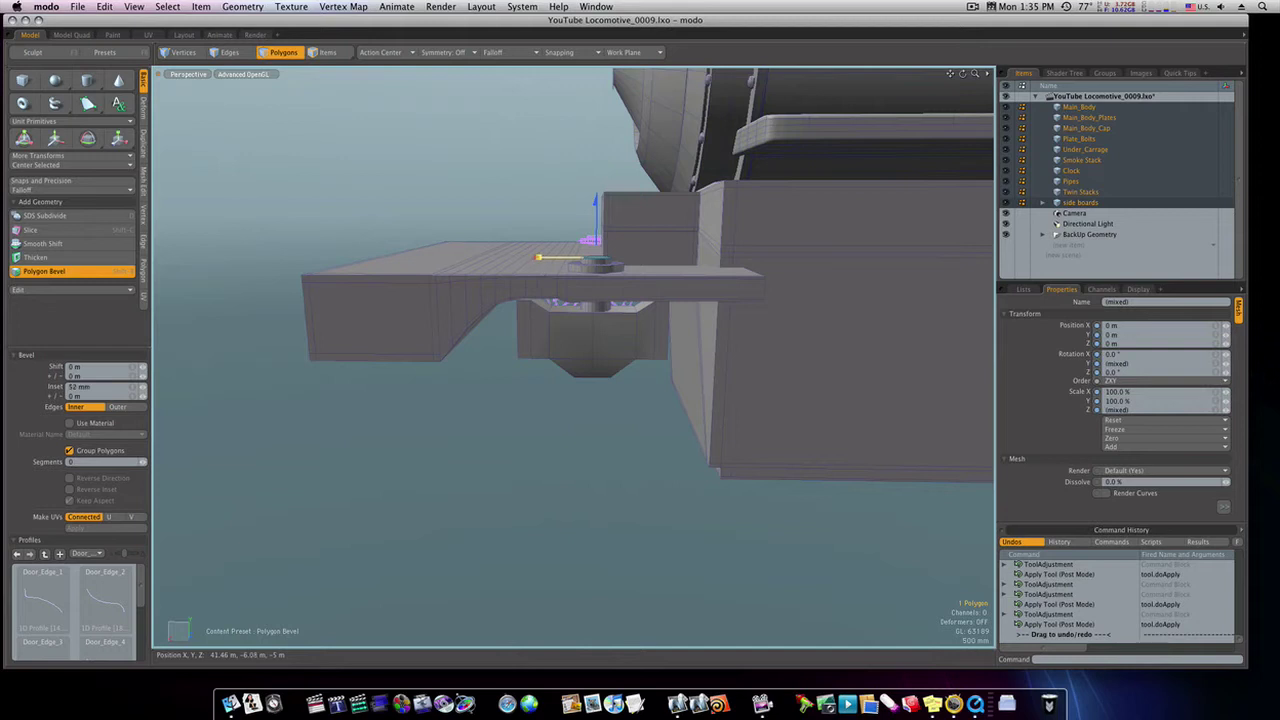
shift+click(586, 230)
drag(597, 240, 557, 269)
key(space)
click(559, 213)
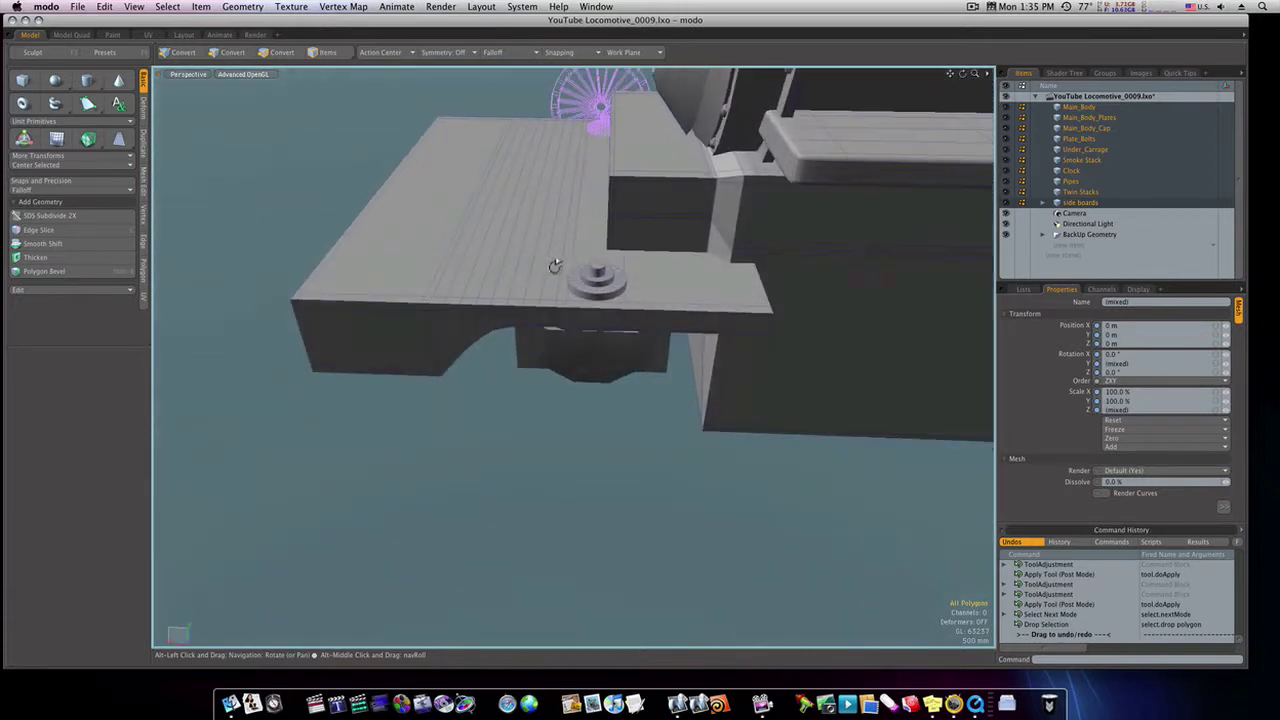
Make only the side boards mesh active and create a vertical cylinder with 260 mm radius and 350 mm Y radius at the block's end.
click(1072, 204)
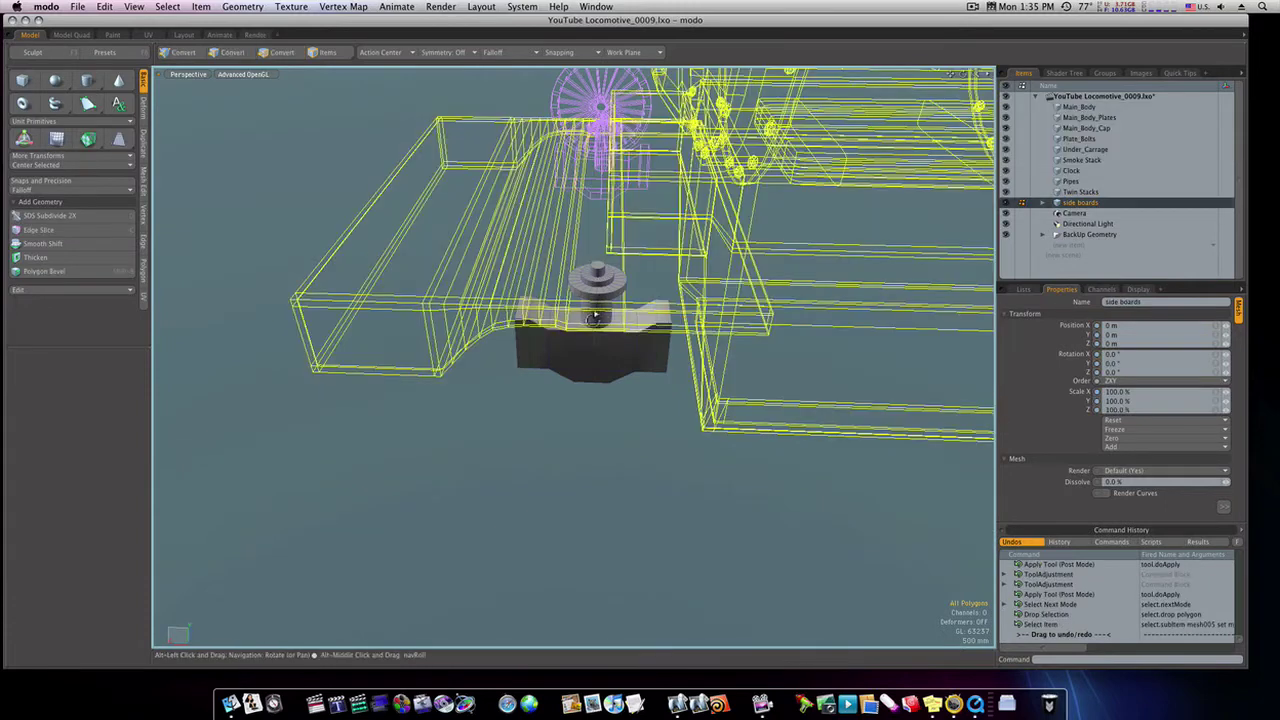
alt+drag(597, 314, 603, 416)
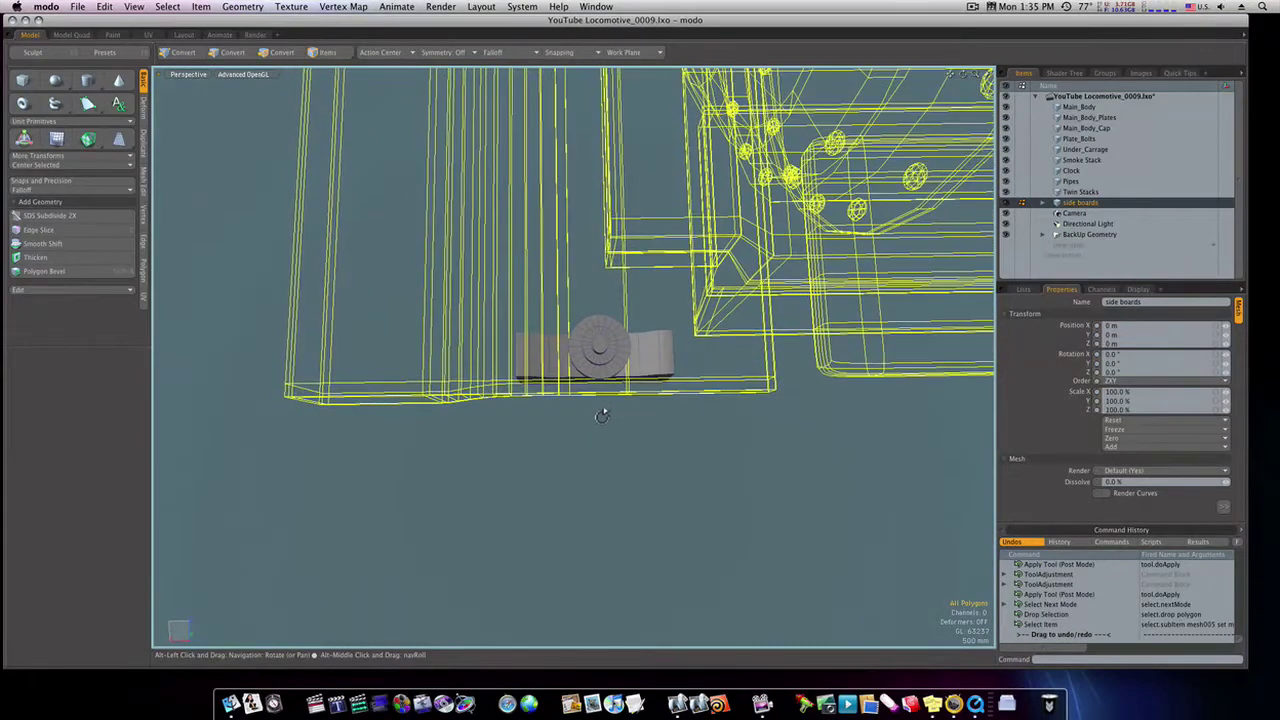
click(87, 80)
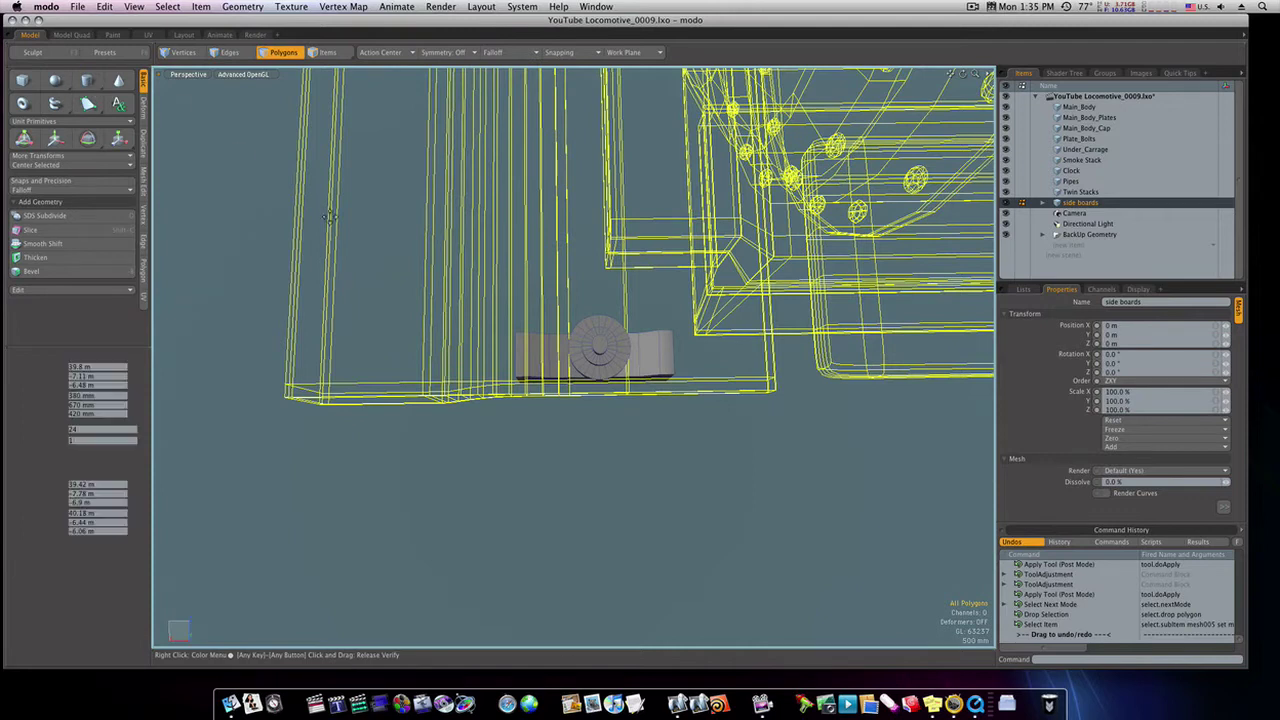
ctrl+drag(540, 358, 535, 356)
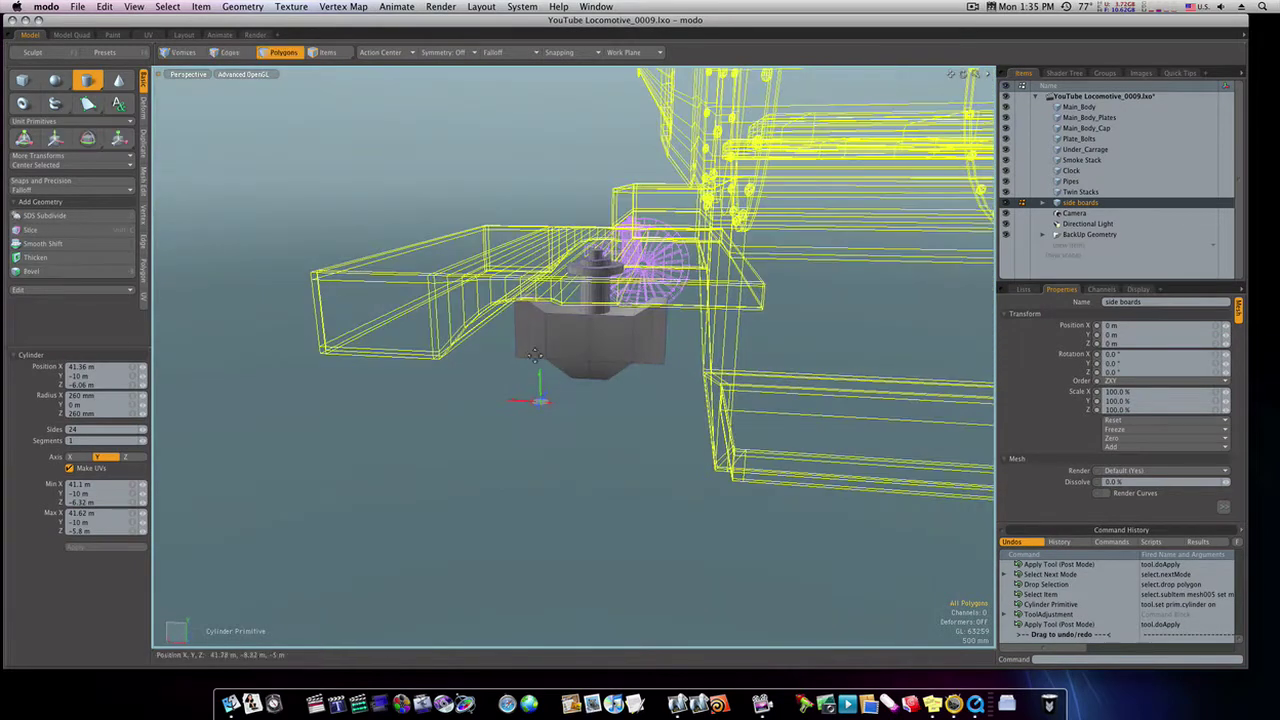
drag(541, 402, 541, 399)
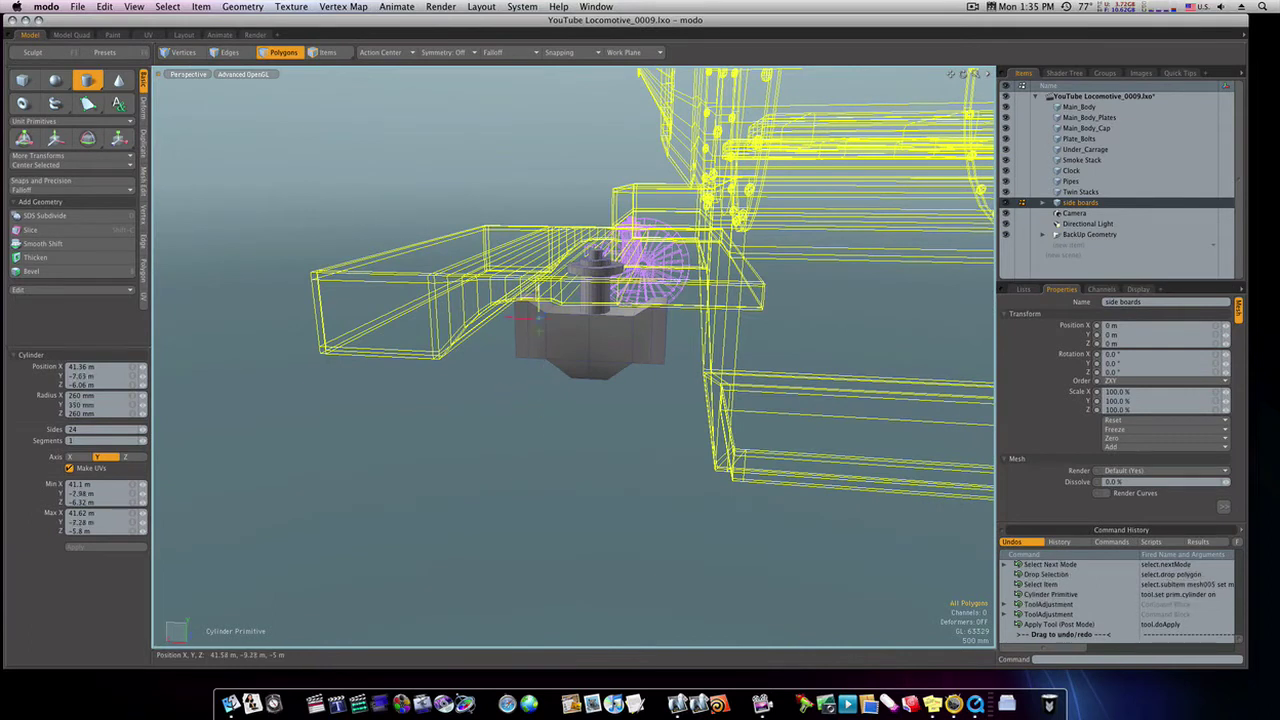
drag(539, 311, 577, 503)
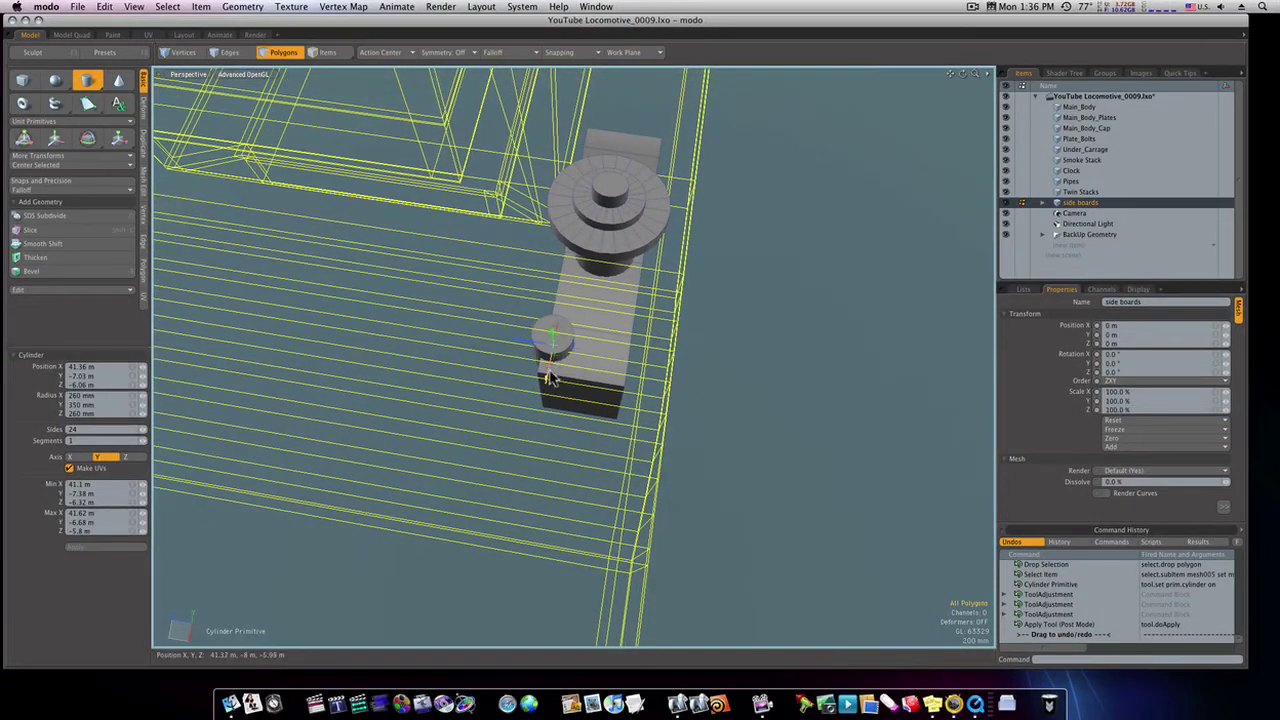
Reduce the end cylinder's radius to 120 mm and position it on the block's raised end at X 41.63 m, Z -6 m.
alt+drag(550, 380, 433, 341)
alt+drag(500, 313, 540, 295)
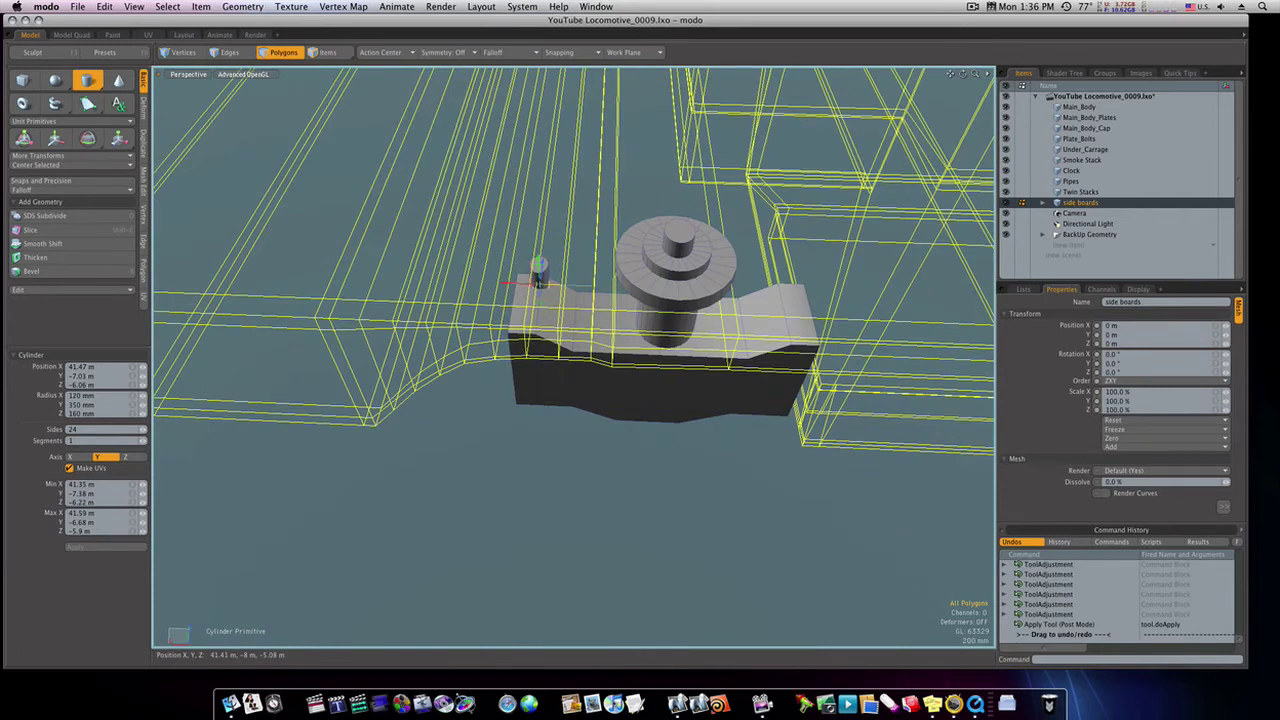
drag(525, 286, 519, 313)
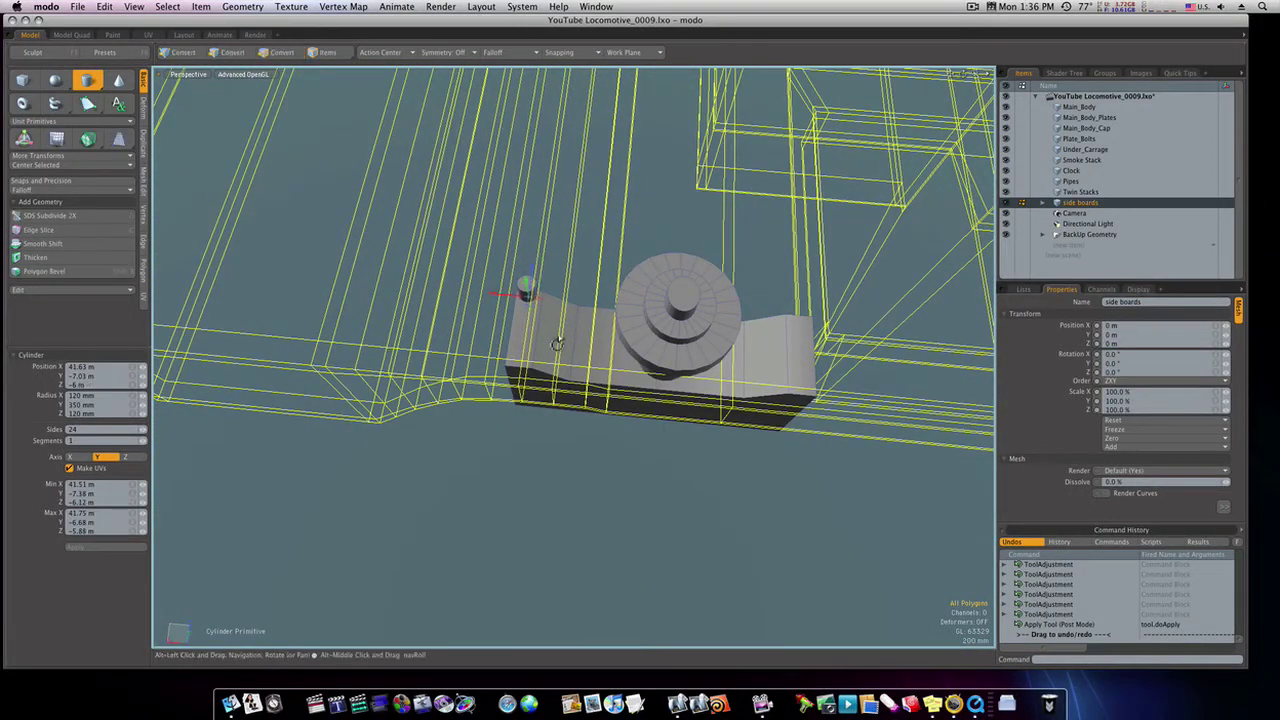
alt+drag(557, 343, 574, 208)
key(space)
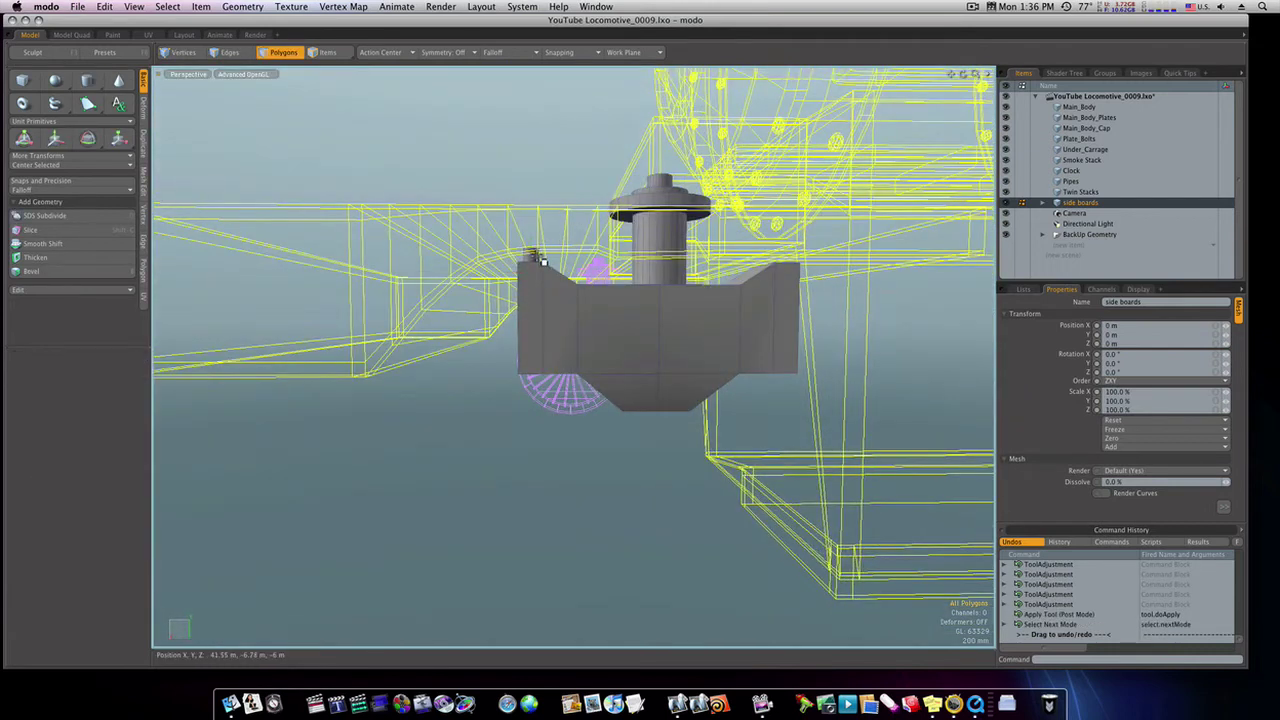
Duplicate the small end cylinder and move the copy onto the block's opposite raised end.
double_click(540, 260)
key(super+c)
key(super+v)
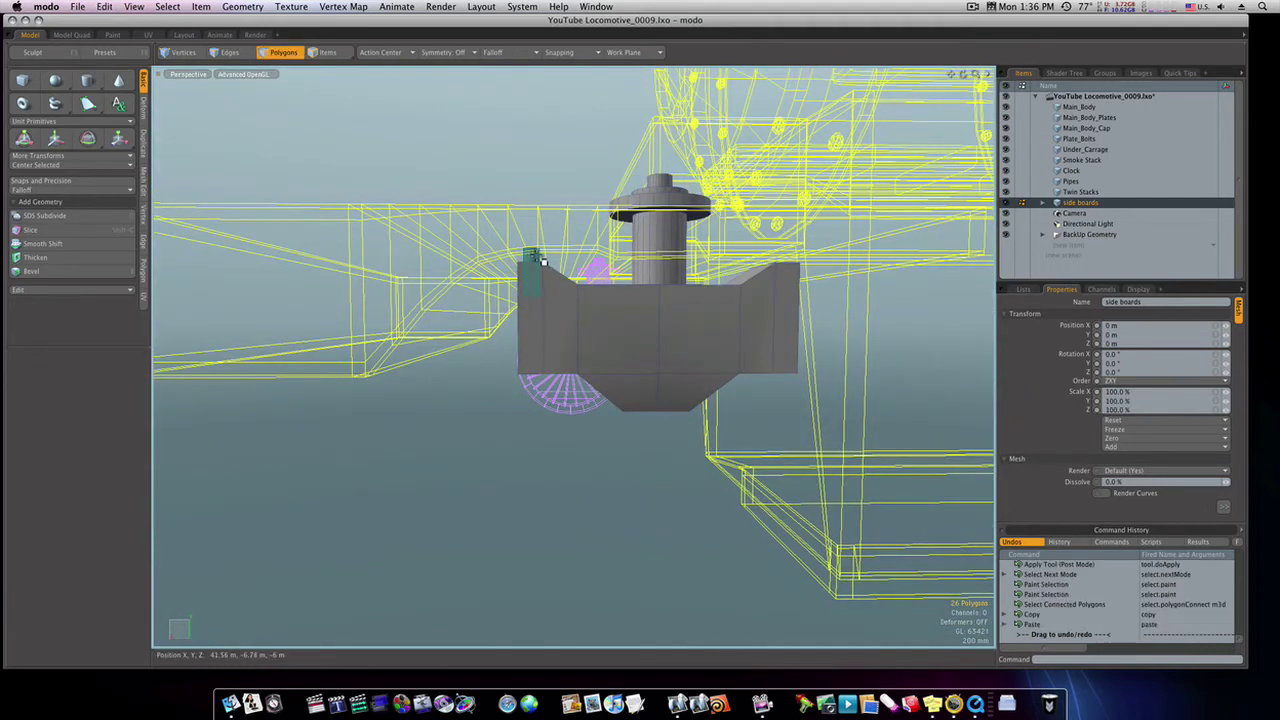
key(w)
drag(513, 274, 734, 386)
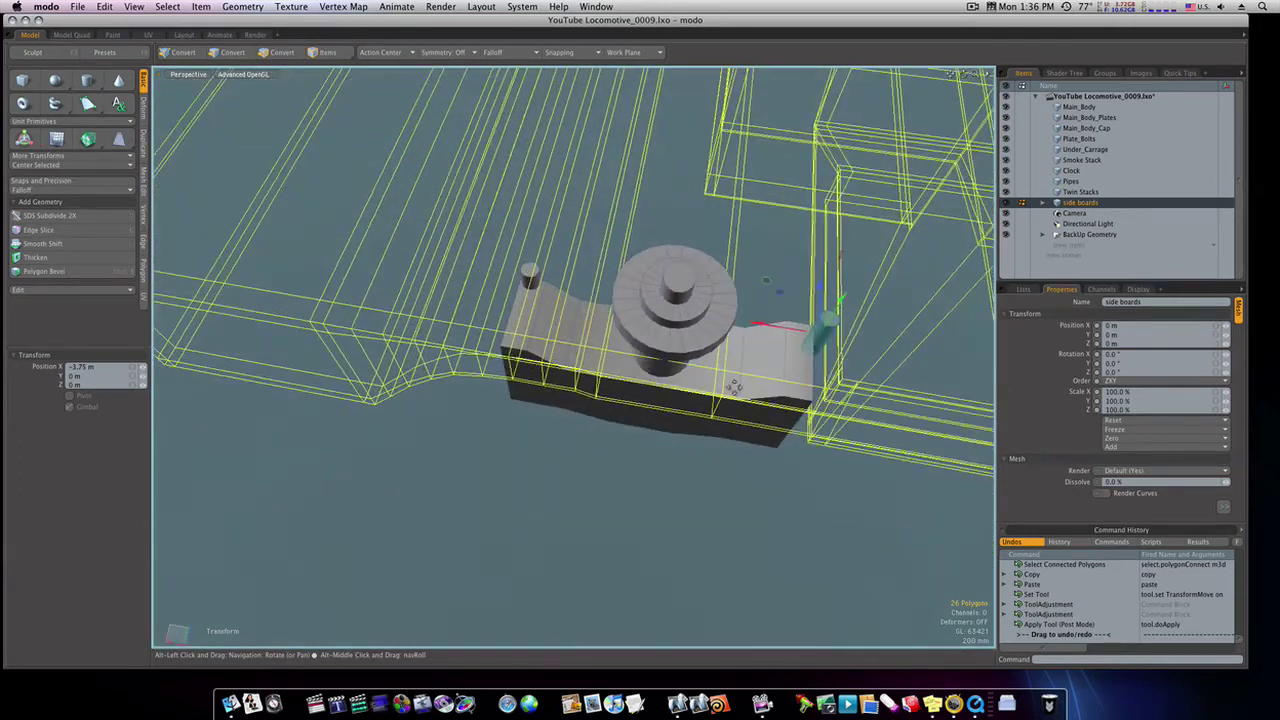
drag(770, 328, 733, 177)
key(space)
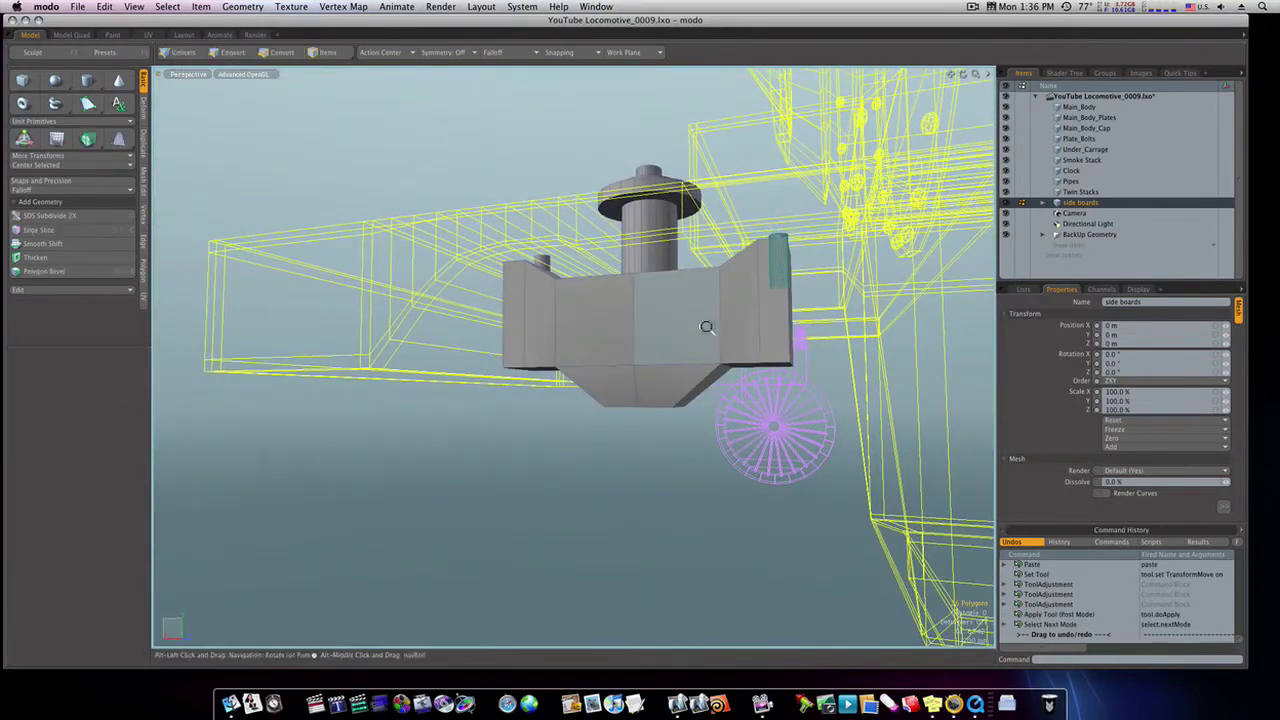
Draw a Z-axis cylinder on the block's inner face and set its X and Y radii to 750 mm.
ctrl+alt+drag(706, 326, 728, 374)
ctrl+alt+drag(652, 357, 999, 314)
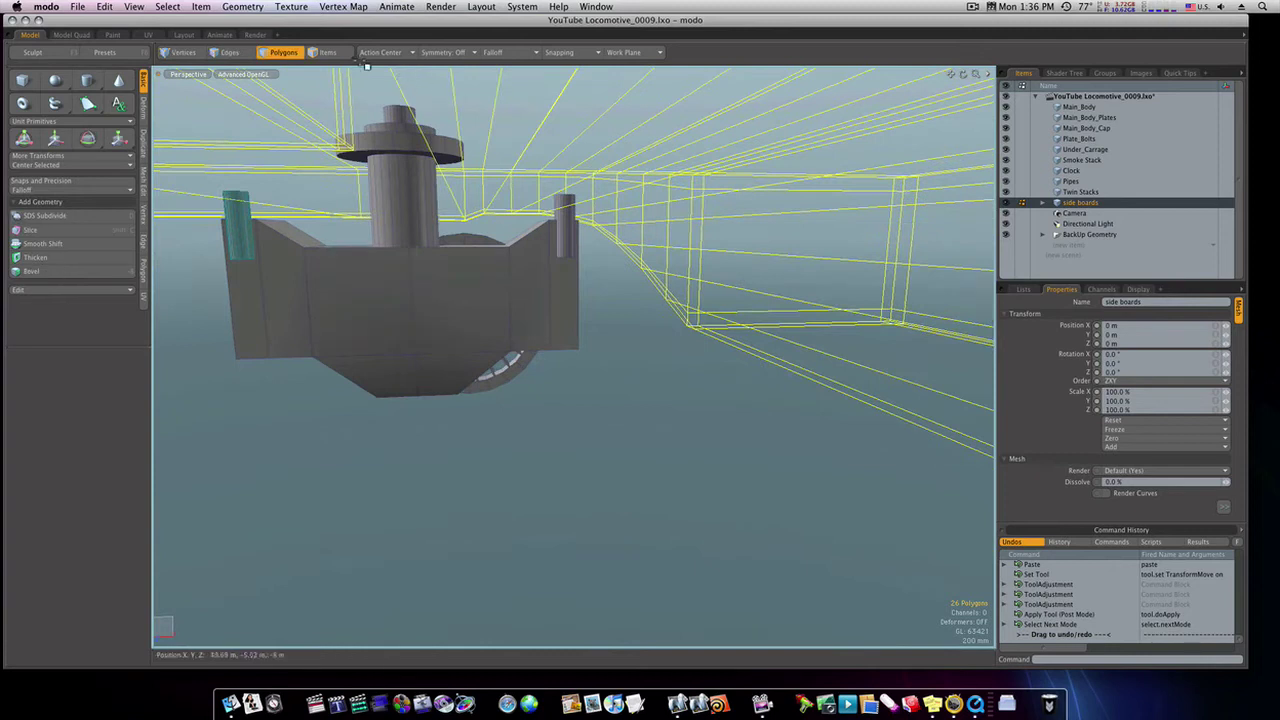
click(87, 81)
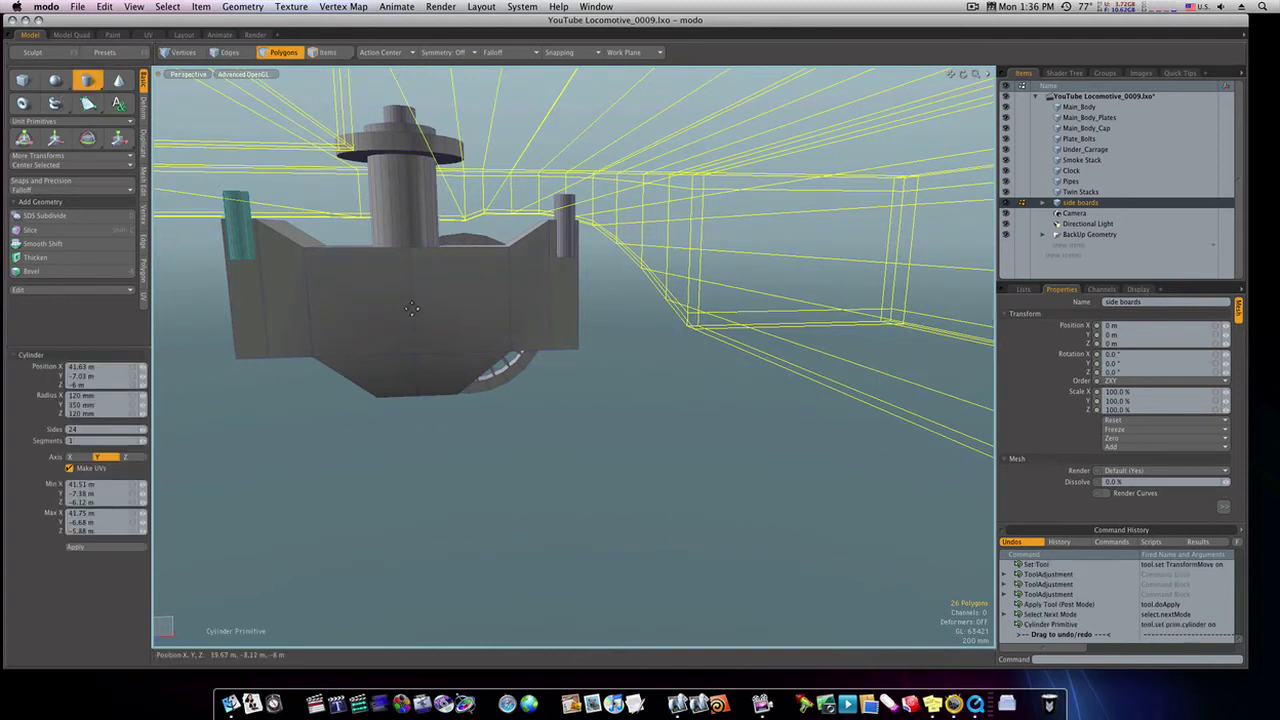
drag(412, 309, 419, 315)
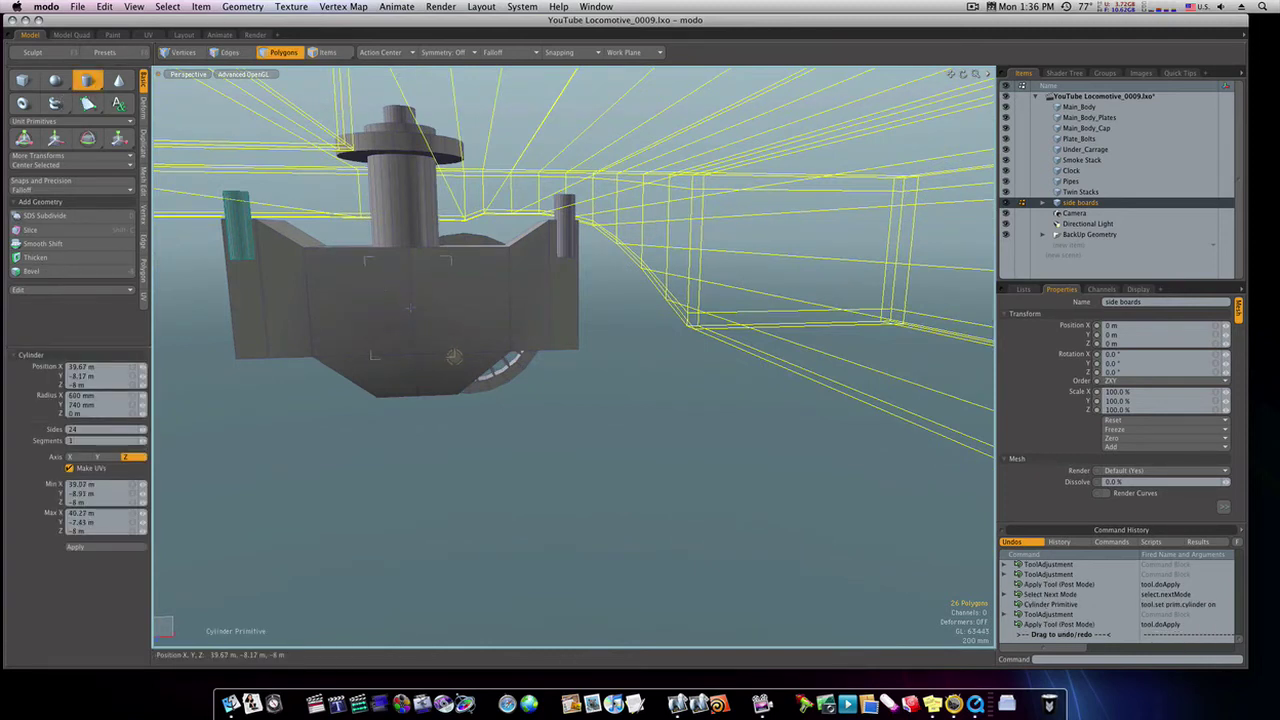
click(95, 405)
key(Return)
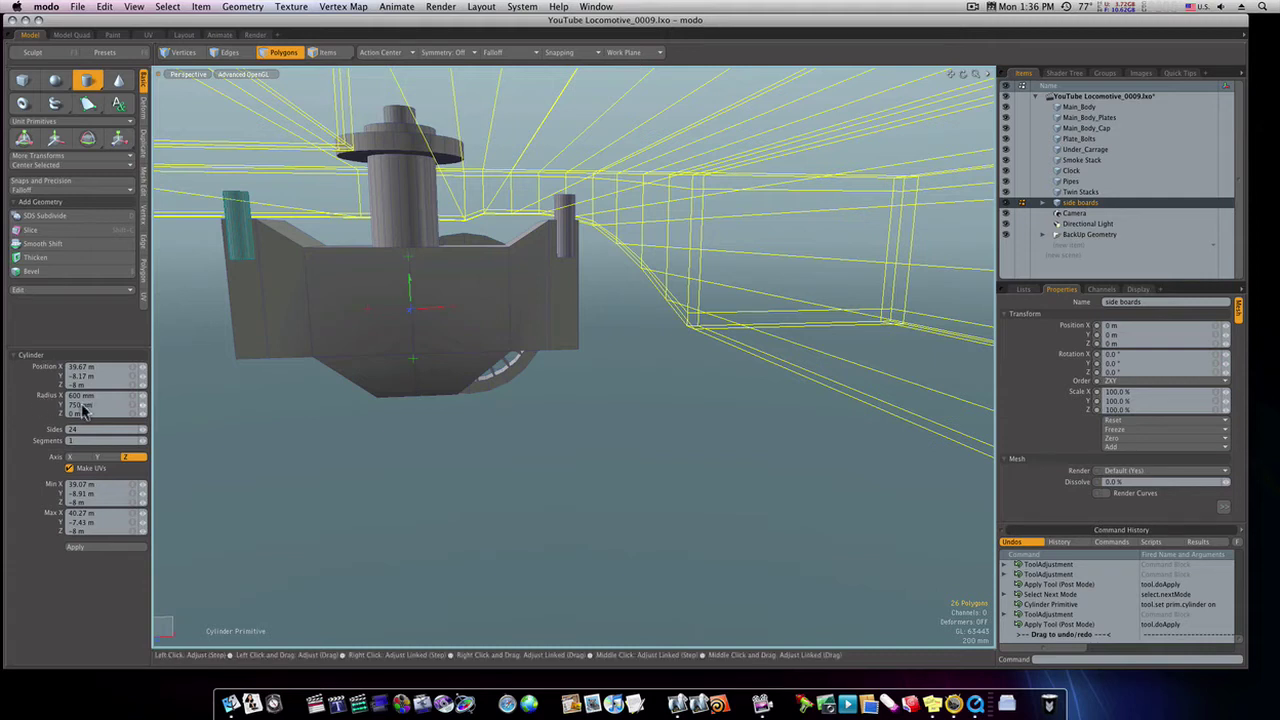
click(85, 397)
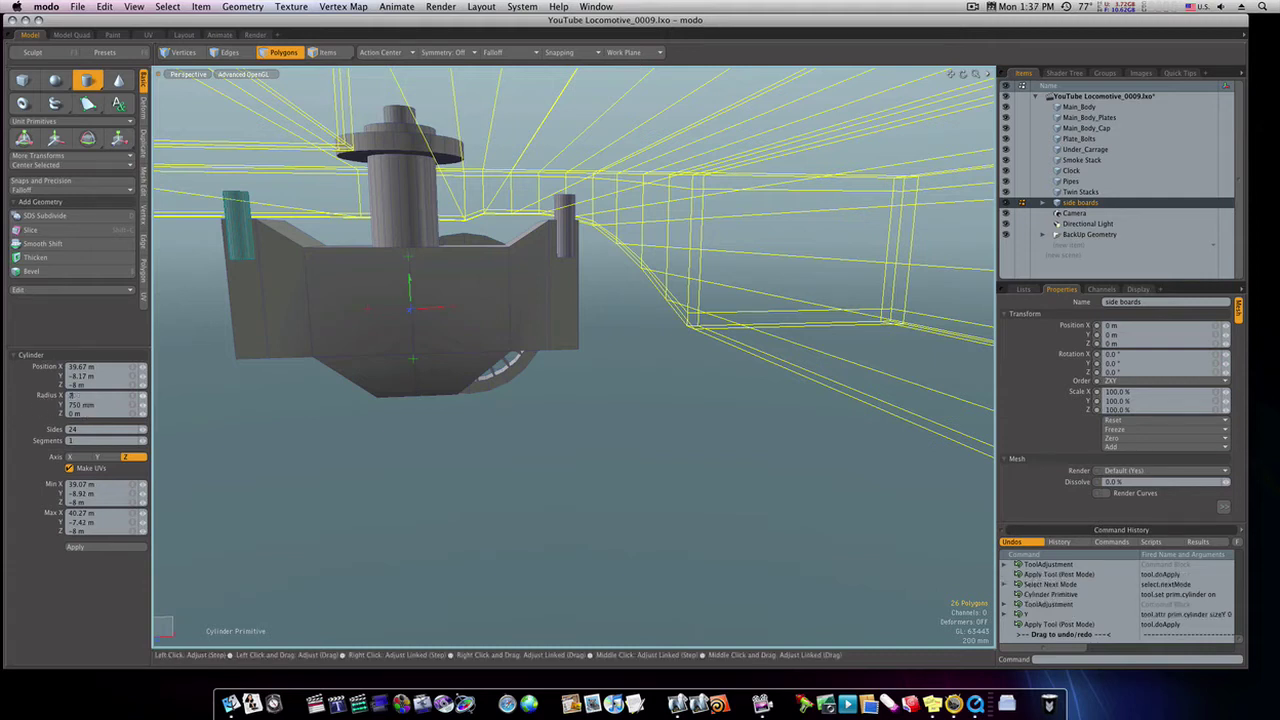
key(Return)
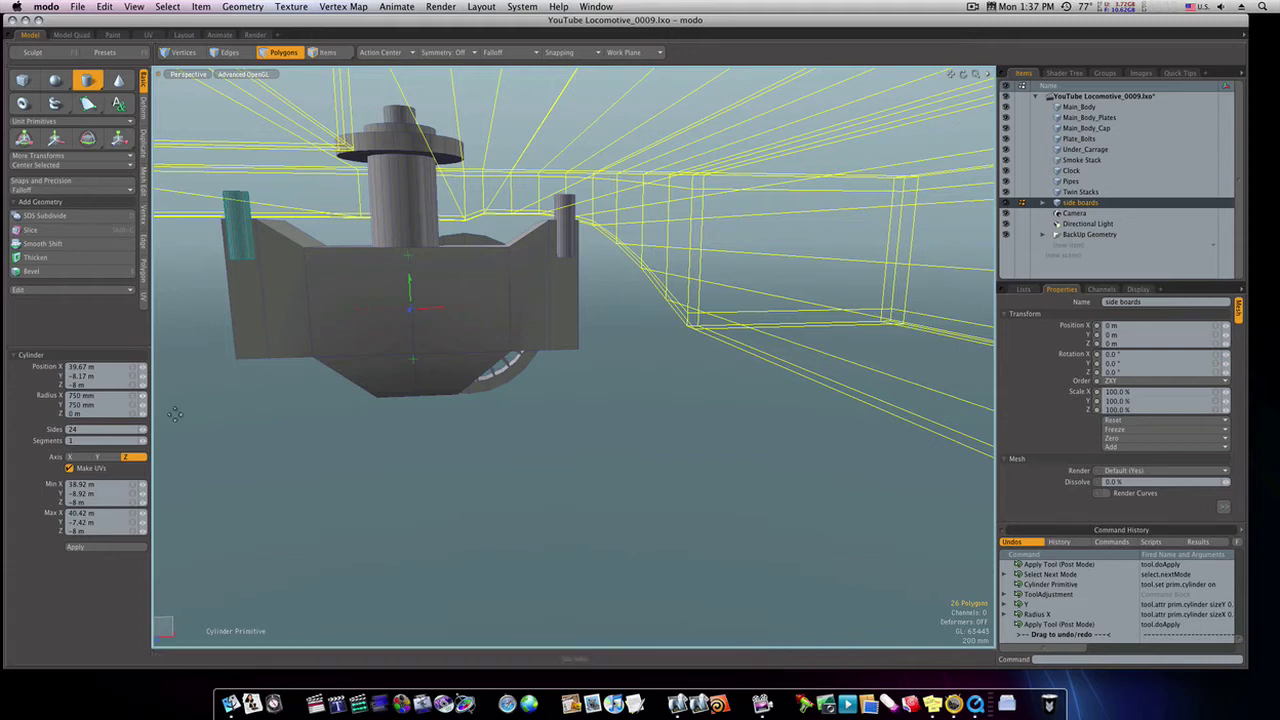
Move the cylinder to the block's inner face, extend it inward to a Z radius of 2.785 m as an axle, and clear the selection.
alt+drag(412, 367, 622, 270)
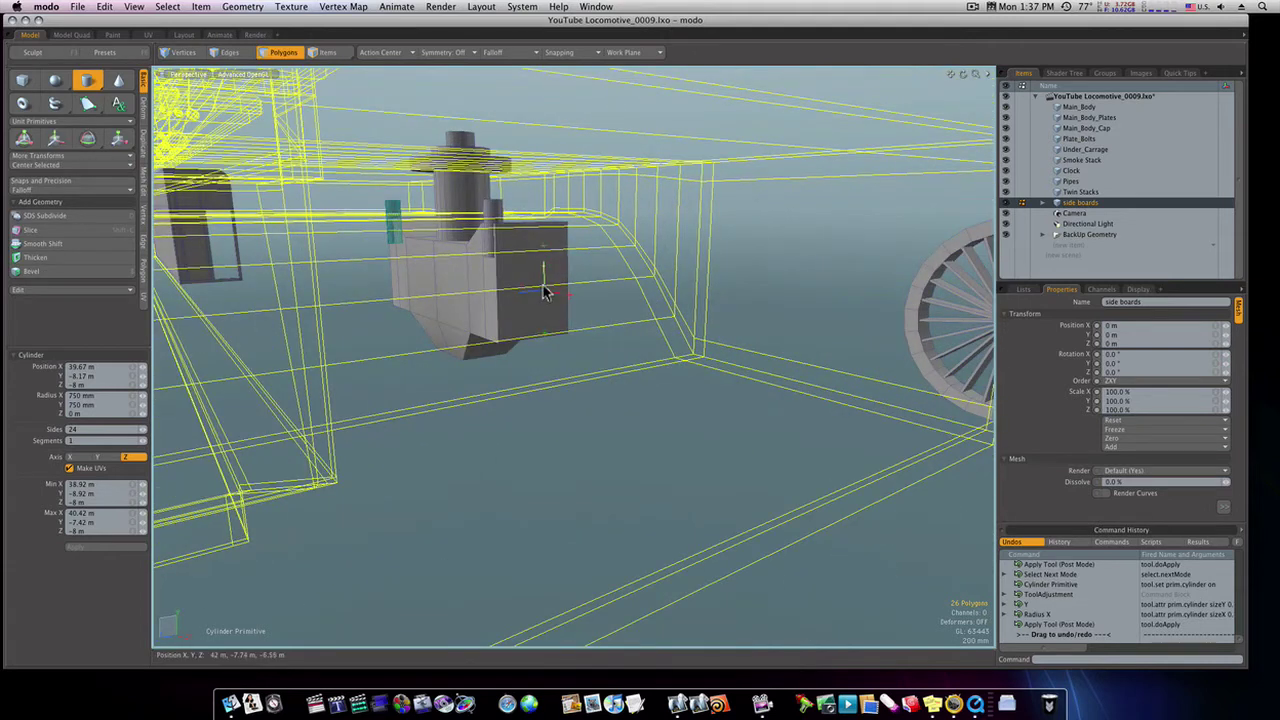
drag(537, 291, 289, 314)
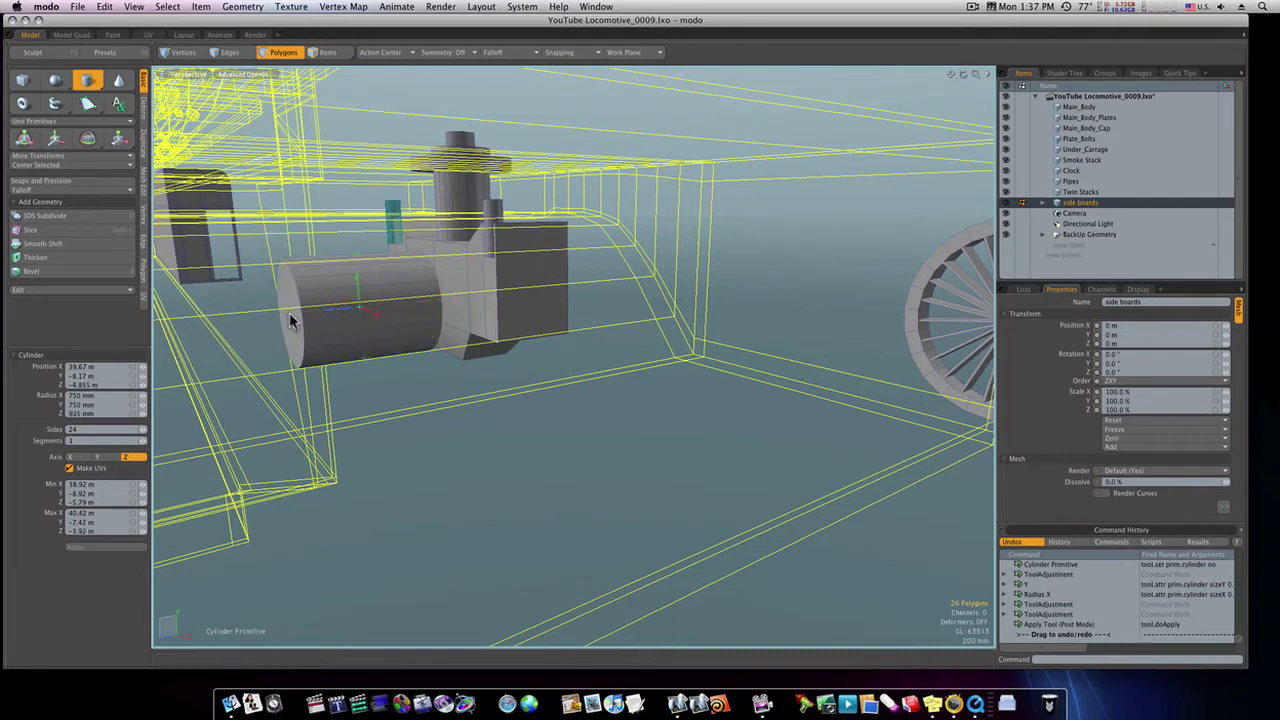
mouse_move(369, 325)
ctrl+alt+mouse_down()
mouse_move(210, 332)
mouse_move(234, 318)
mouse_move(414, 332)
mouse_move(362, 321)
ctrl+alt+mouse_up()
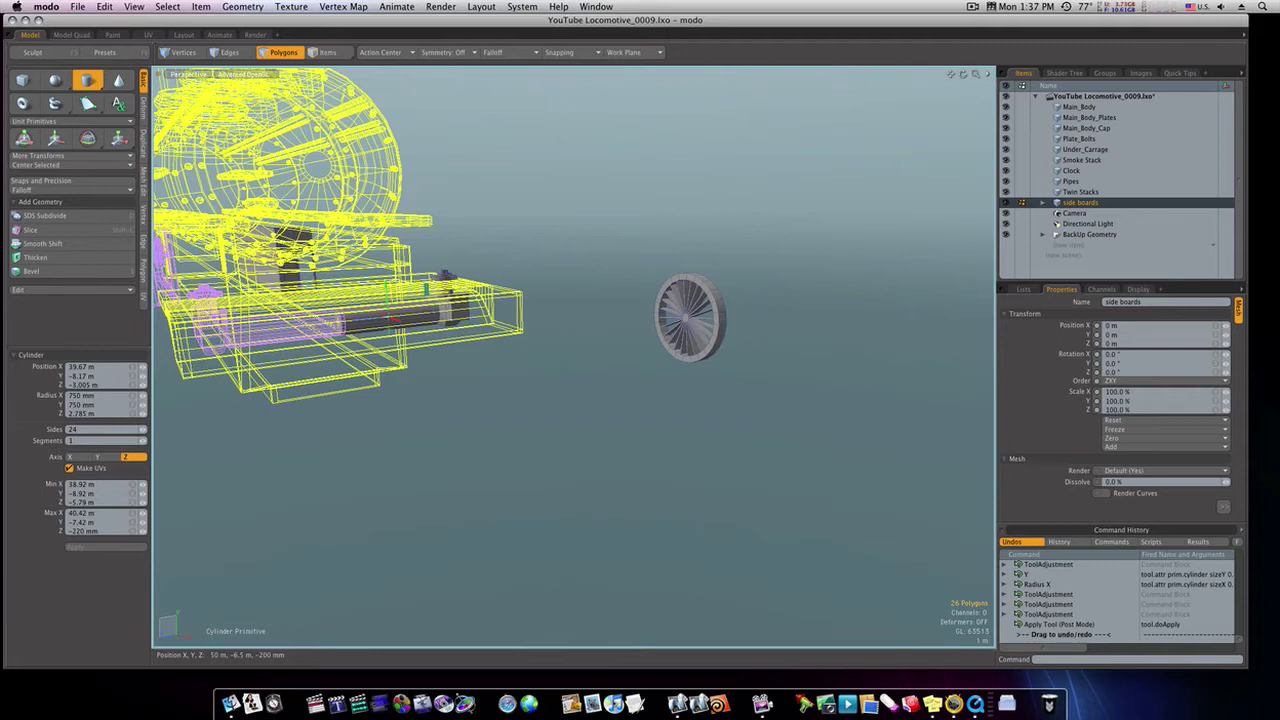
key(space)
click(564, 256)
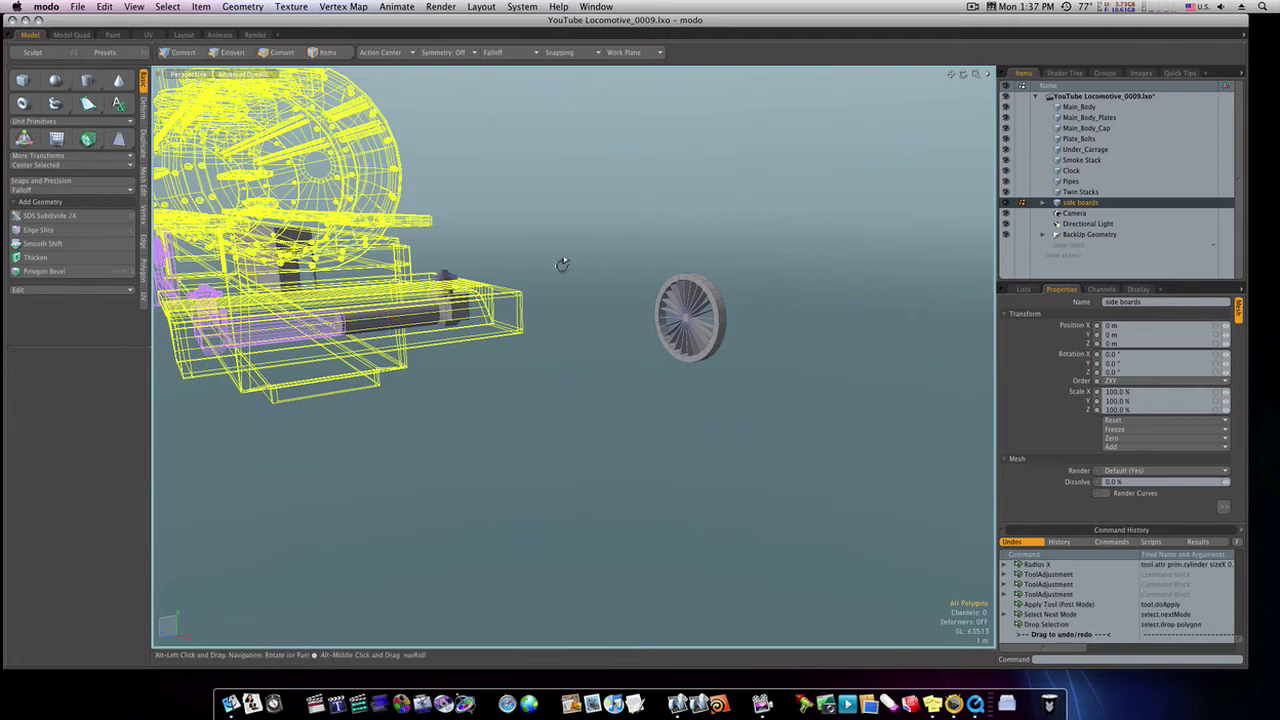
Select the complete wheel, including rim, spokes and hub, and move it 19.15 m along Z to just outside the mounting block.
alt+drag(562, 266, 441, 272)
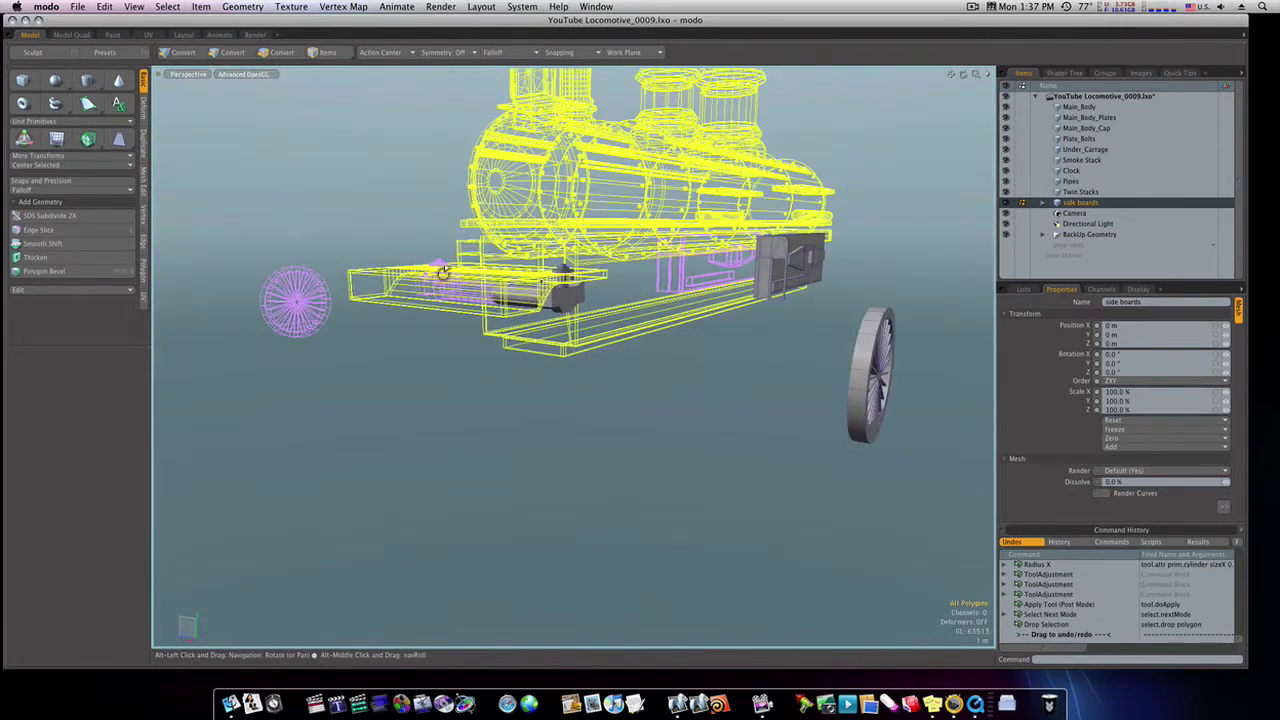
scroll(469, 290, up, 4)
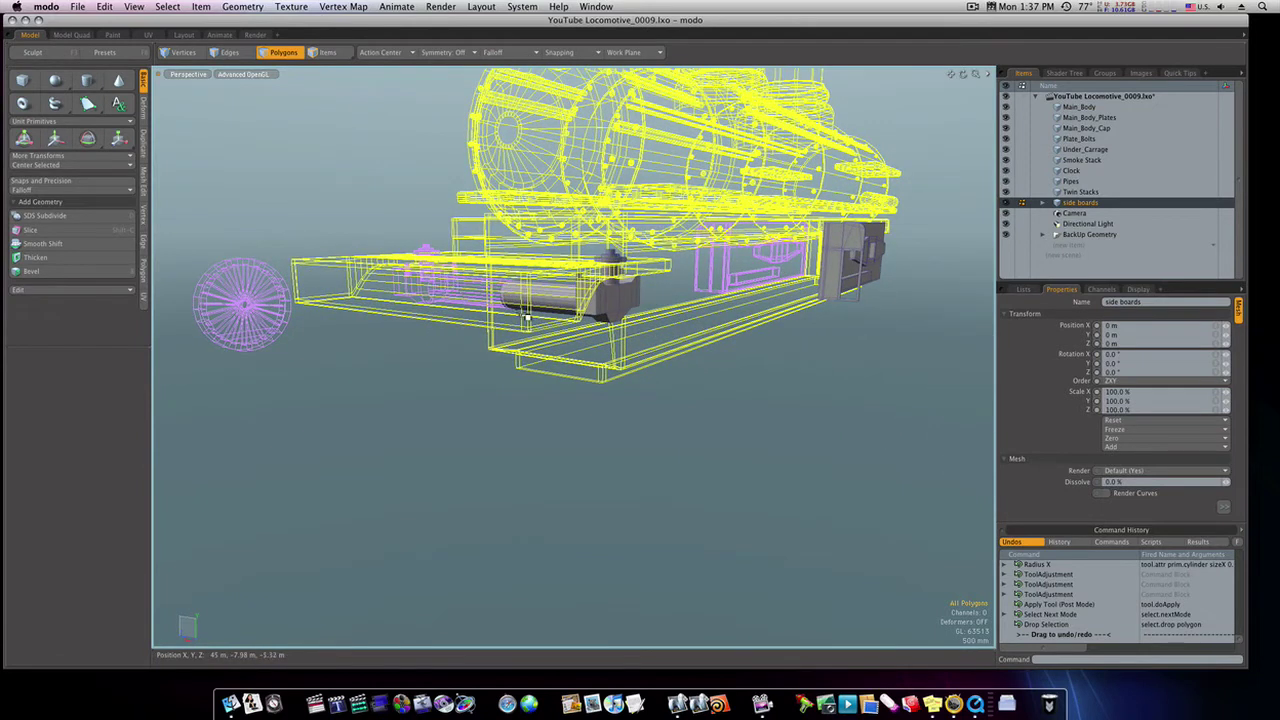
alt+drag(505, 301, 594, 304)
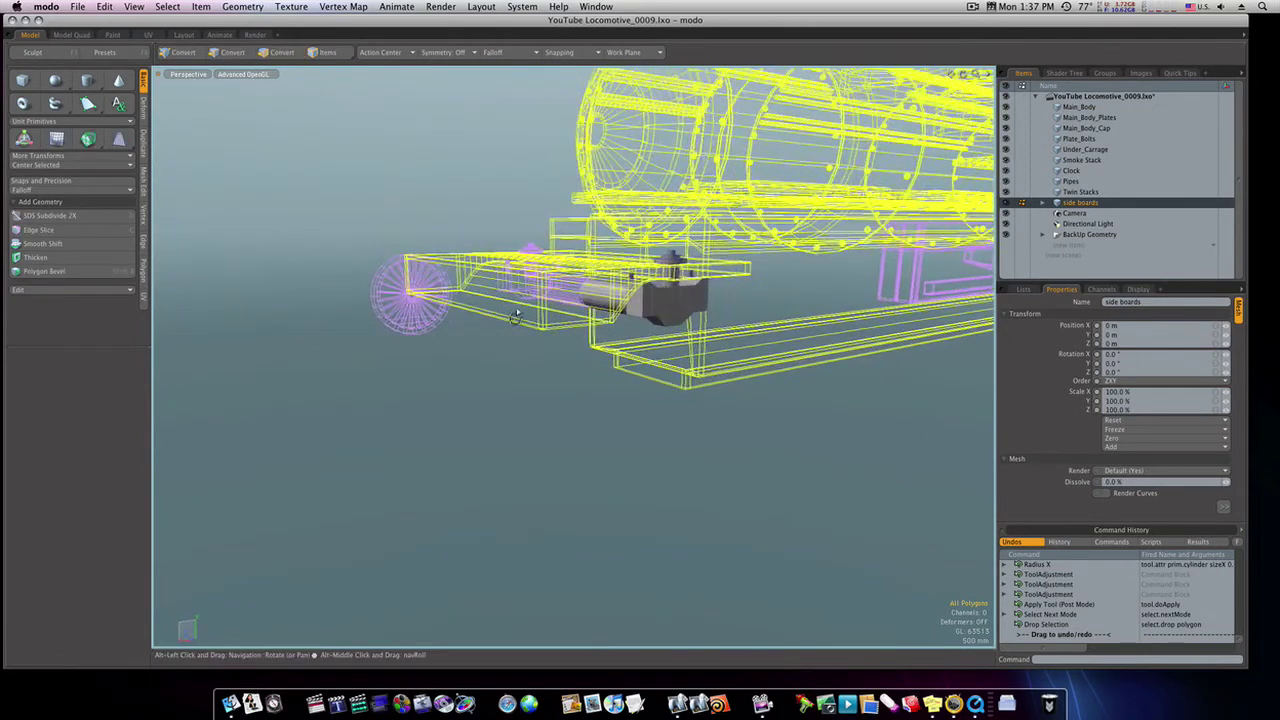
scroll(510, 344, down, 4)
alt+drag(510, 344, 533, 395)
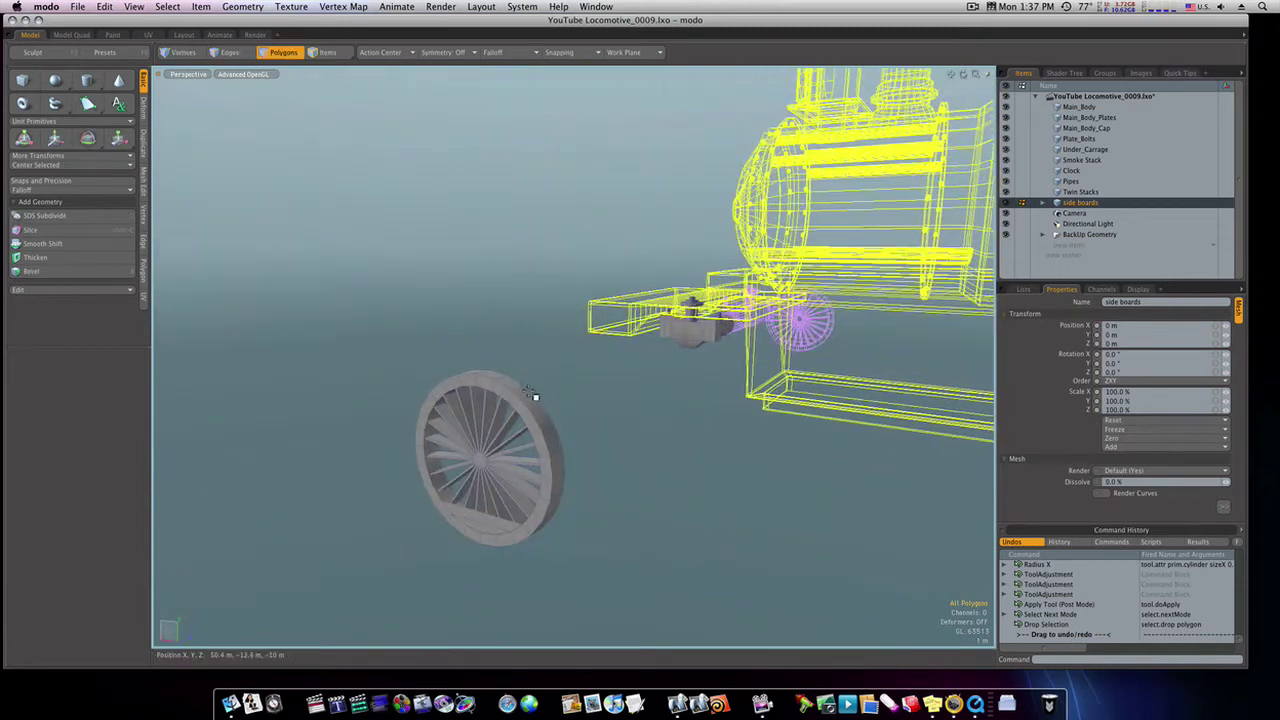
double_click(528, 401)
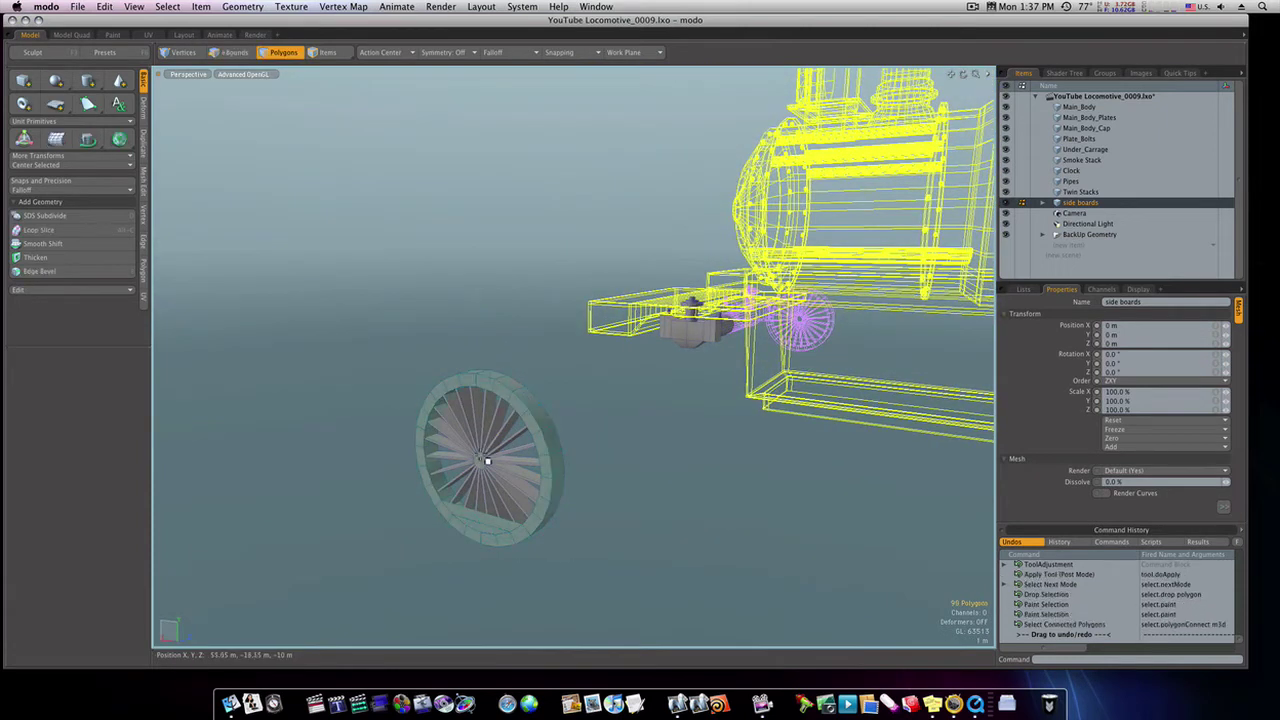
shift+double_click(480, 457)
key(w)
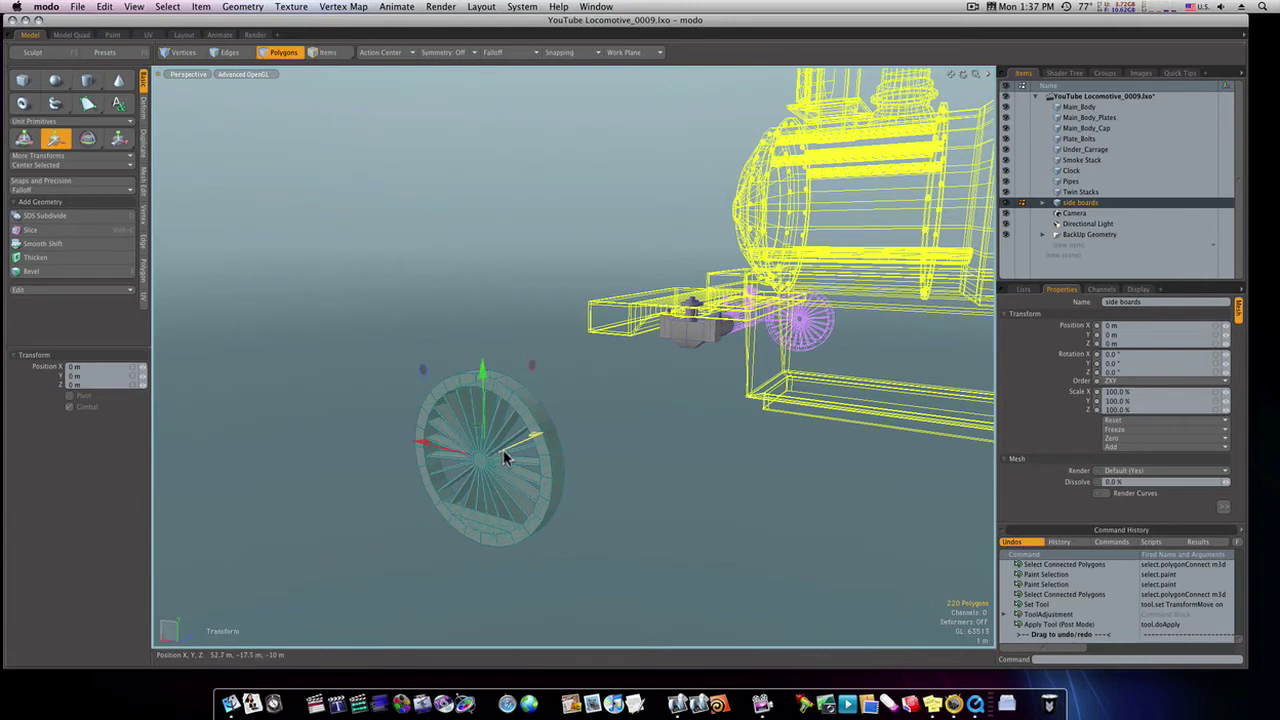
drag(504, 457, 551, 383)
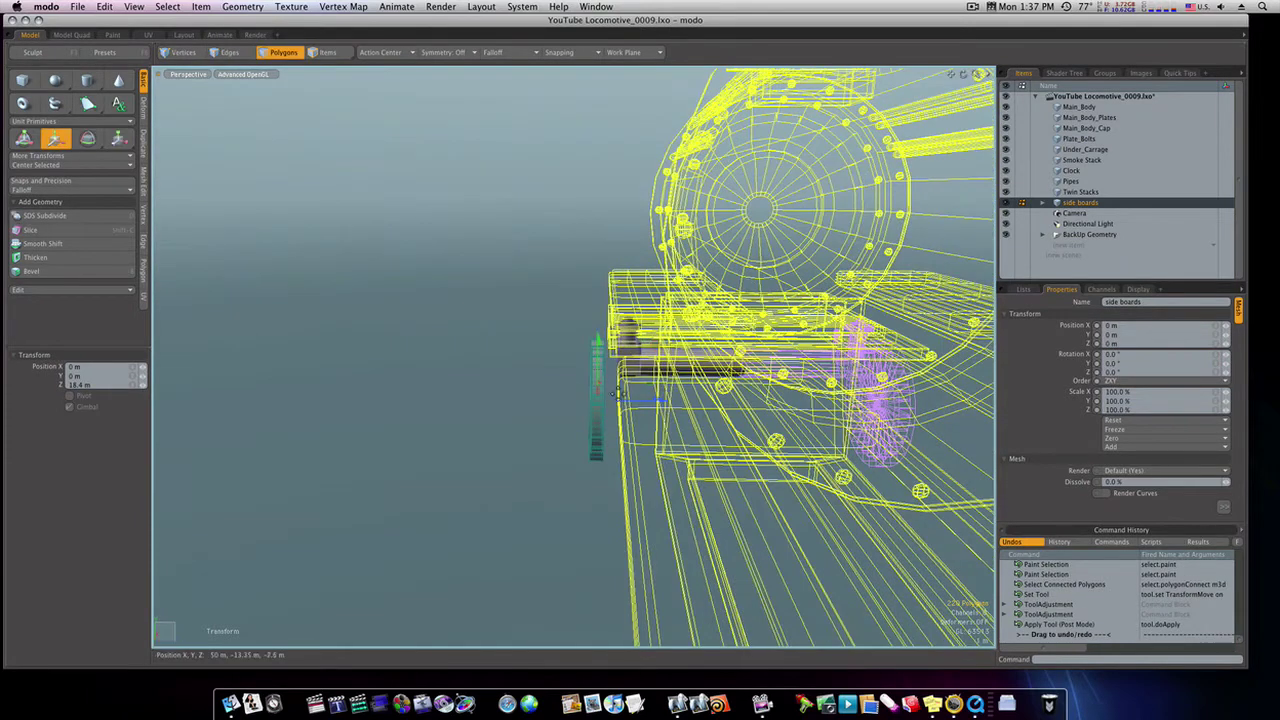
drag(638, 400, 652, 400)
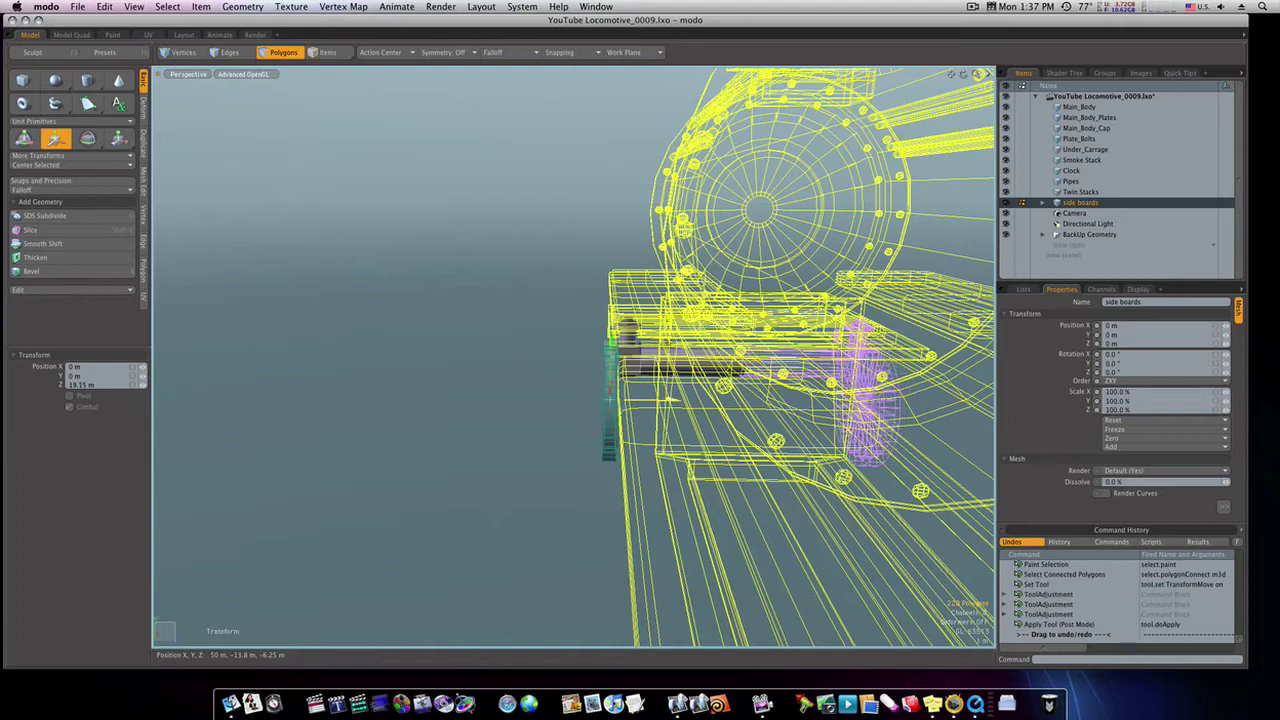
Select the tiered pin, mounting block, axle and both end cylinders, and move them 1.95 m down and 1.85 m inward along Z.
alt+drag(560, 360, 732, 340)
alt+drag(592, 344, 702, 345)
alt+drag(498, 344, 703, 317)
key(space)
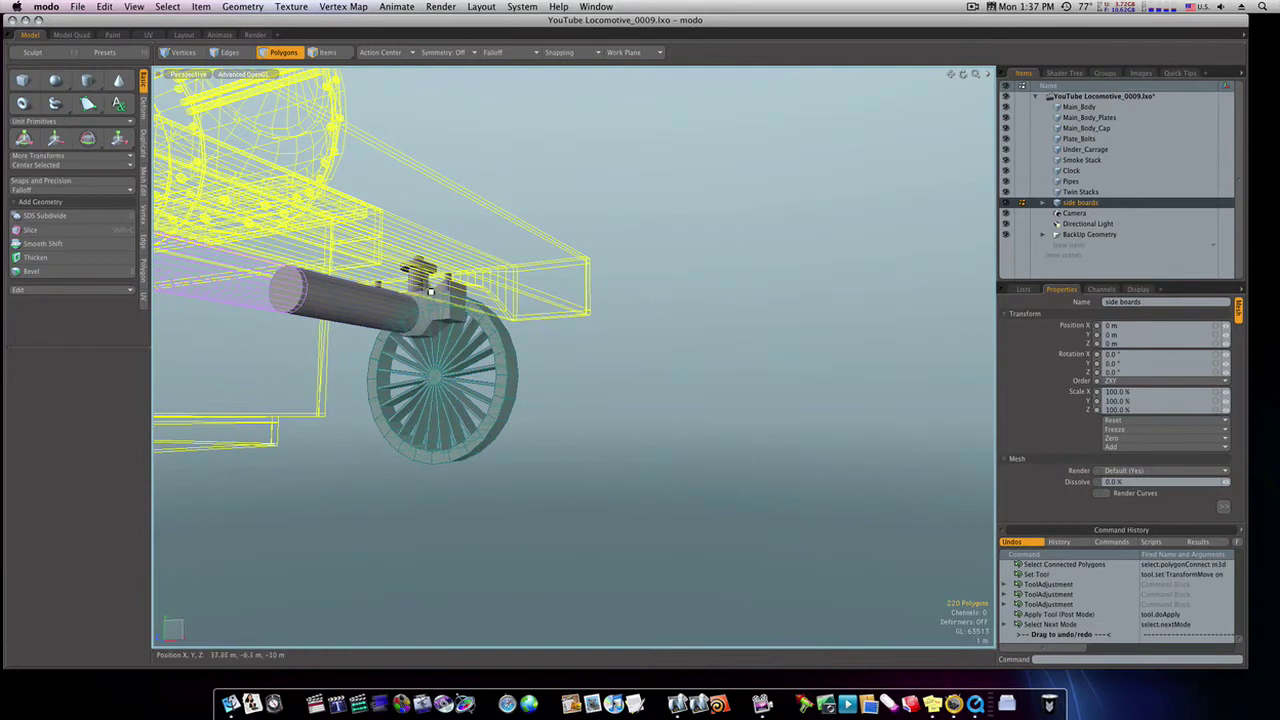
double_click(424, 281)
shift+double_click(438, 305)
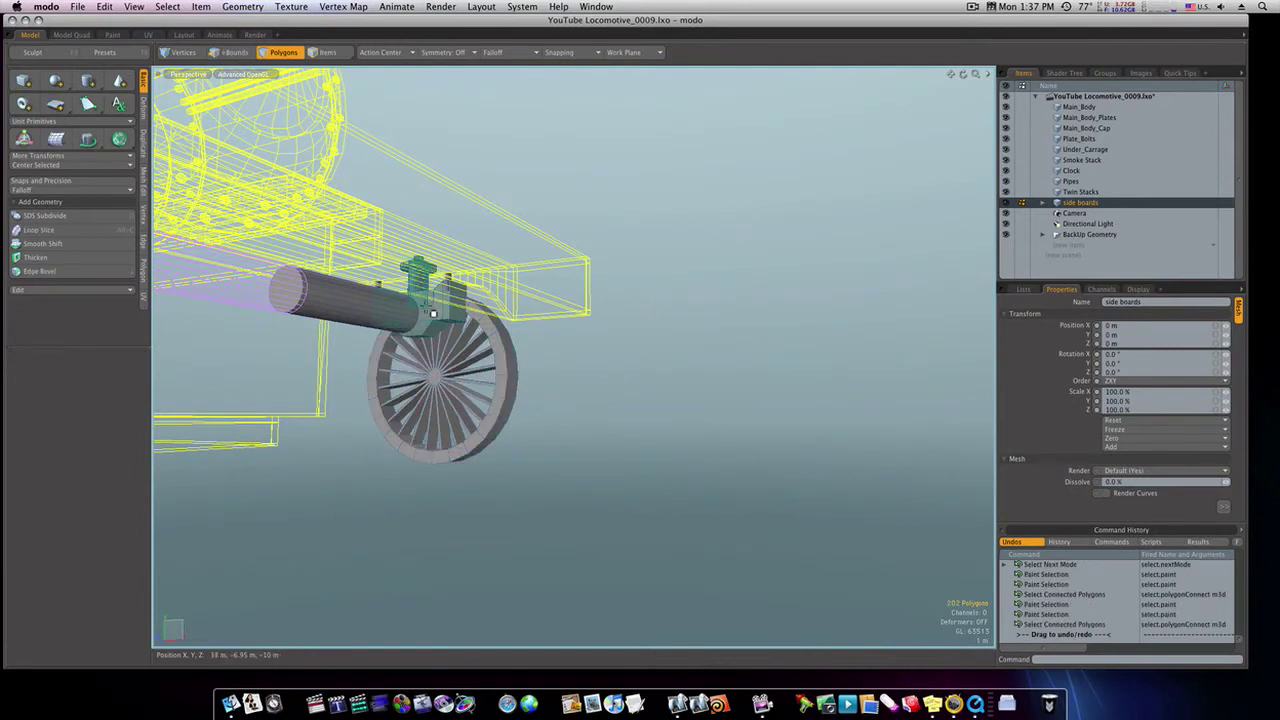
shift+double_click(397, 311)
shift+double_click(381, 285)
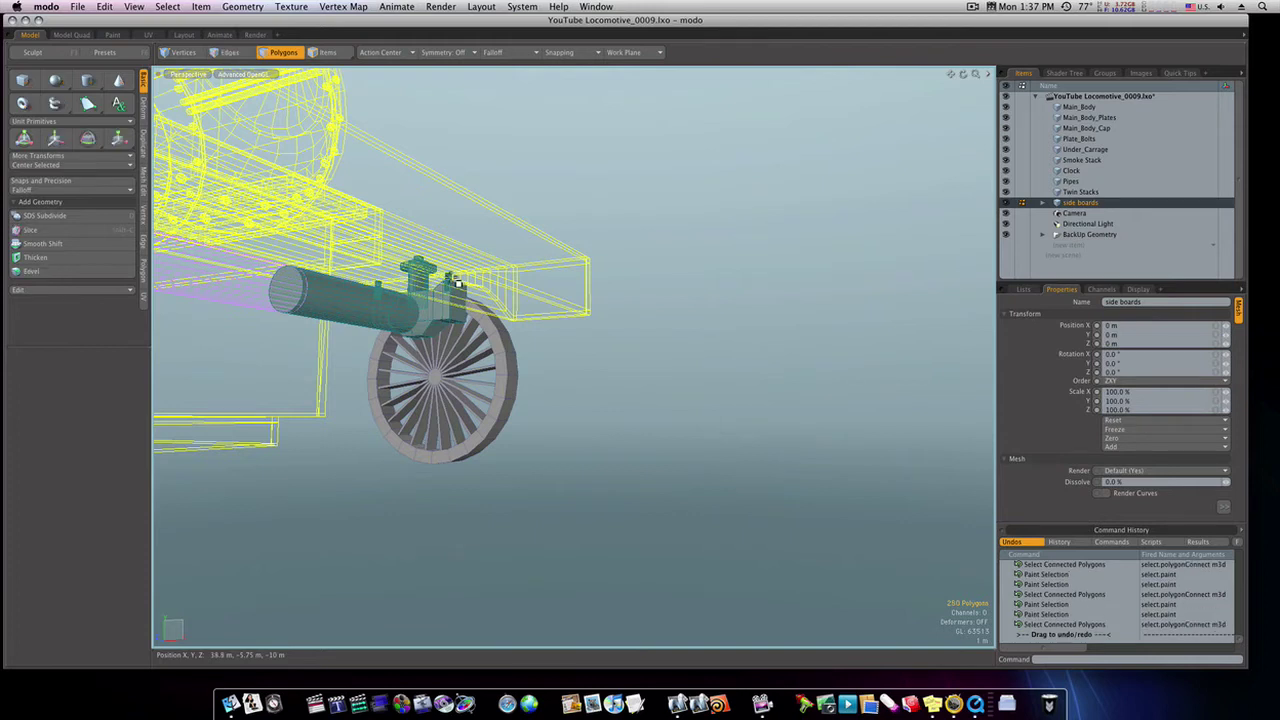
key(w)
drag(374, 260, 370, 316)
alt+drag(478, 400, 371, 411)
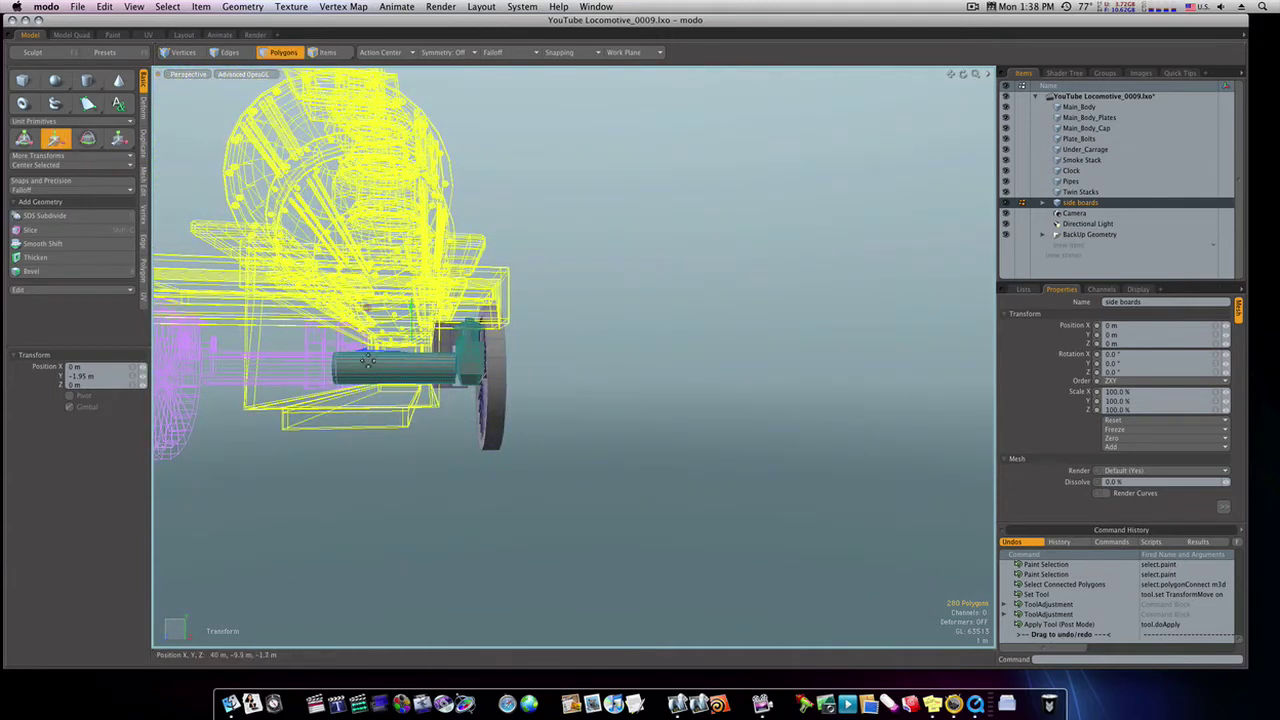
mouse_move(370, 358)
mouse_down()
mouse_move(303, 355)
mouse_move(325, 355)
mouse_move(280, 372)
mouse_move(219, 467)
mouse_move(349, 410)
mouse_move(360, 366)
mouse_up()
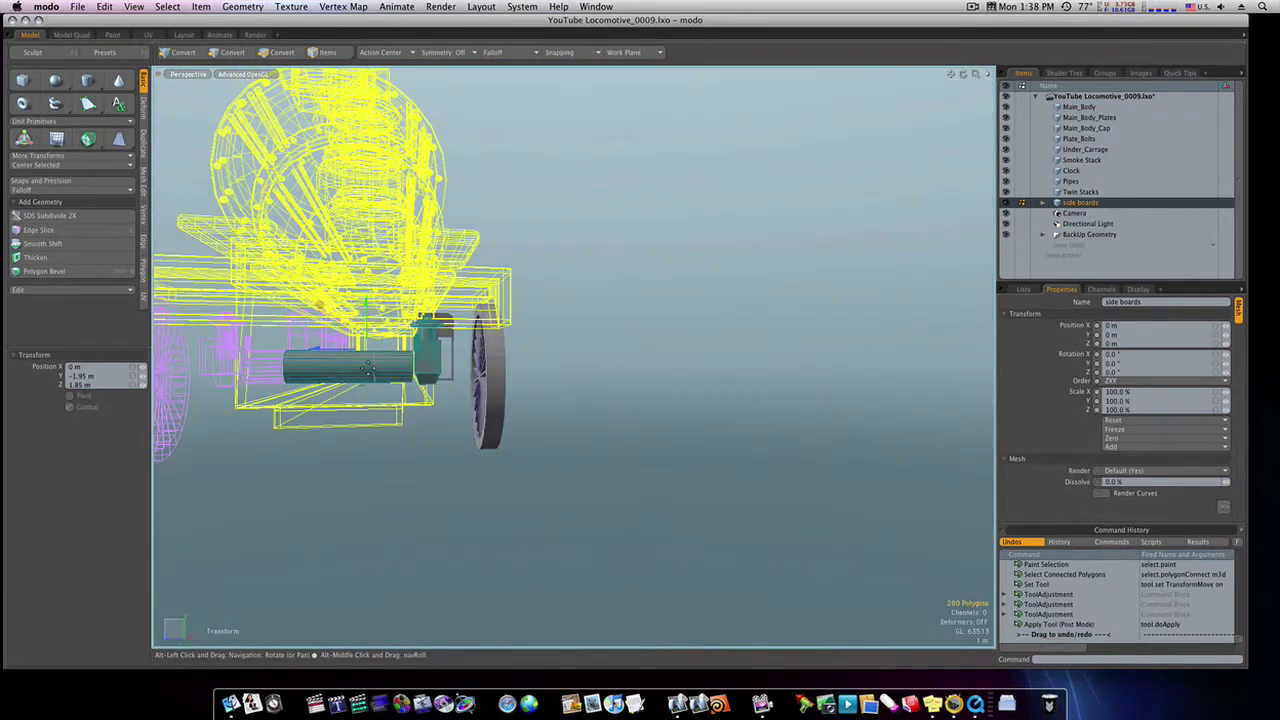
Select the complete wheel and move it 1.7 m inward along Z against the mounting block.
key(space)
double_click(493, 368)
alt+drag(493, 369, 538, 378)
shift+double_click(455, 383)
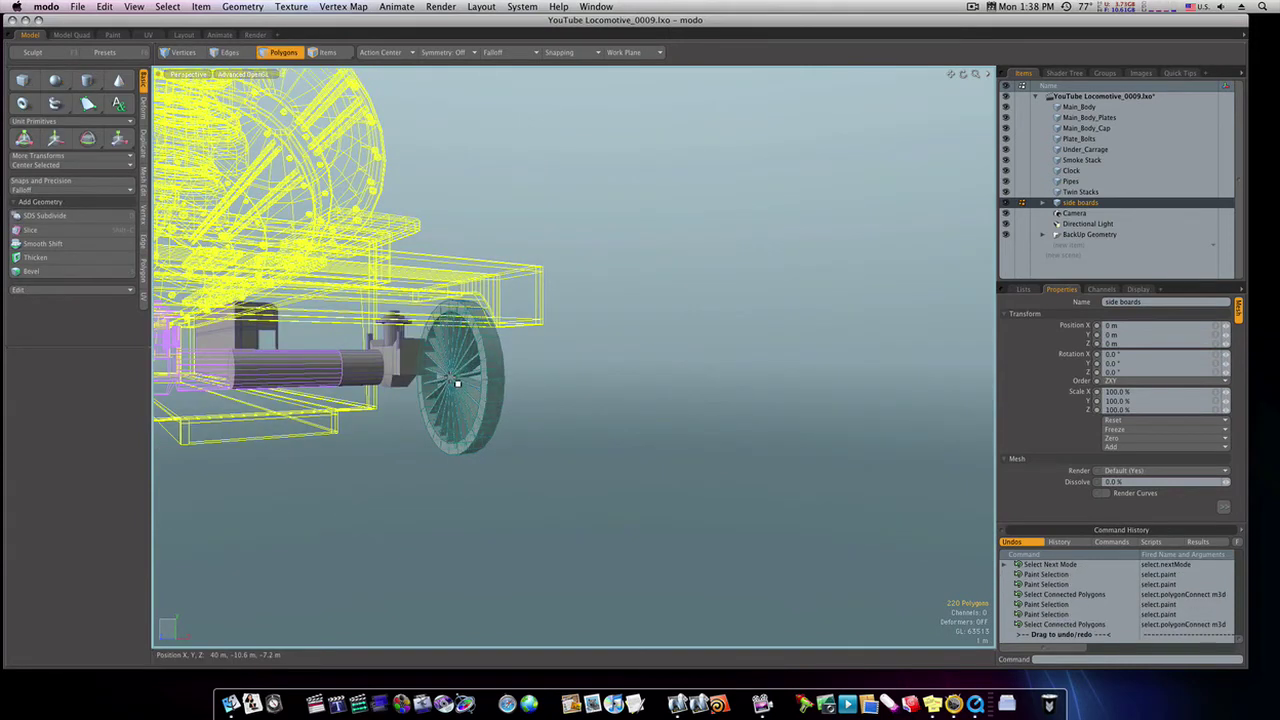
key(w)
drag(438, 382, 402, 377)
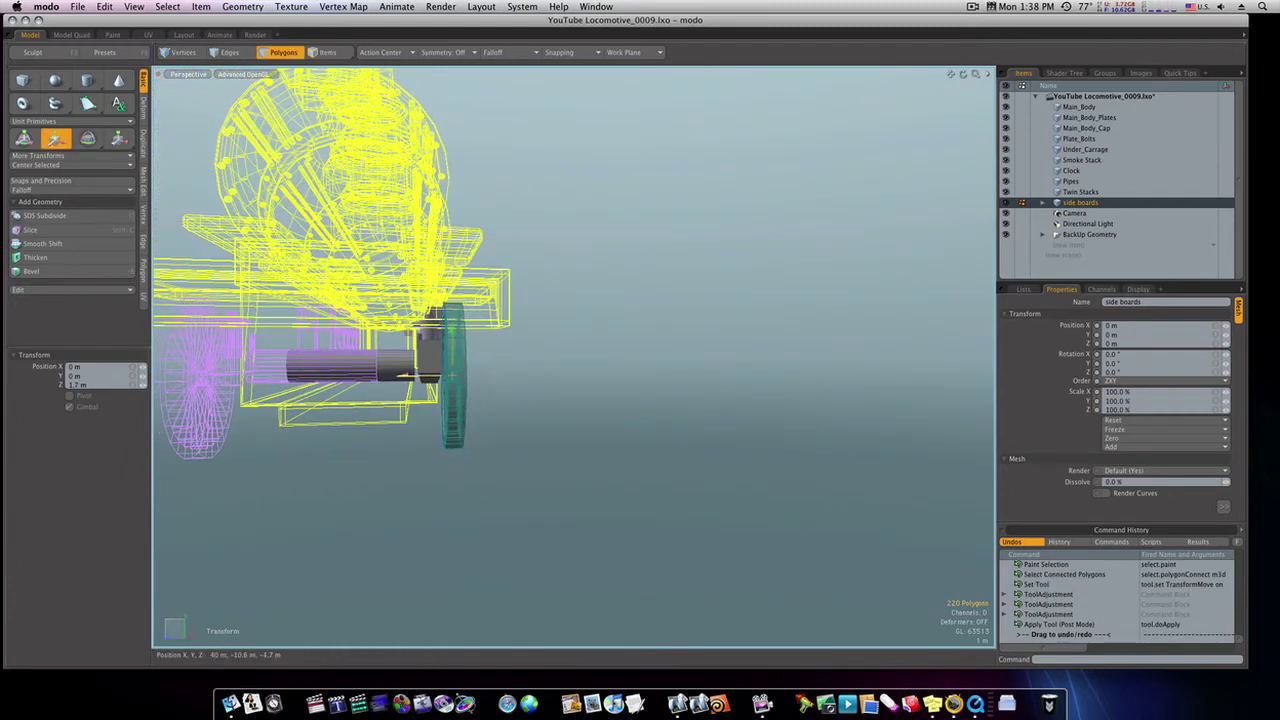
alt+drag(560, 386, 672, 384)
key(space)
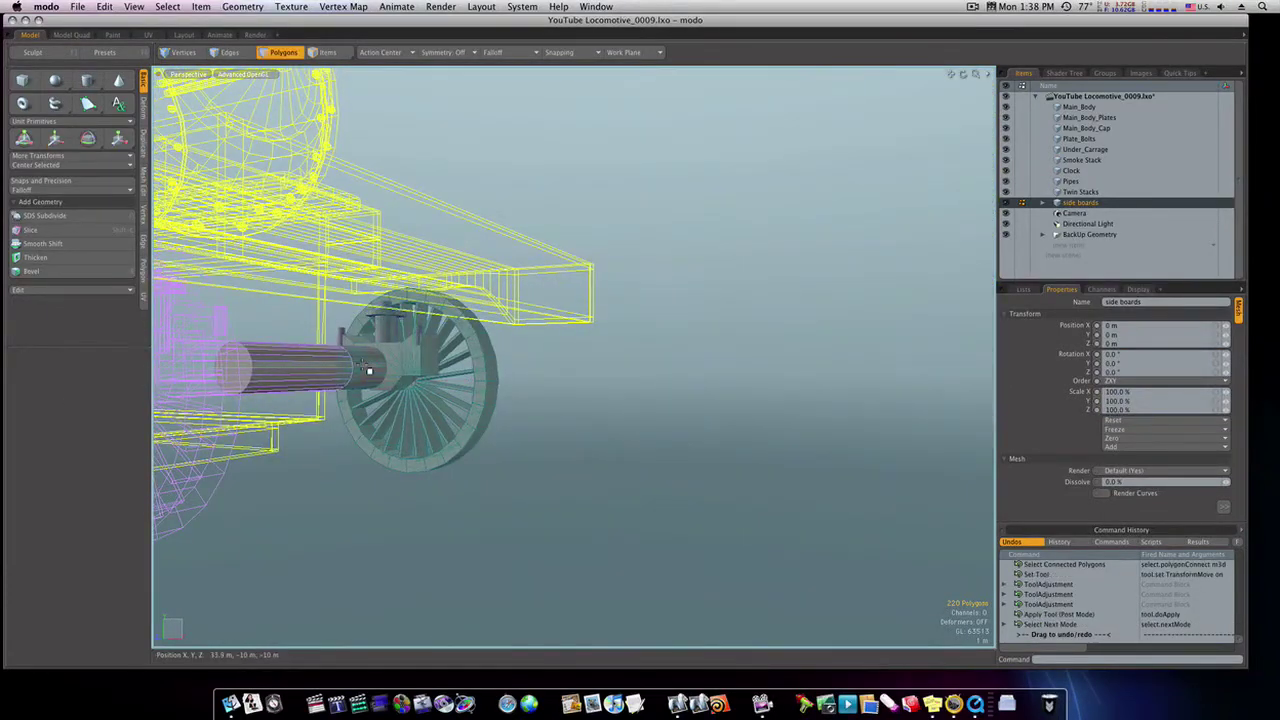
Select the axle, mounting block, both end cylinders and tiered pin, and move them together to fit the wheel.
double_click(369, 369)
shift+double_click(401, 361)
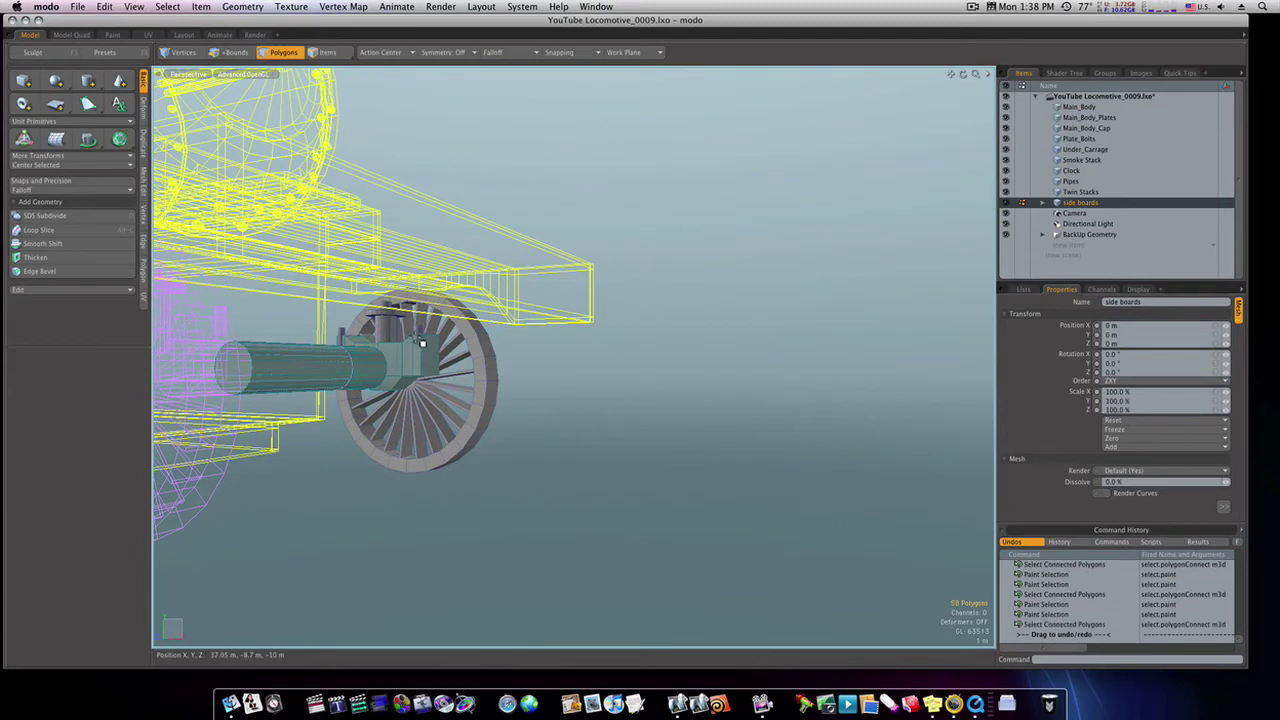
shift+double_click(420, 330)
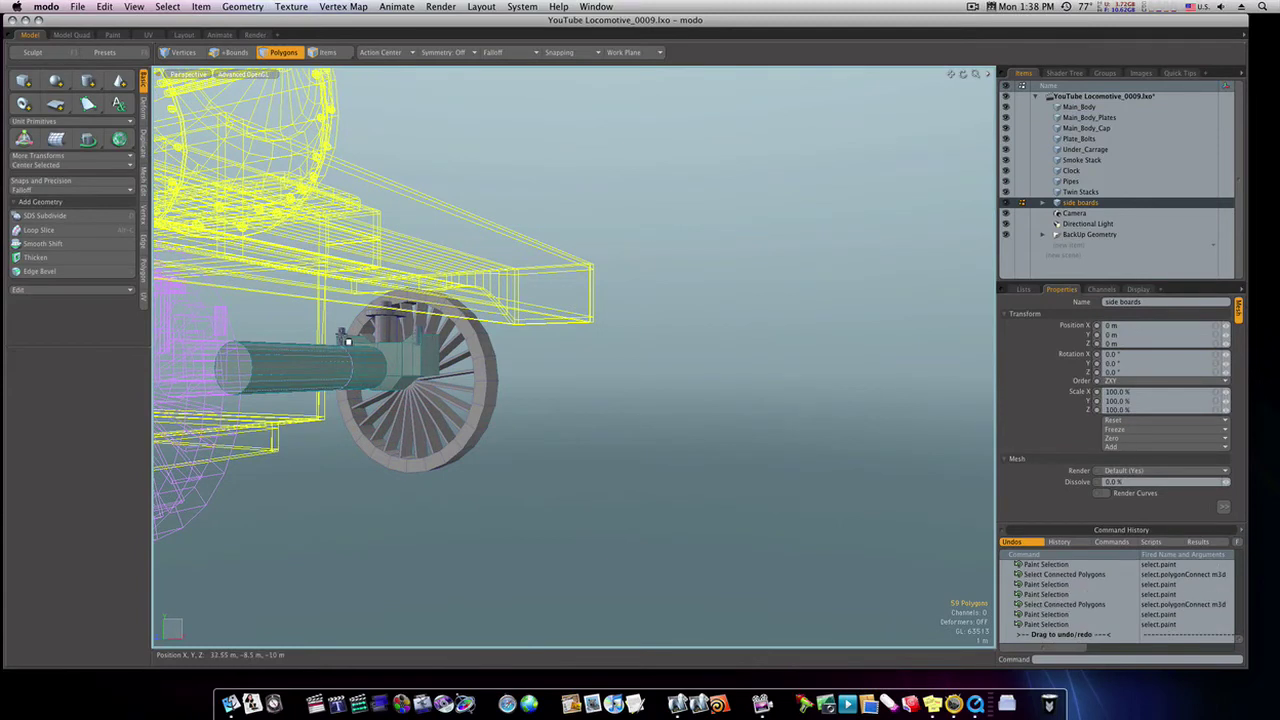
shift+double_click(342, 334)
shift+double_click(381, 327)
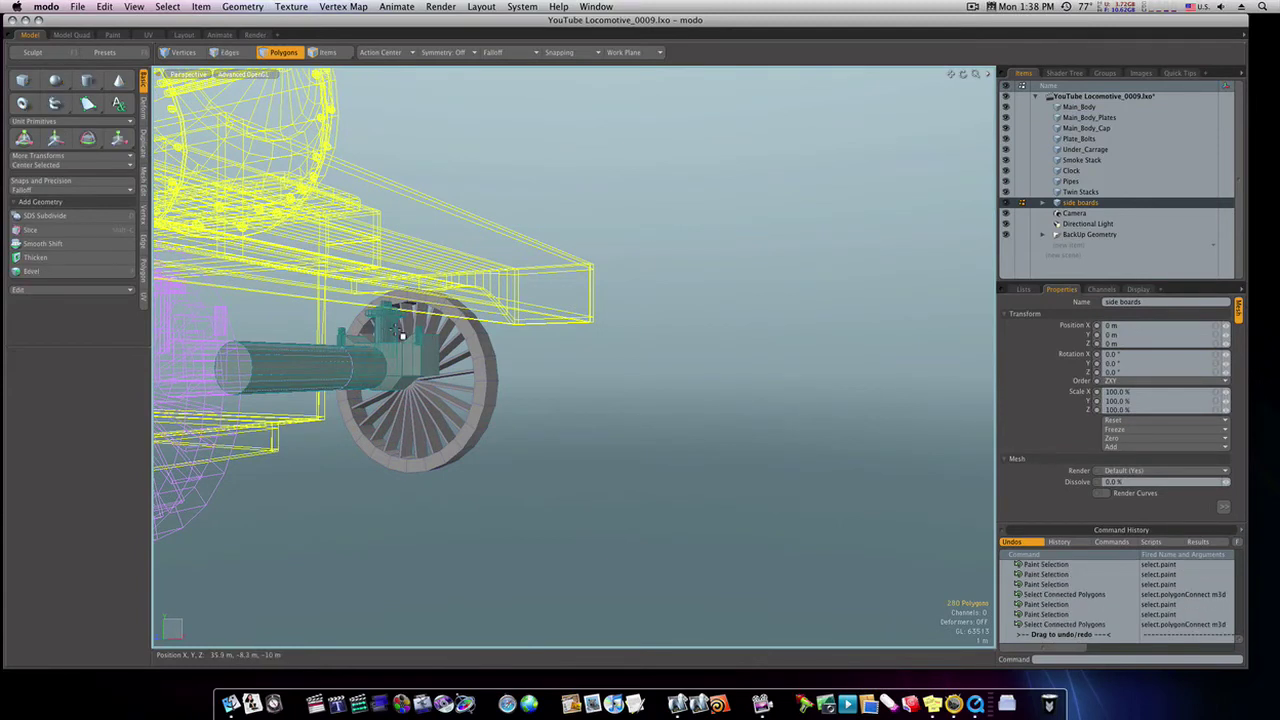
key(w)
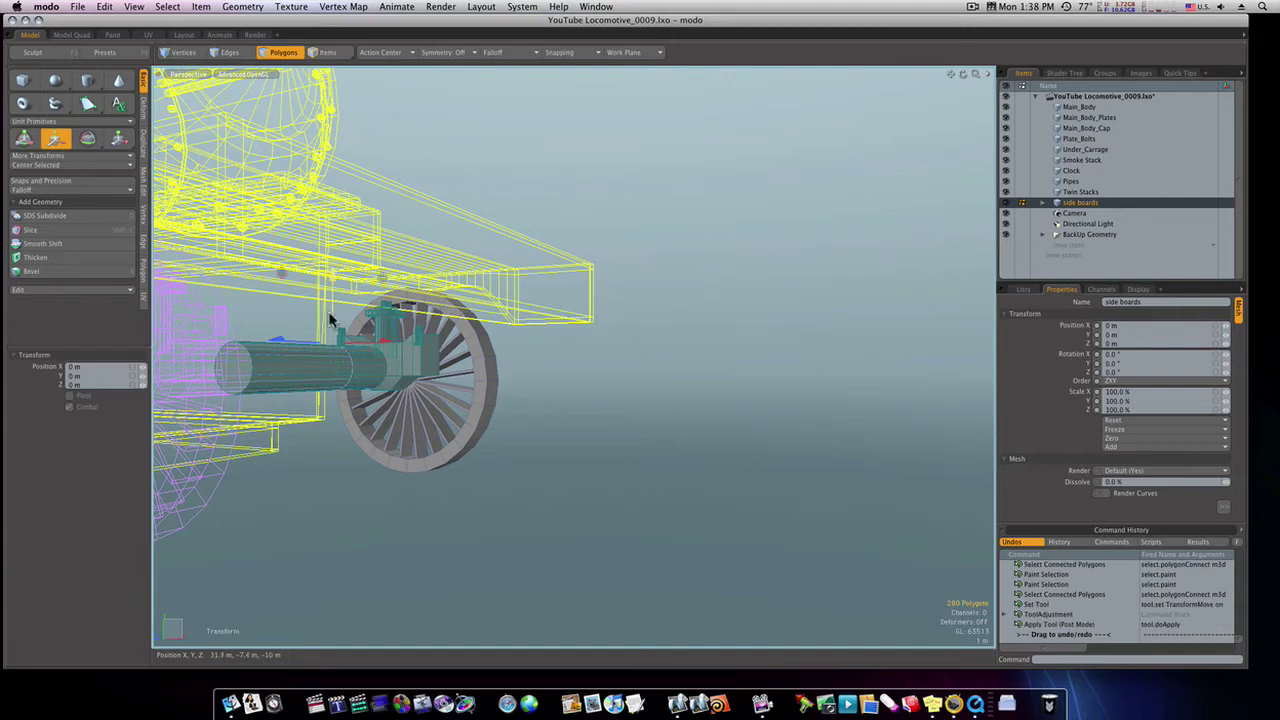
drag(330, 314, 480, 362)
key(space)
Select only the tiered pin's topmost face and bevel it upward with a 2.6 m shift to form a tall shaft.
scroll(483, 362, up, 4)
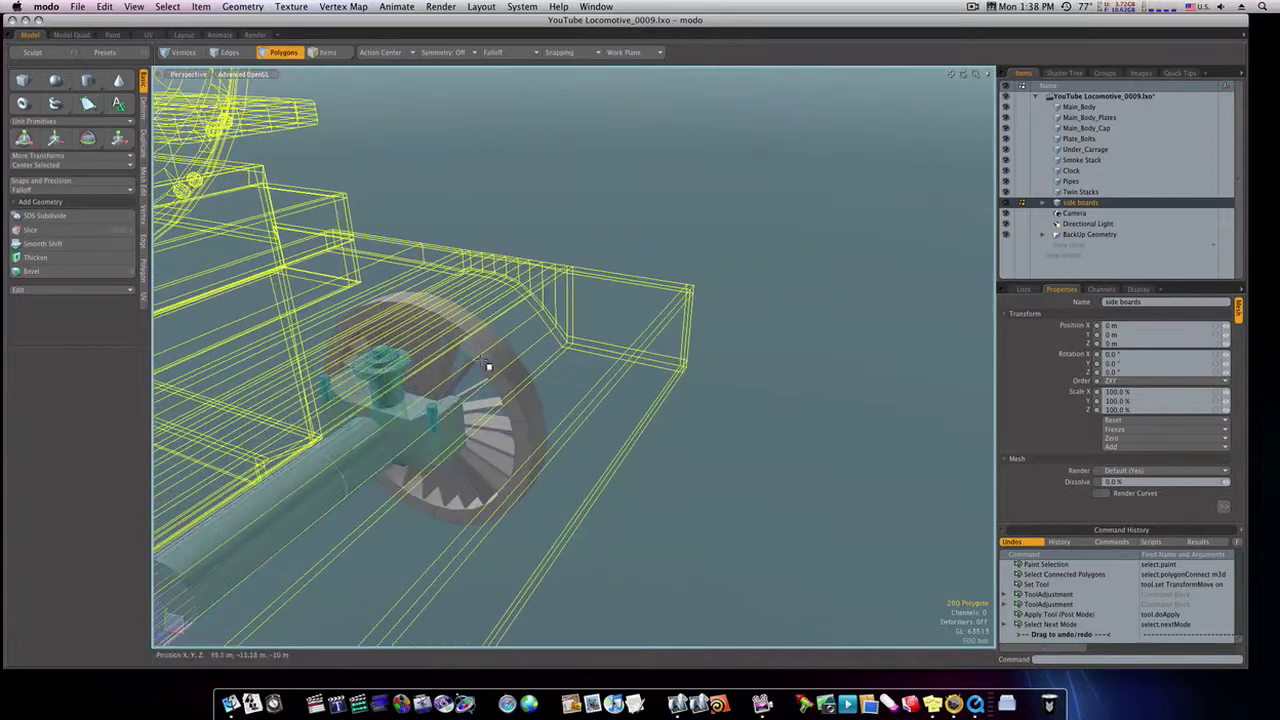
key(space)
click(388, 354)
key(space)
key(space)
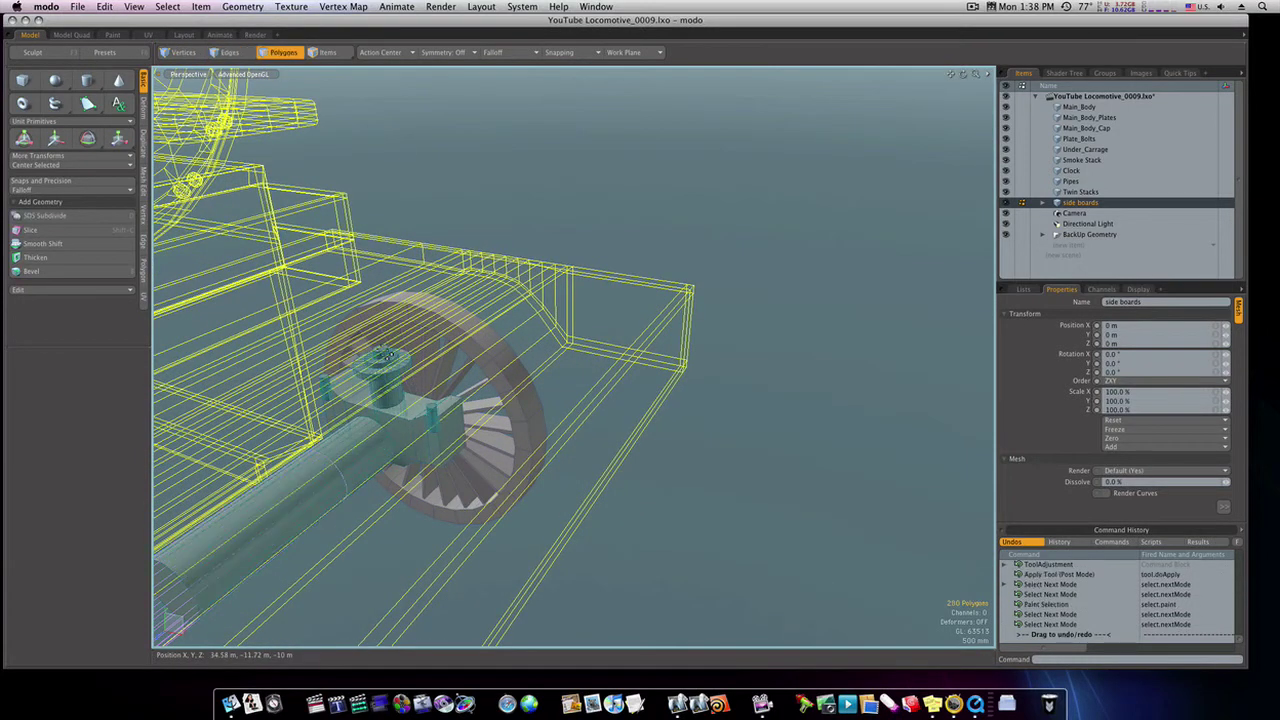
double_click(388, 357)
click(453, 355)
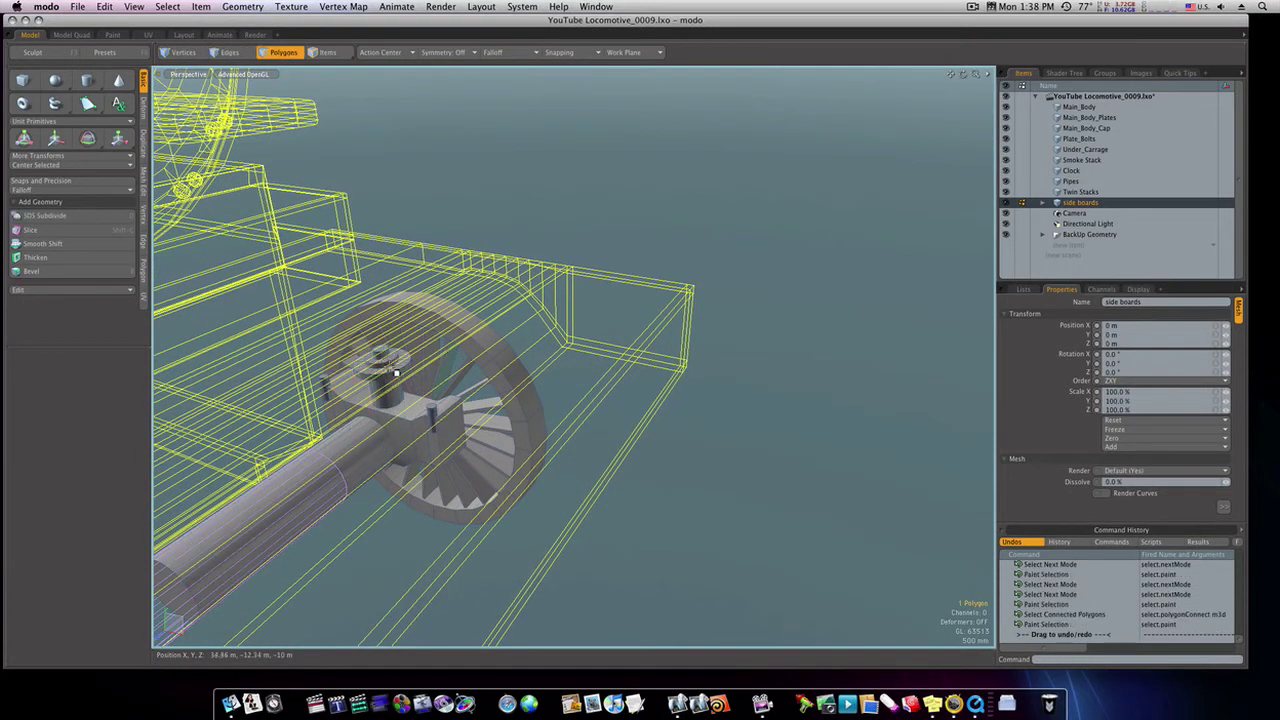
click(390, 356)
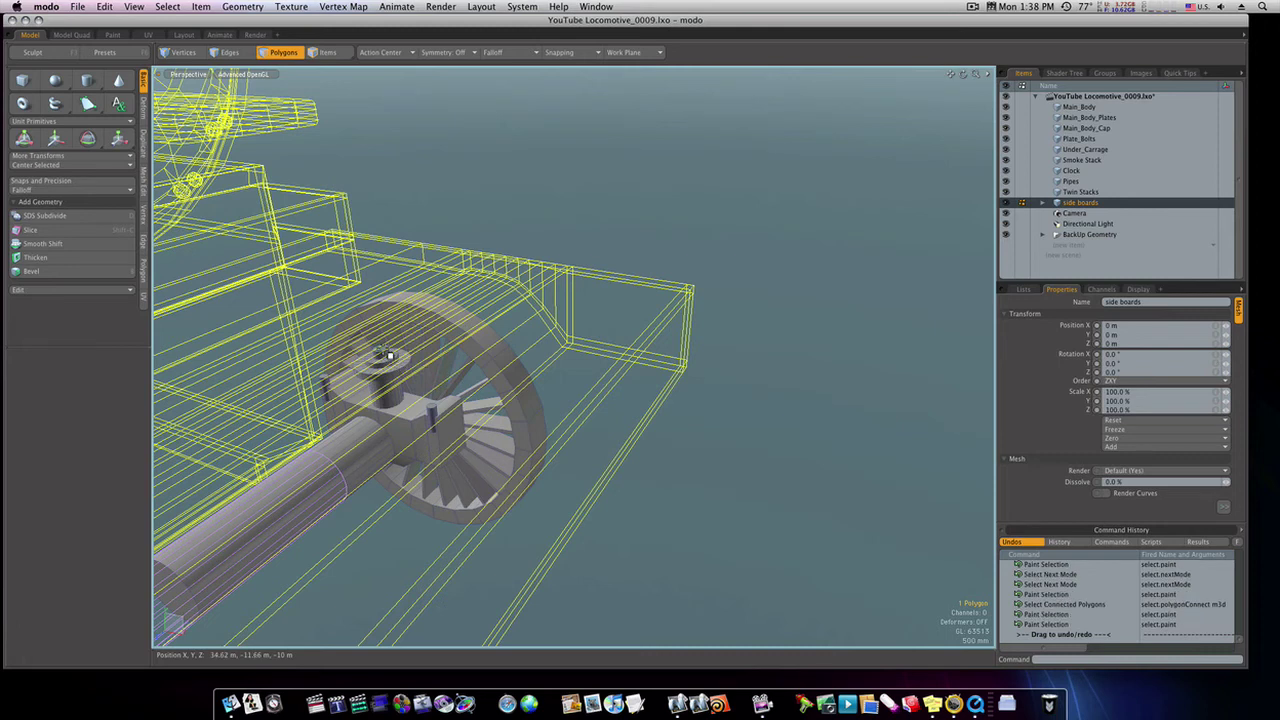
key(b)
drag(379, 333, 359, 209)
alt+drag(640, 222, 557, 237)
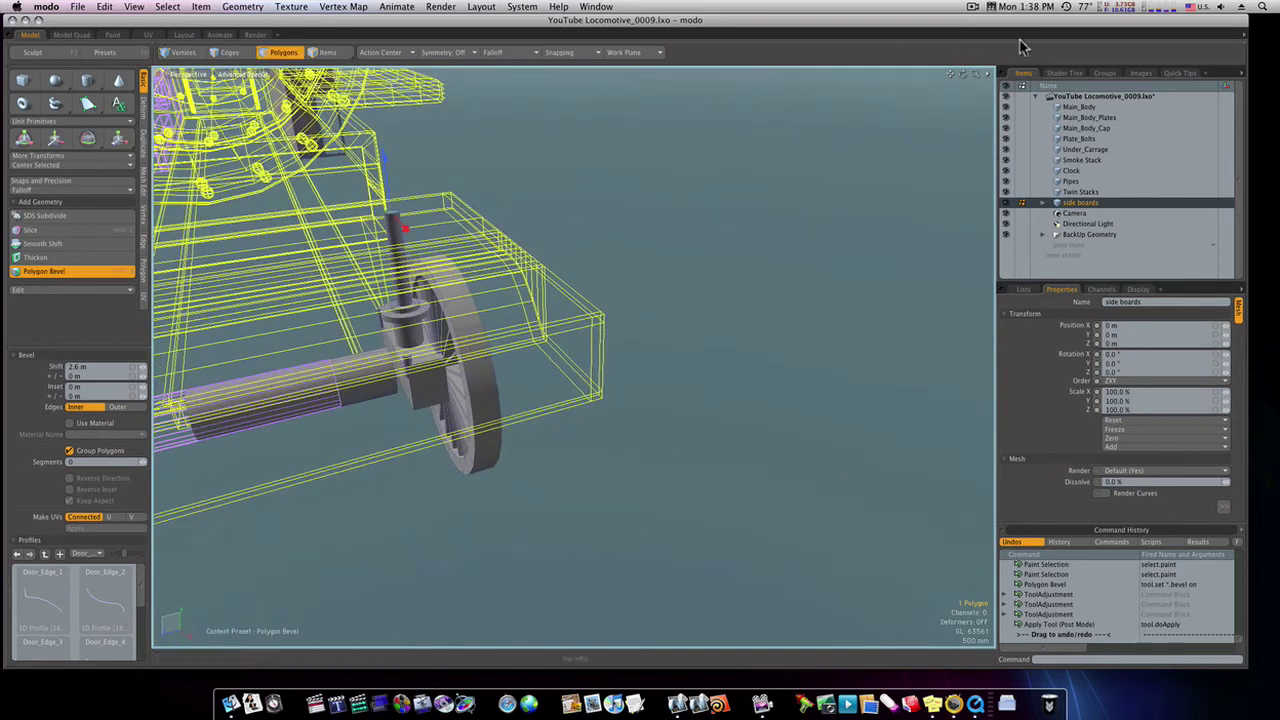
Include all locomotive mesh items in the item selection and lower the shaft's top face 660 mm toward the front deck.
shift+click(1066, 107)
alt+drag(626, 180, 529, 240)
key(w)
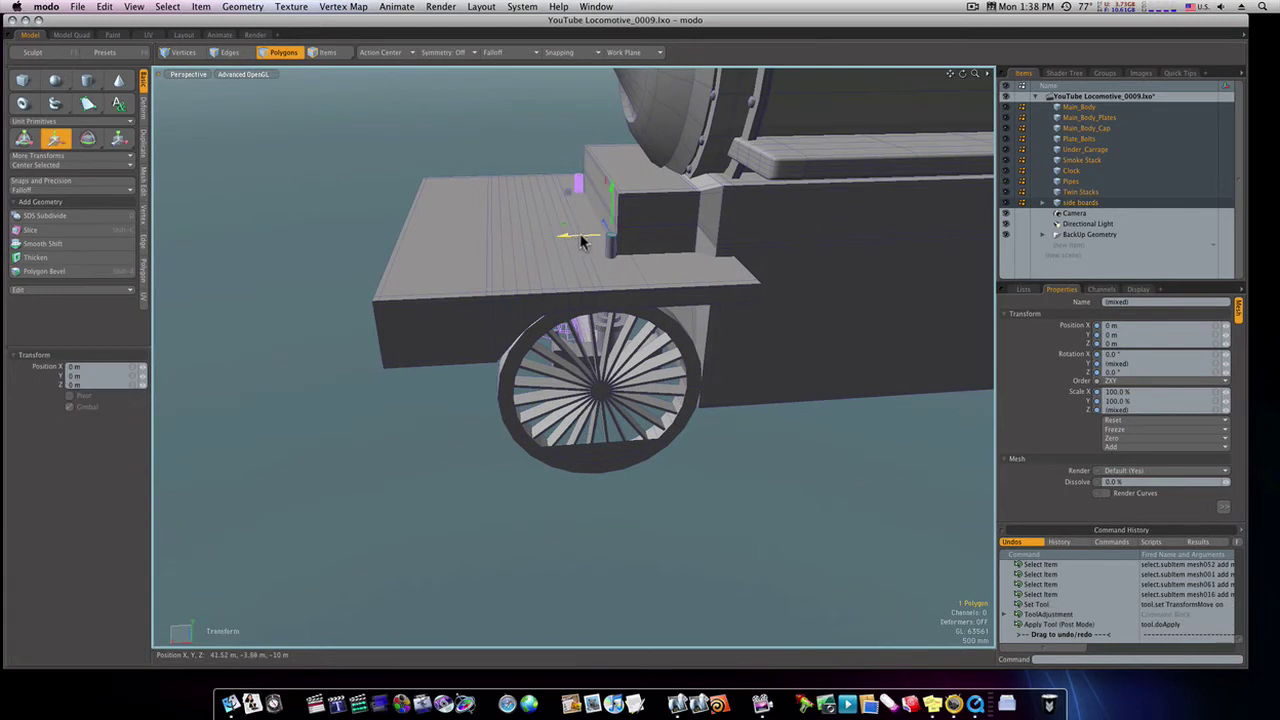
drag(612, 189, 612, 198)
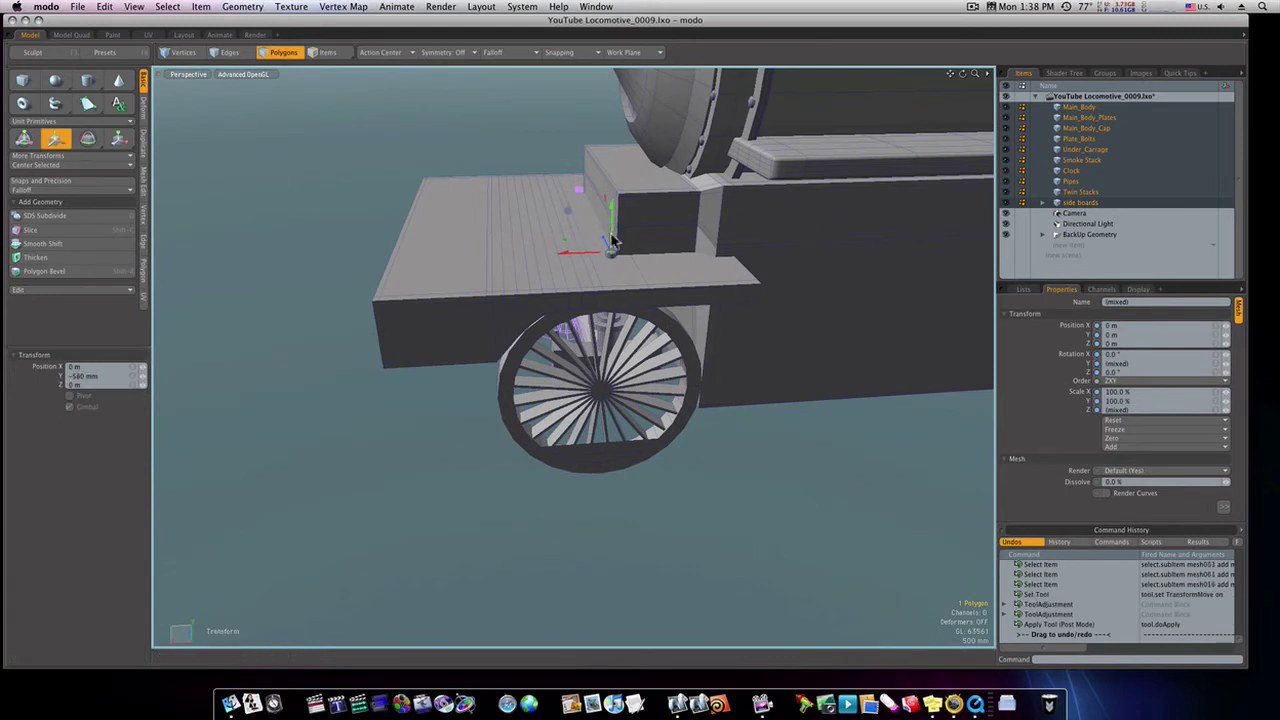
drag(612, 206, 612, 208)
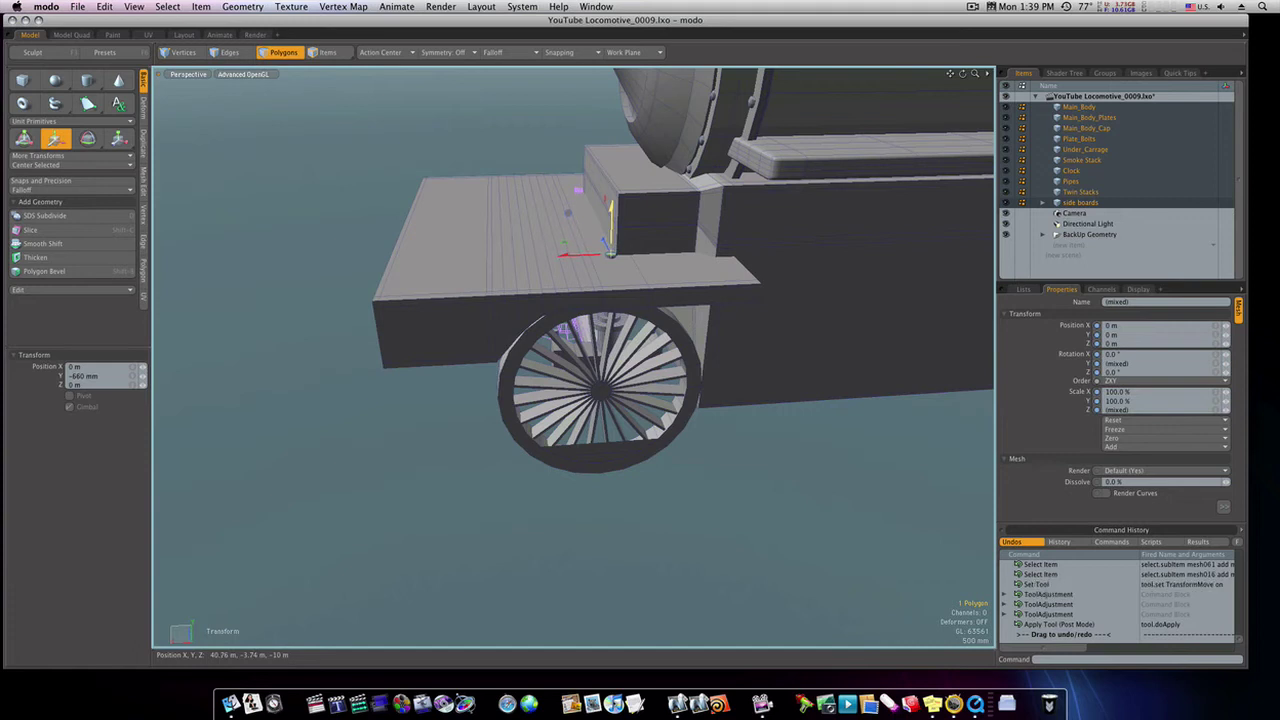
key(space)
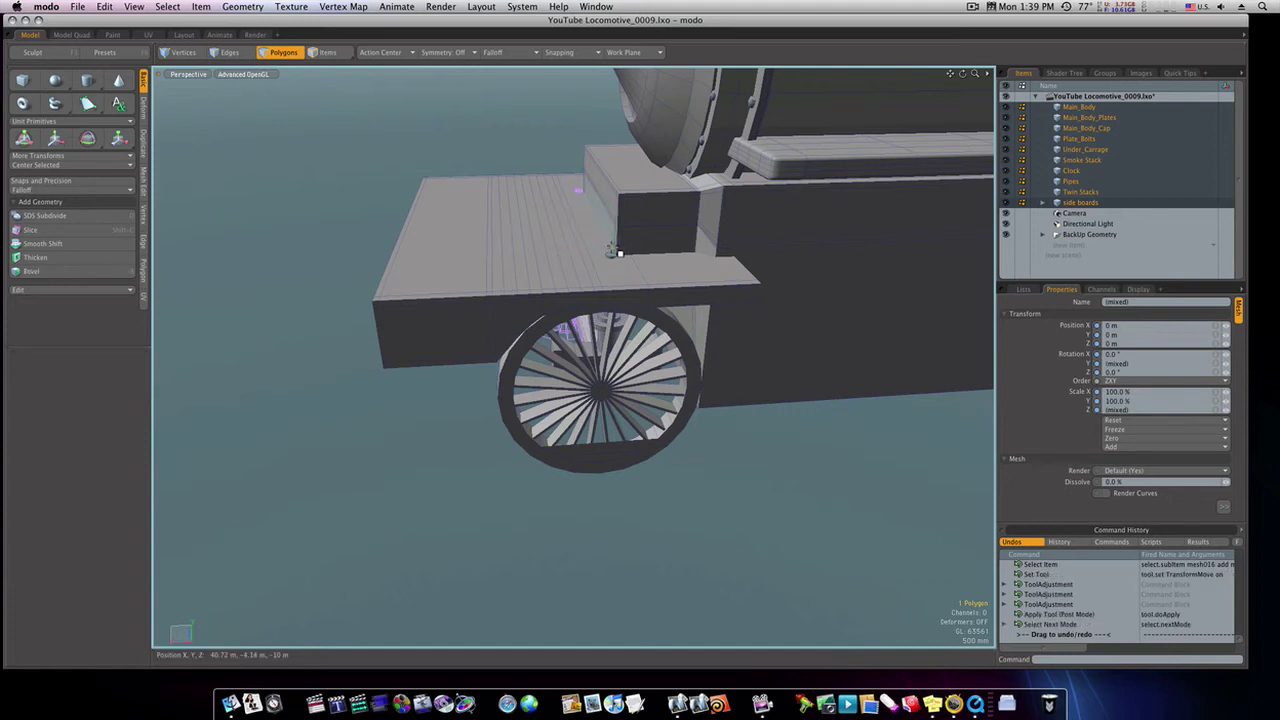
Bevel the shaft's top face outward into a wide ring, and raise it with a 160 mm shift to form a disc.
key(b)
click(608, 266)
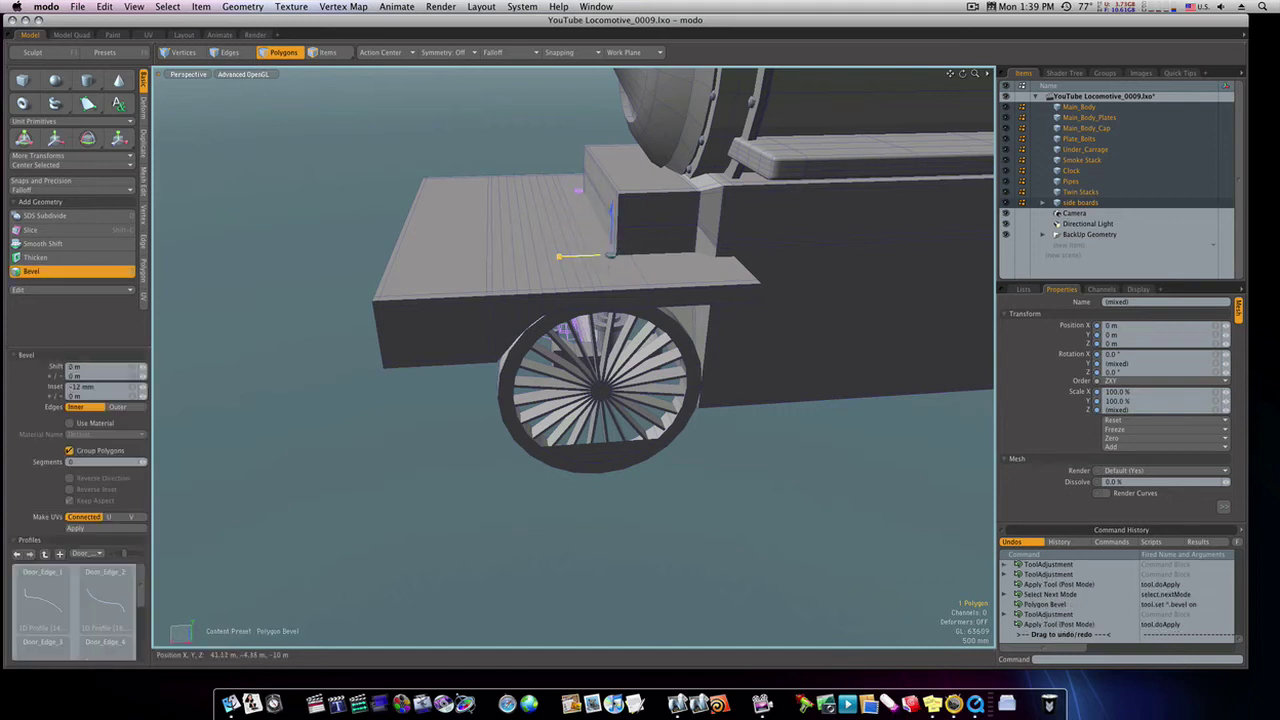
drag(558, 256, 525, 258)
shift+click(556, 286)
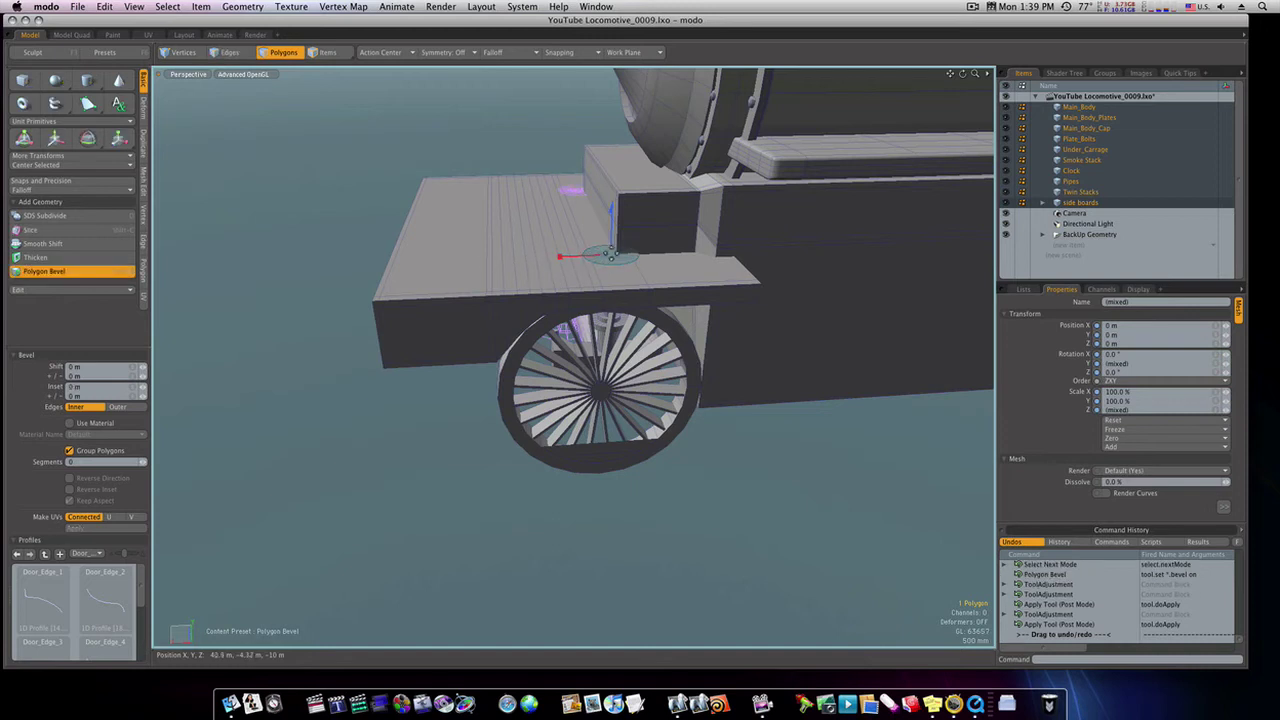
drag(612, 206, 612, 202)
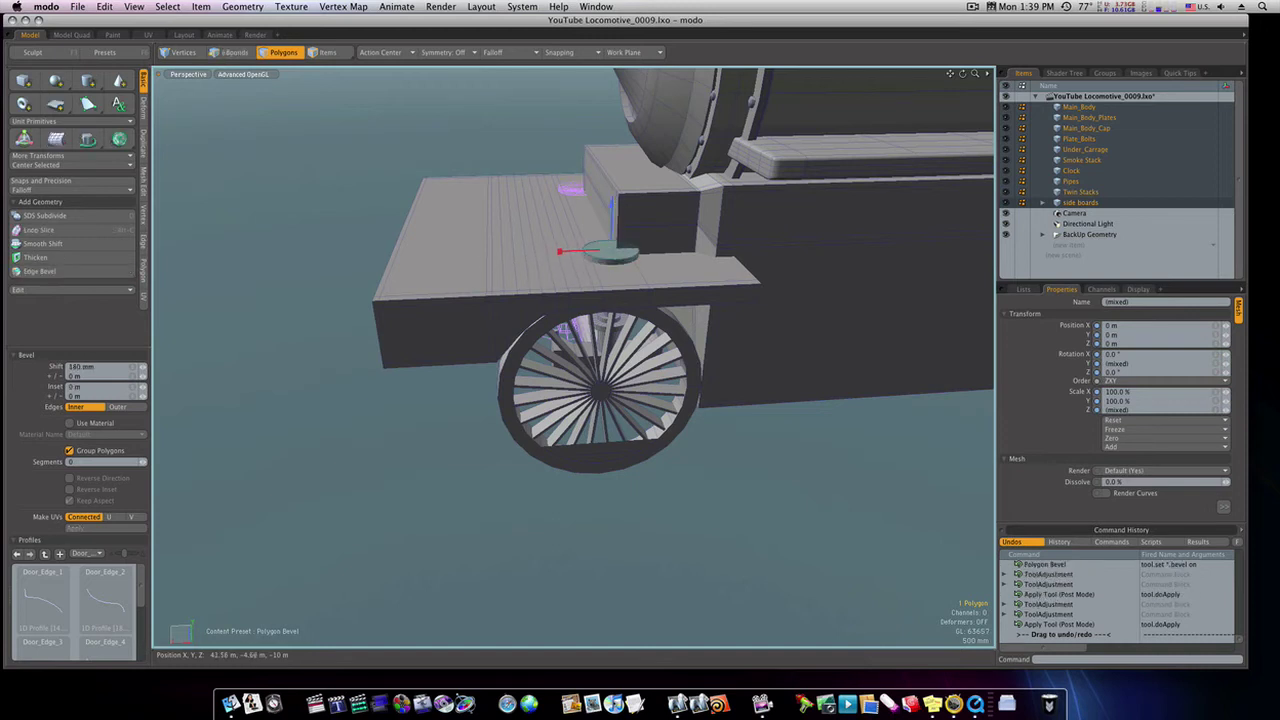
Inset the disc's top face 564 mm and raise the inner face 240 mm to form a smaller cap.
shift+click(588, 258)
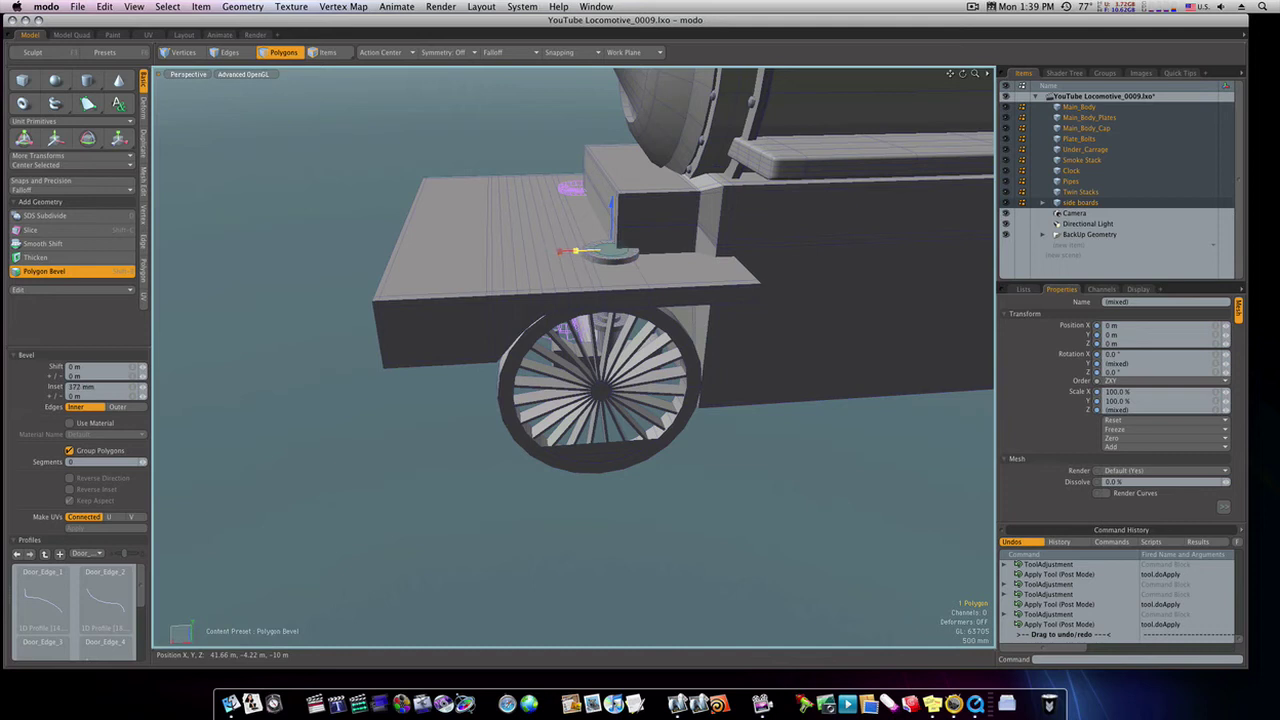
drag(576, 251, 579, 251)
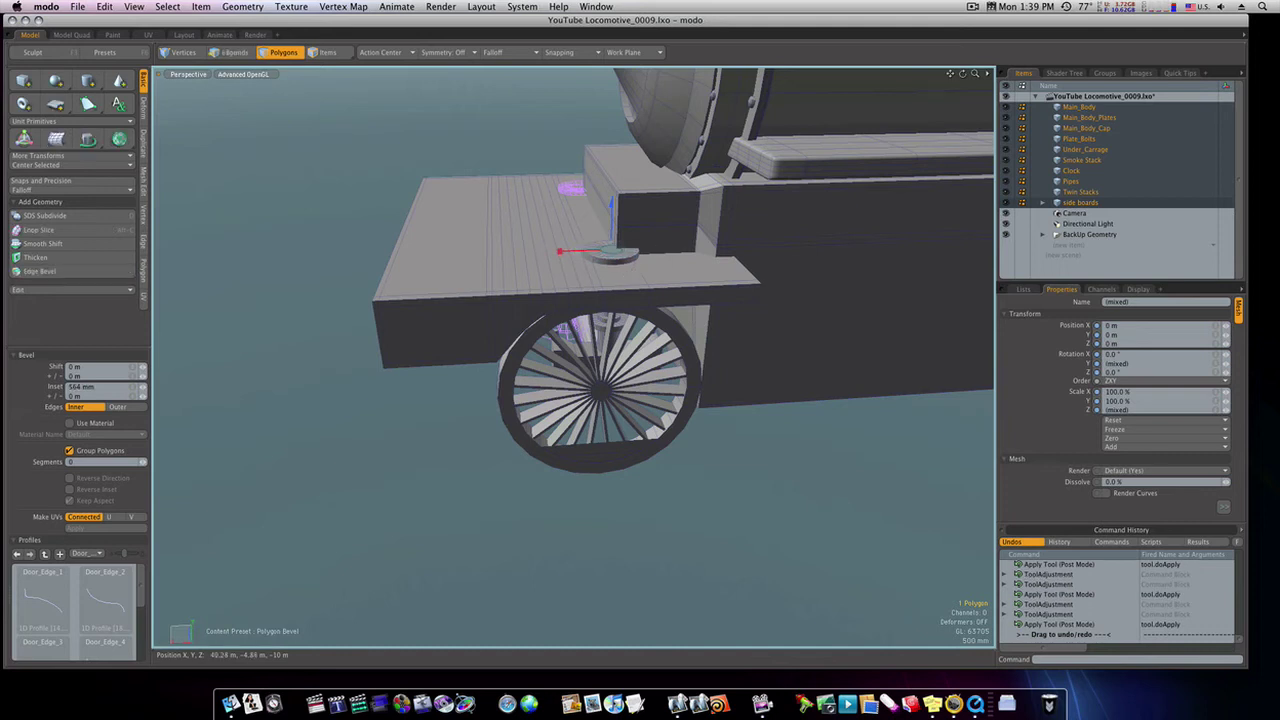
shift+click(625, 254)
drag(612, 238, 613, 235)
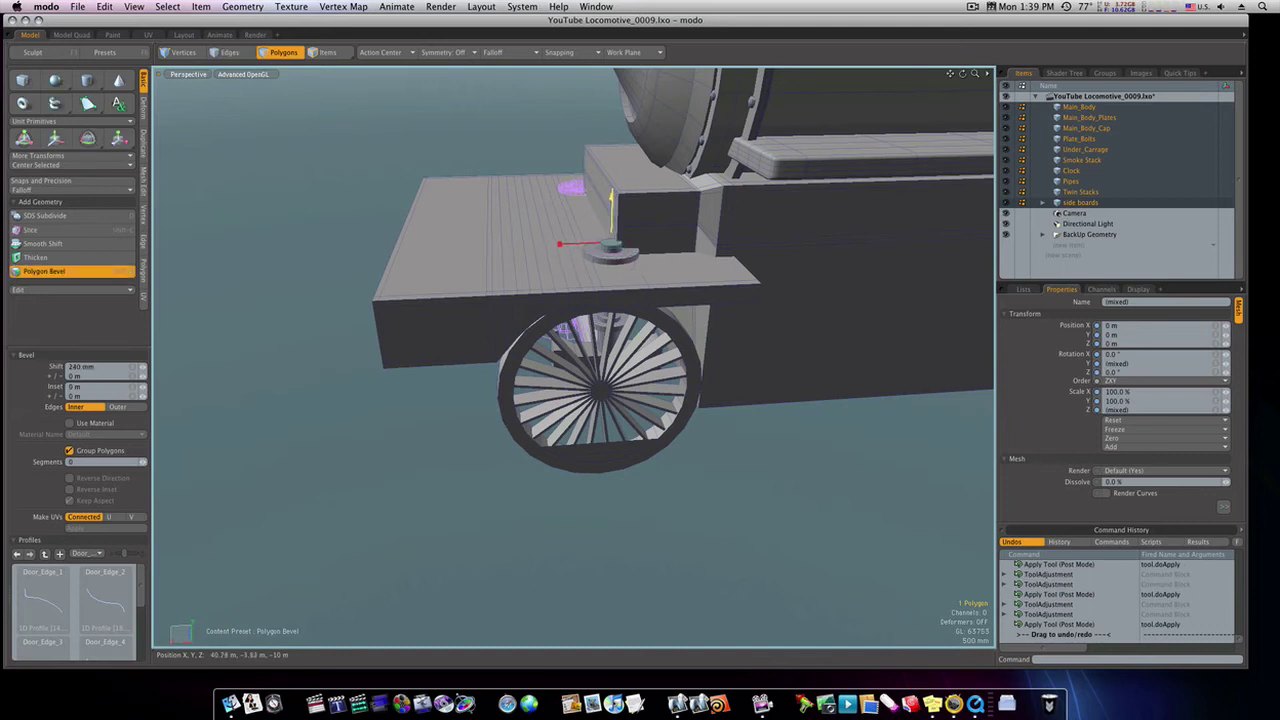
key(space)
Select the capped pin, mounting block, axle and both end cylinders, move them along X to line up with the wheel, and clear the selection.
double_click(611, 250)
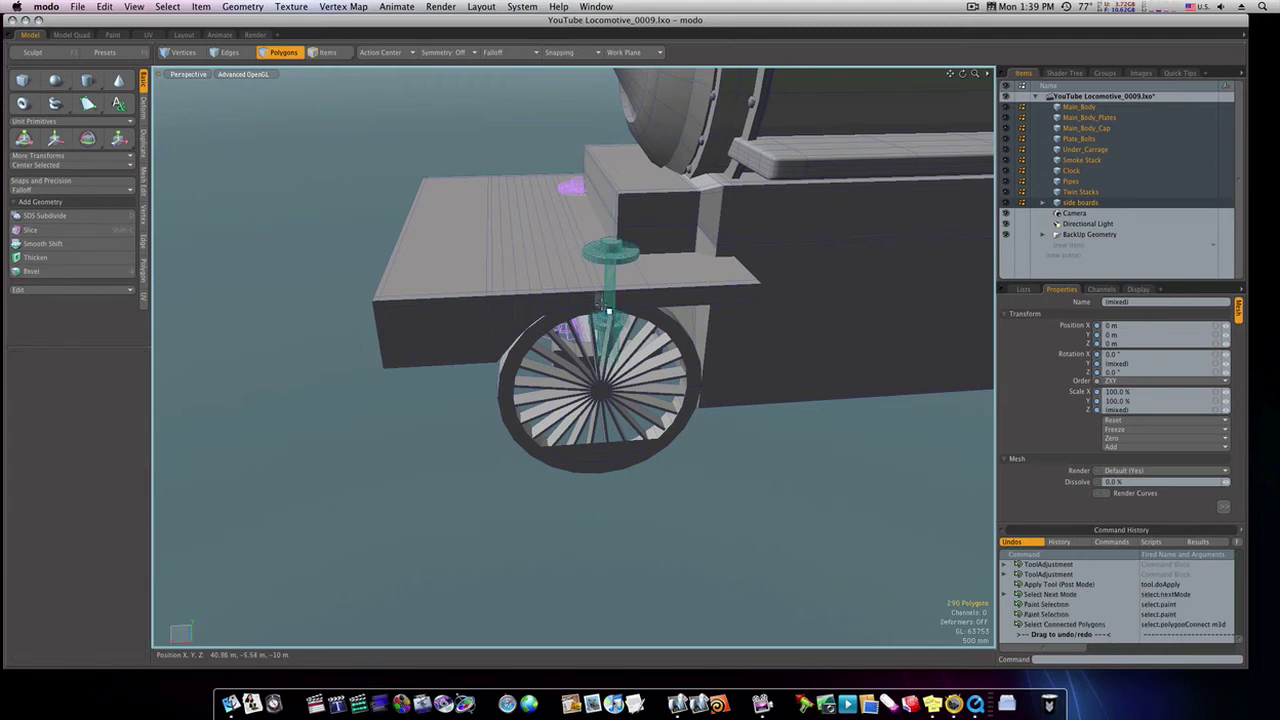
shift+double_click(577, 342)
shift+double_click(588, 342)
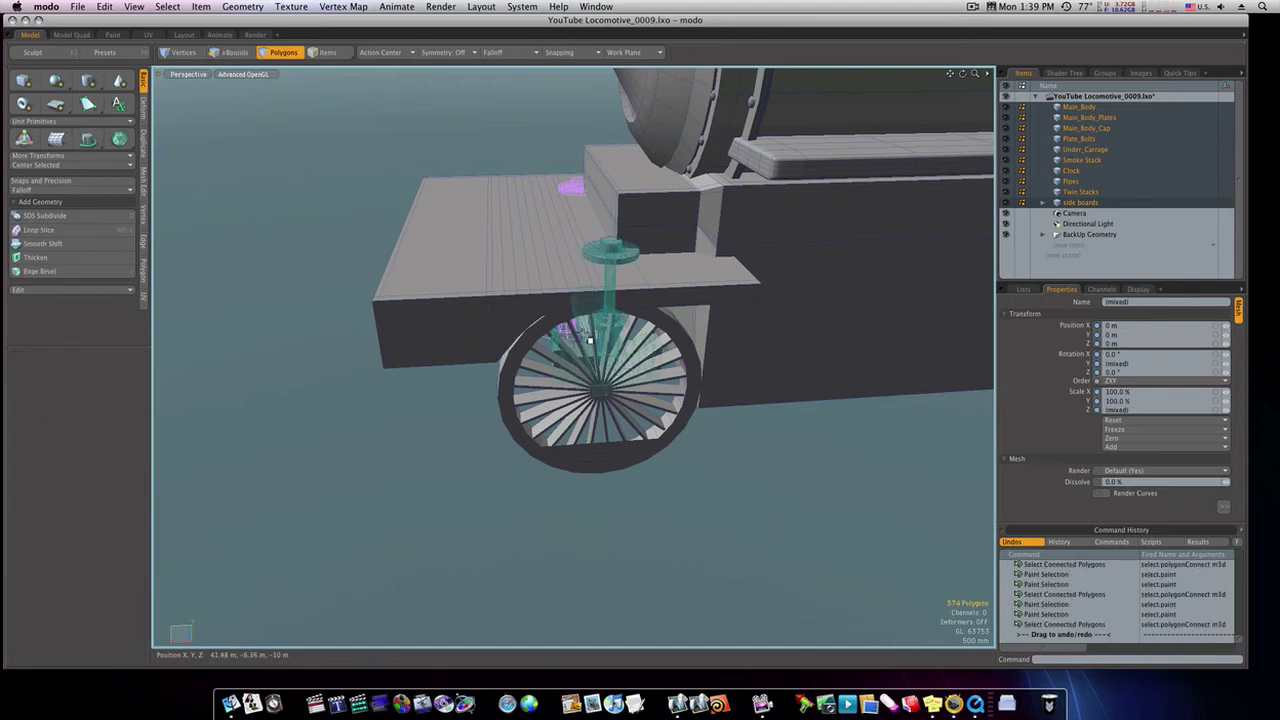
alt+drag(592, 338, 932, 262)
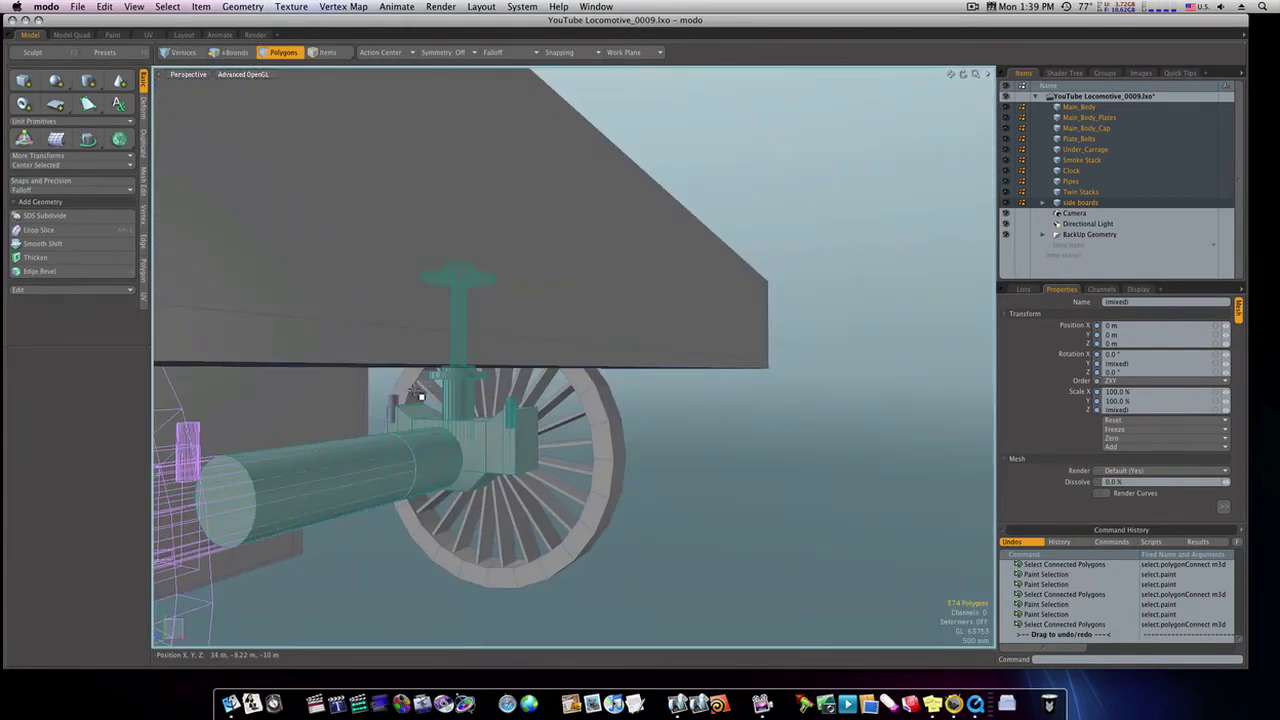
shift+double_click(394, 401)
alt+drag(566, 394, 282, 457)
key(w)
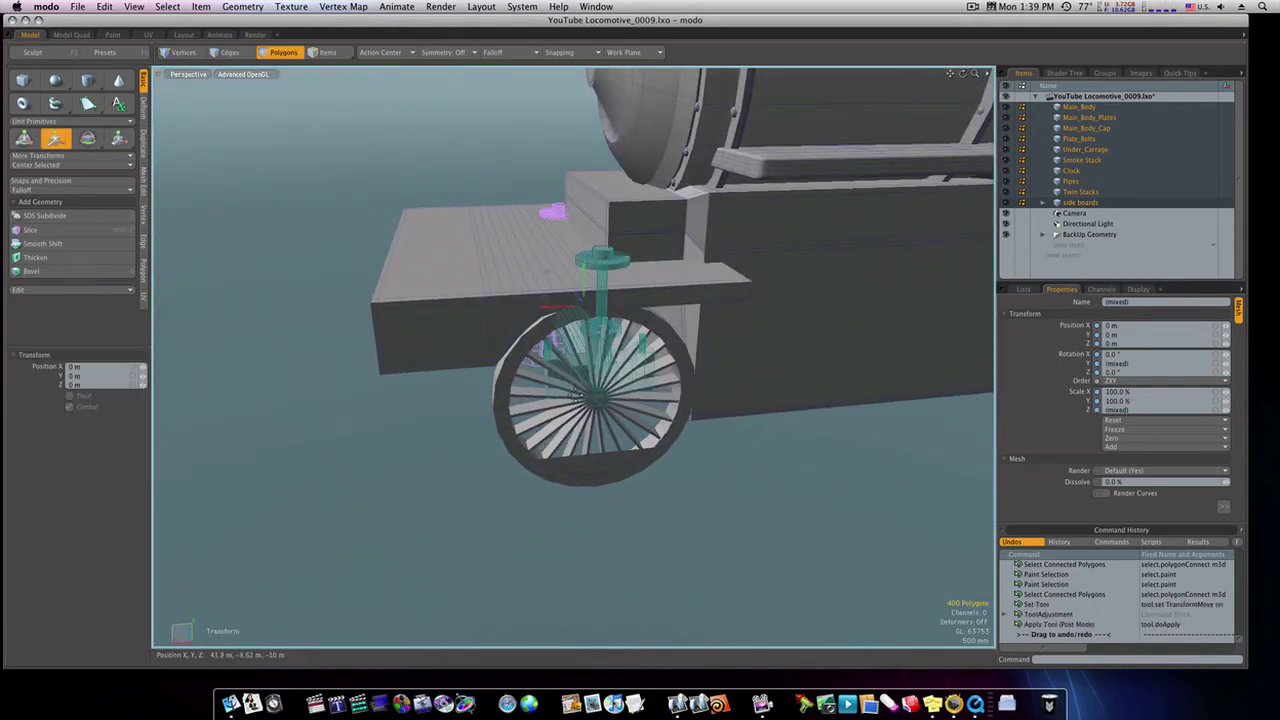
drag(543, 307, 494, 361)
key(space)
click(458, 336)
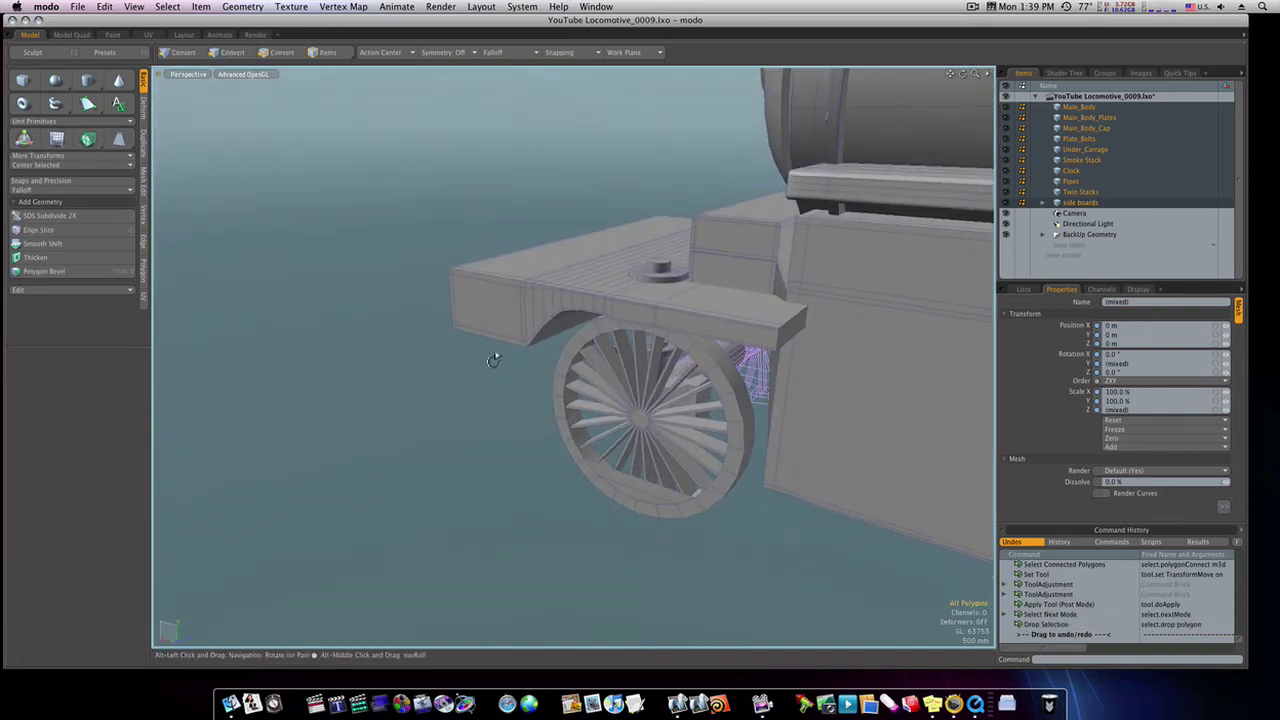
Select the axle, move it 590 mm along negative Z toward the mounting block, and clear the selection.
scroll(553, 412, down, 5)
alt+drag(557, 423, 526, 429)
ctrl+alt+drag(706, 449, 633, 392)
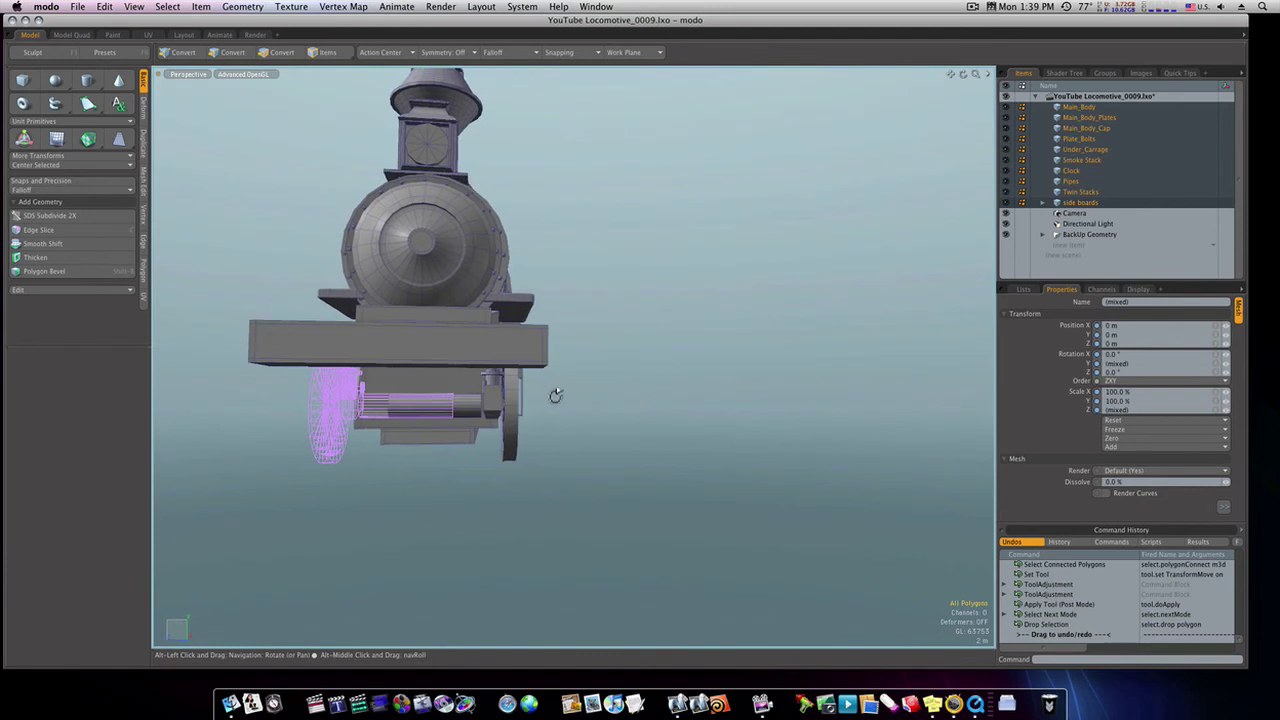
double_click(479, 408)
key(w)
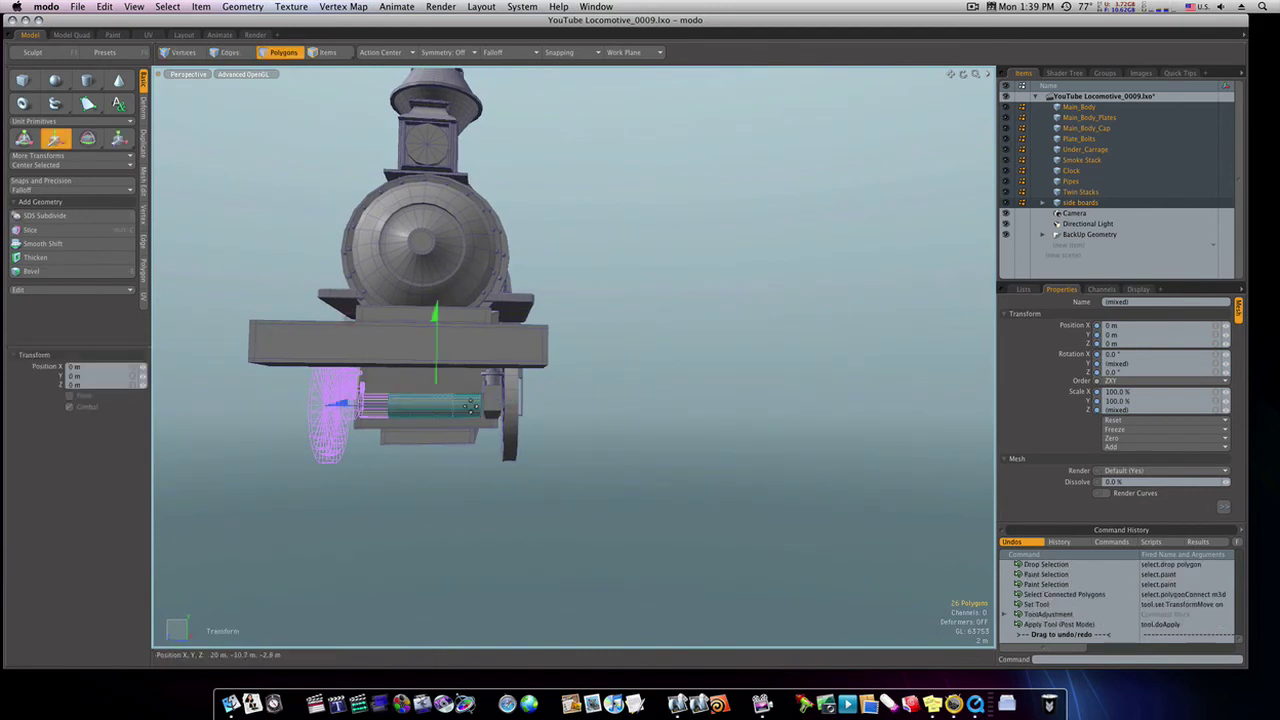
drag(407, 410, 411, 410)
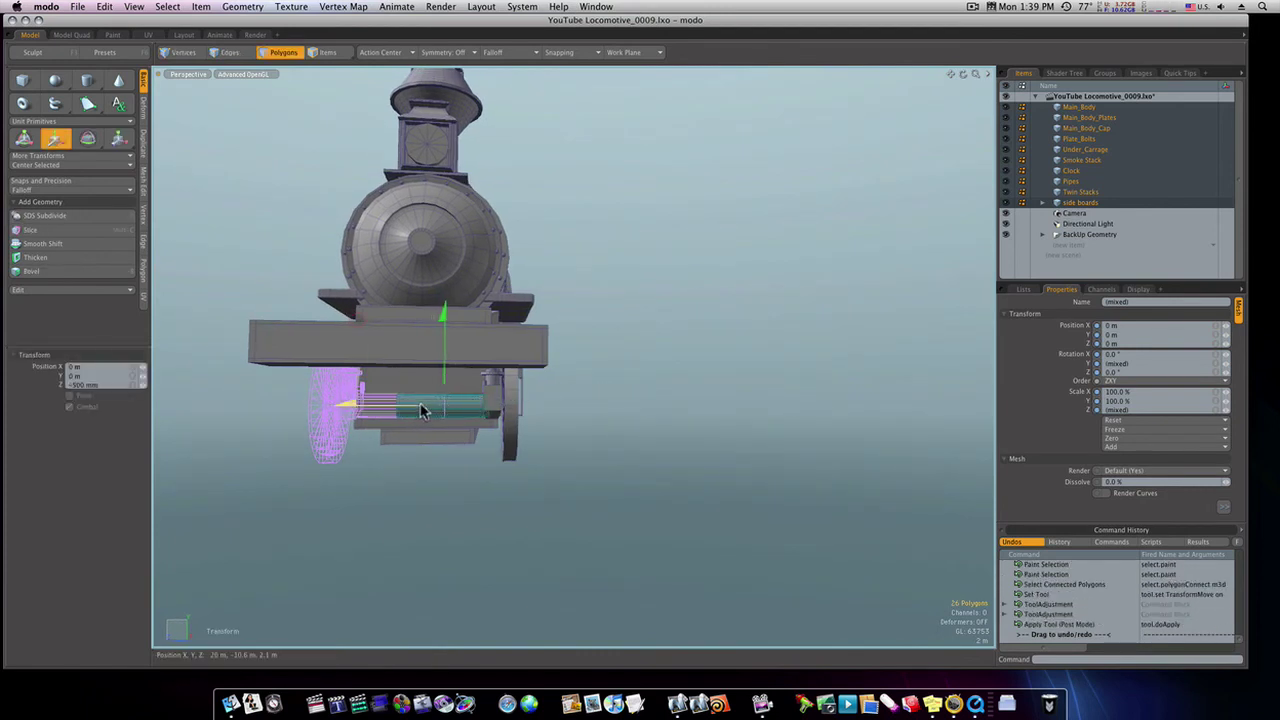
key(space)
click(810, 215)
alt+drag(888, 154, 803, 191)
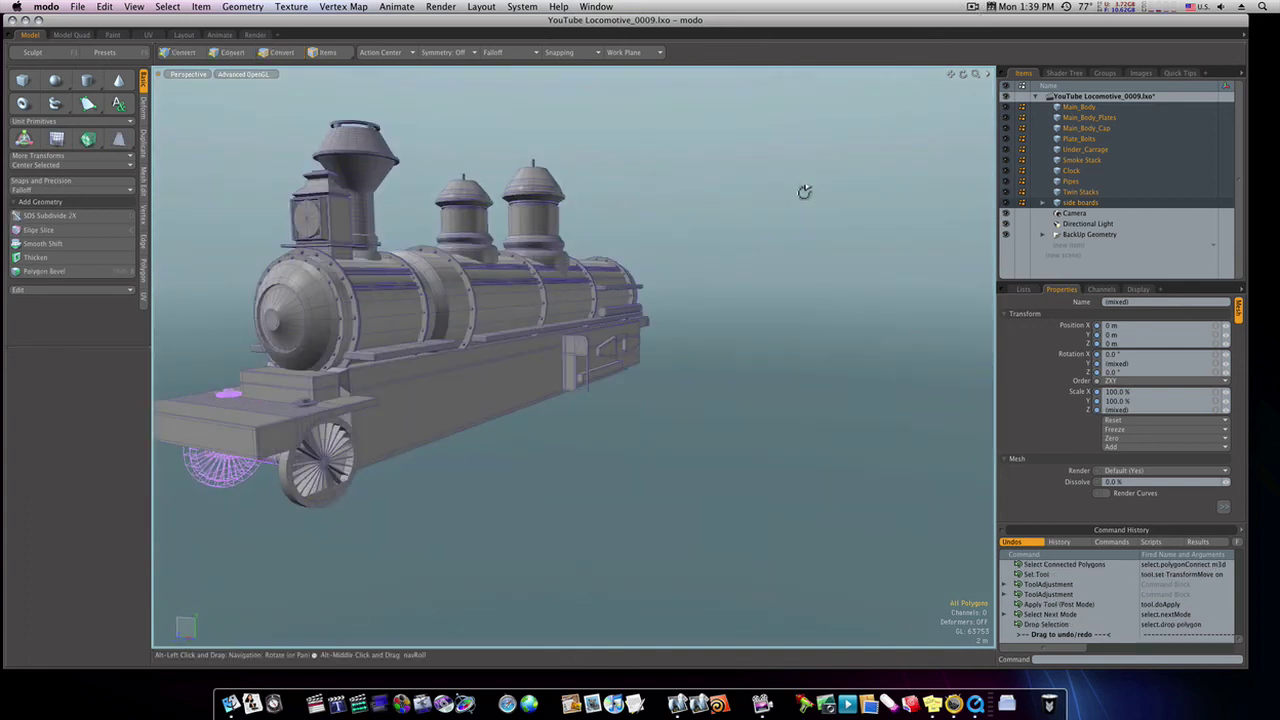